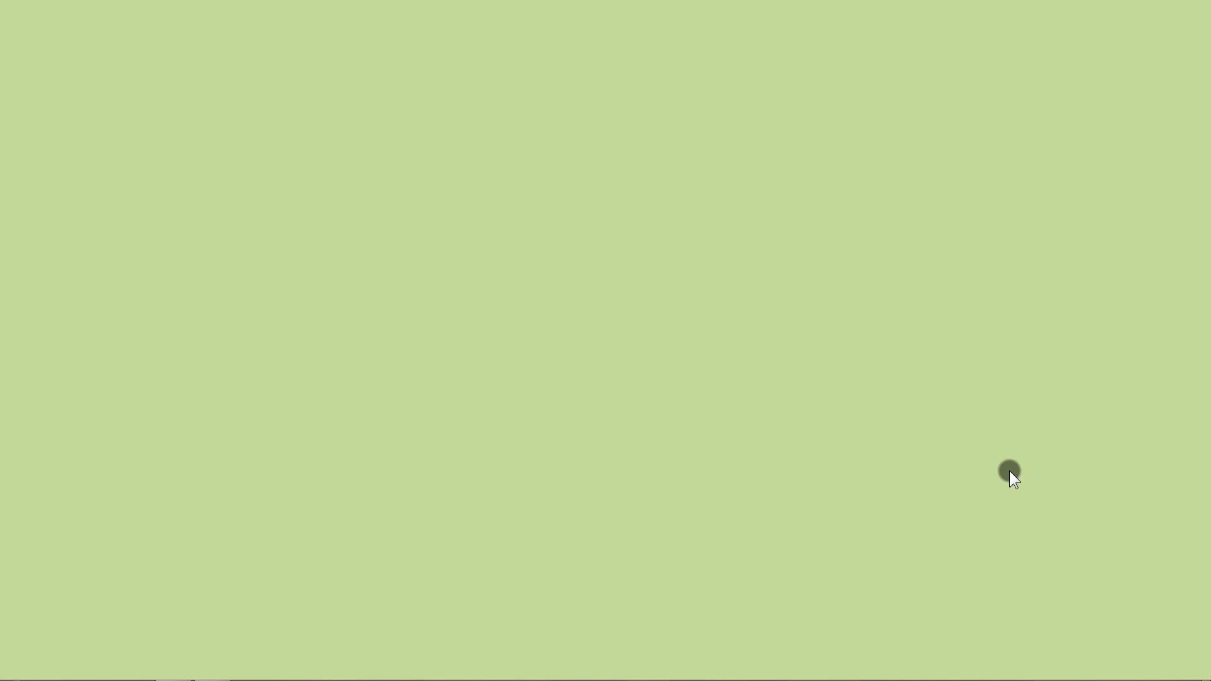
In Photoshop, create a new 1280 × 720 pixel RGB document at 72 pixels/inch with a white background.
mouse_move(263, 673)
click(176, 676)
click(211, 671)
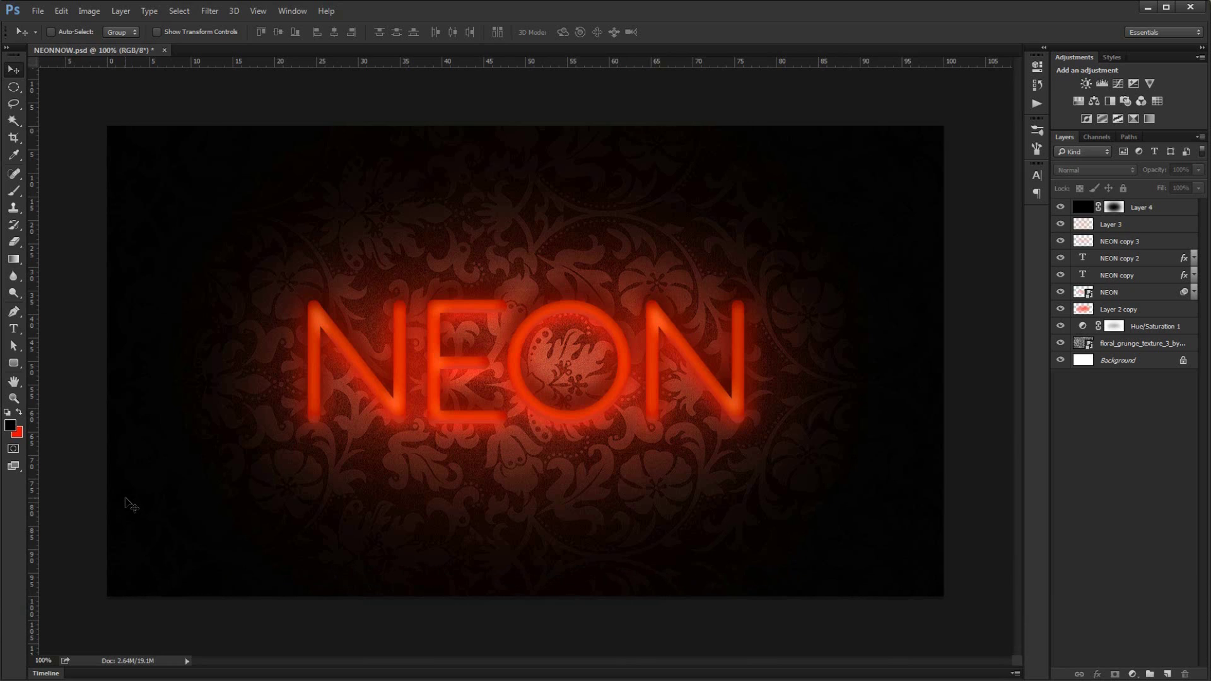
click(35, 11)
click(39, 24)
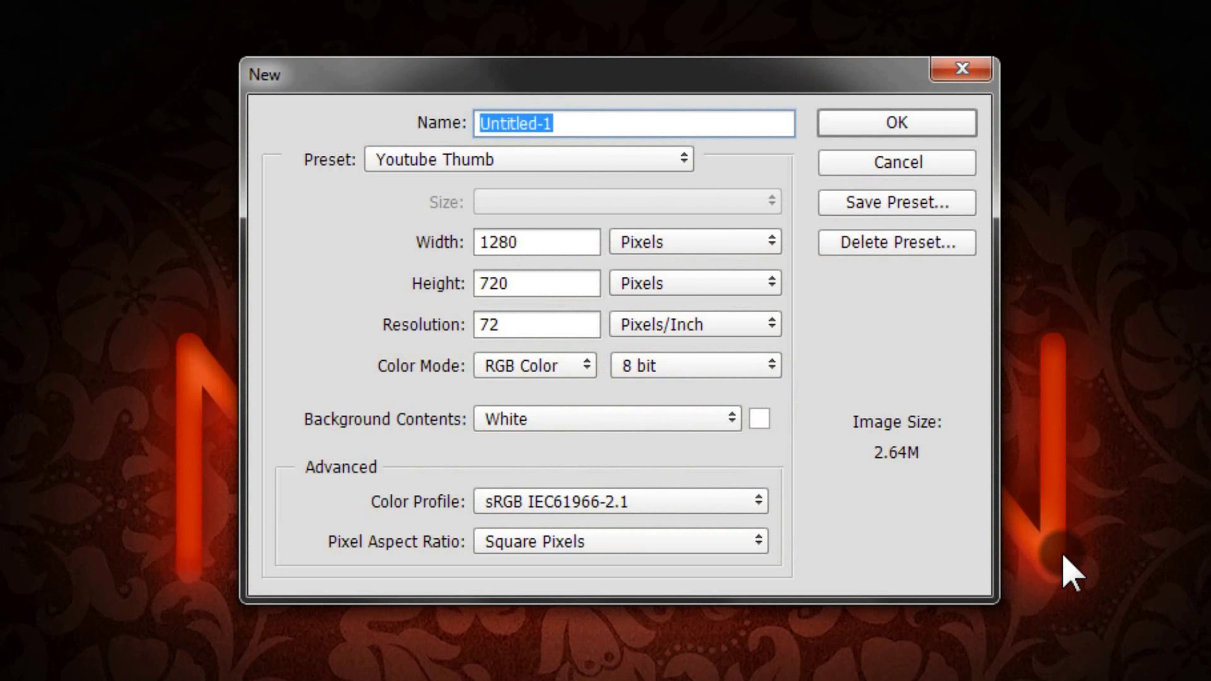
click(897, 124)
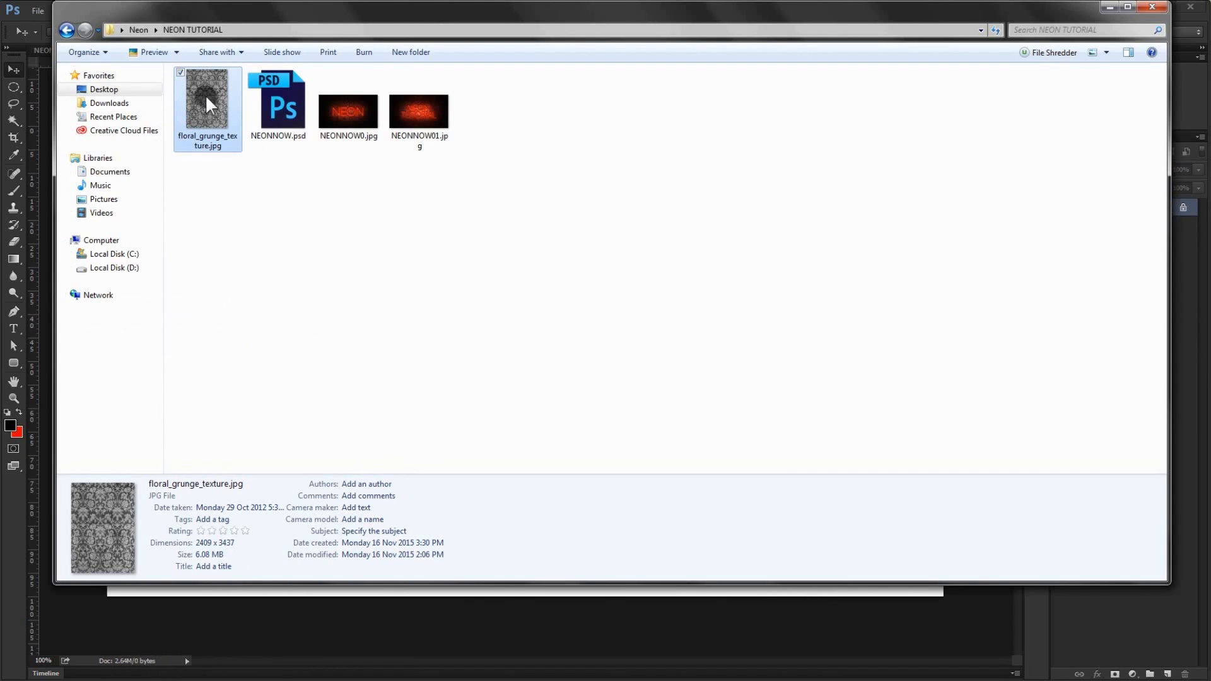
Place floral_grunge_texture.jpg in the new document, rotate it -90° and scale it proportionally to cover the whole canvas.
drag(200, 85, 44, 201)
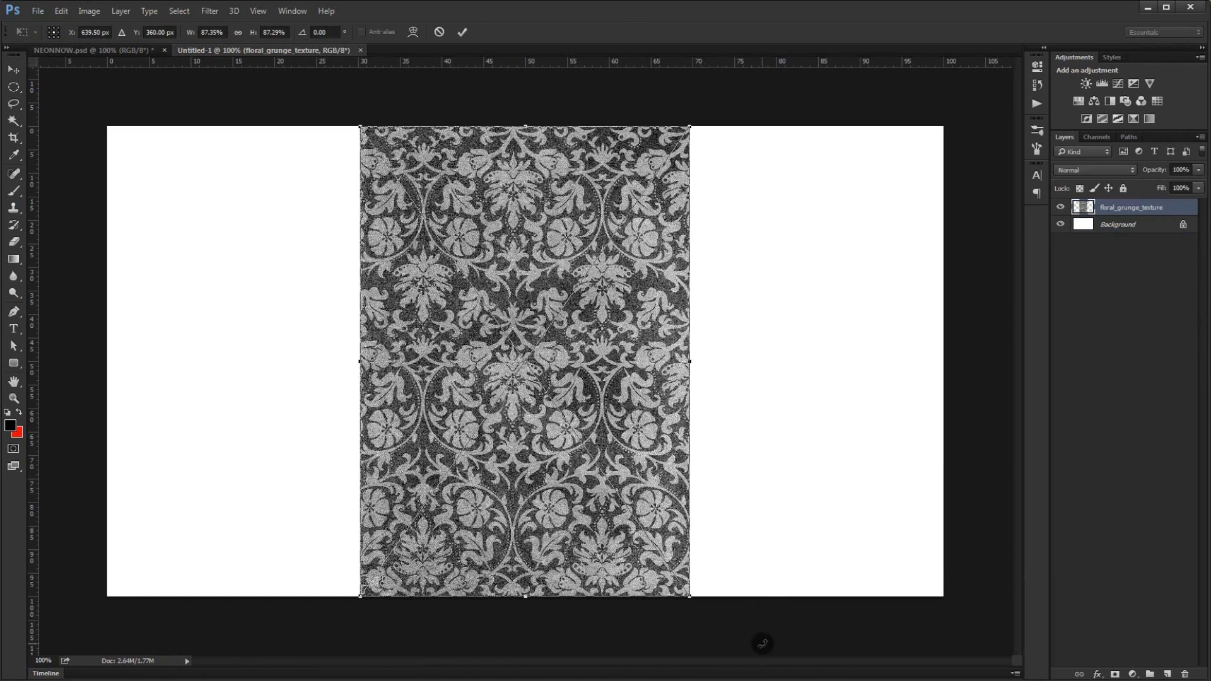
drag(804, 532, 780, 240)
key(shift)
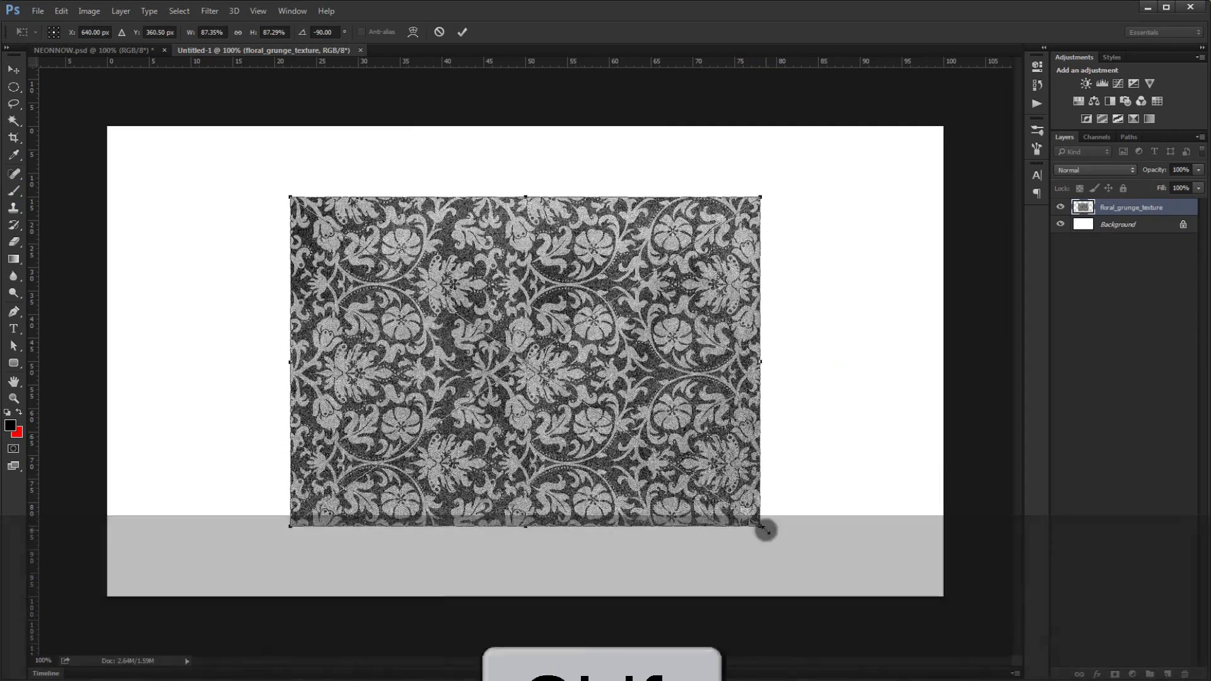
drag(762, 526, 951, 659)
key(Return)
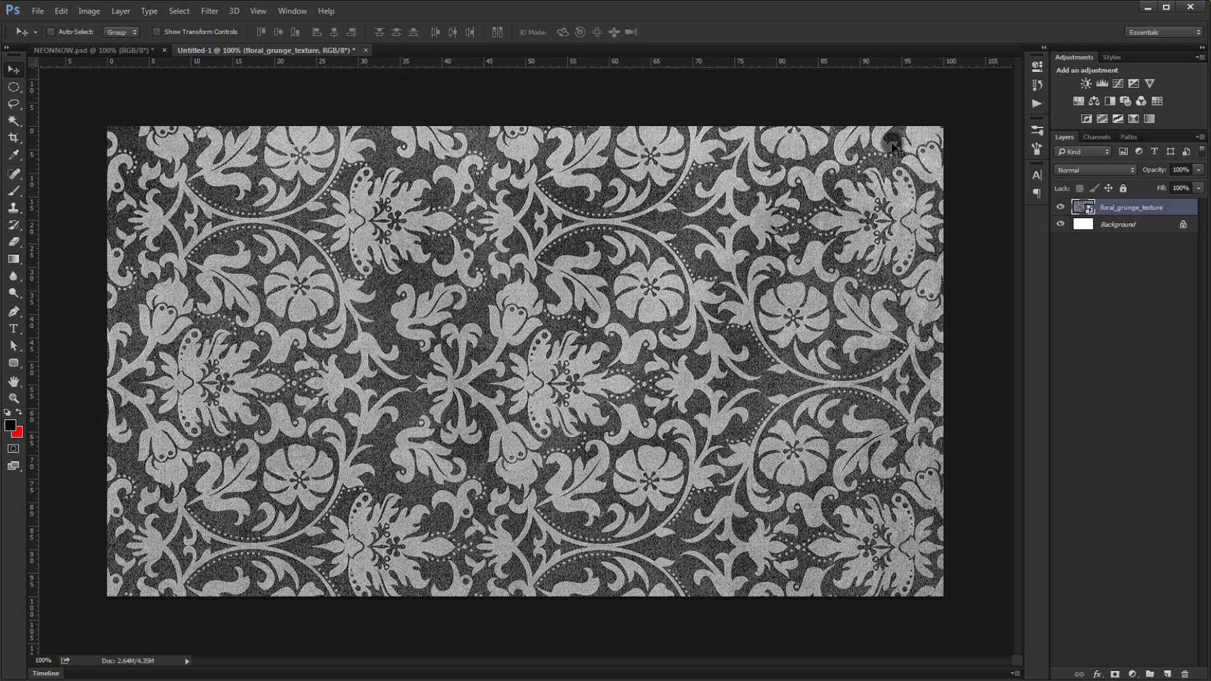
Darken the floral texture with a Hue/Saturation adjustment layer set to a lightness of -96.
click(1132, 674)
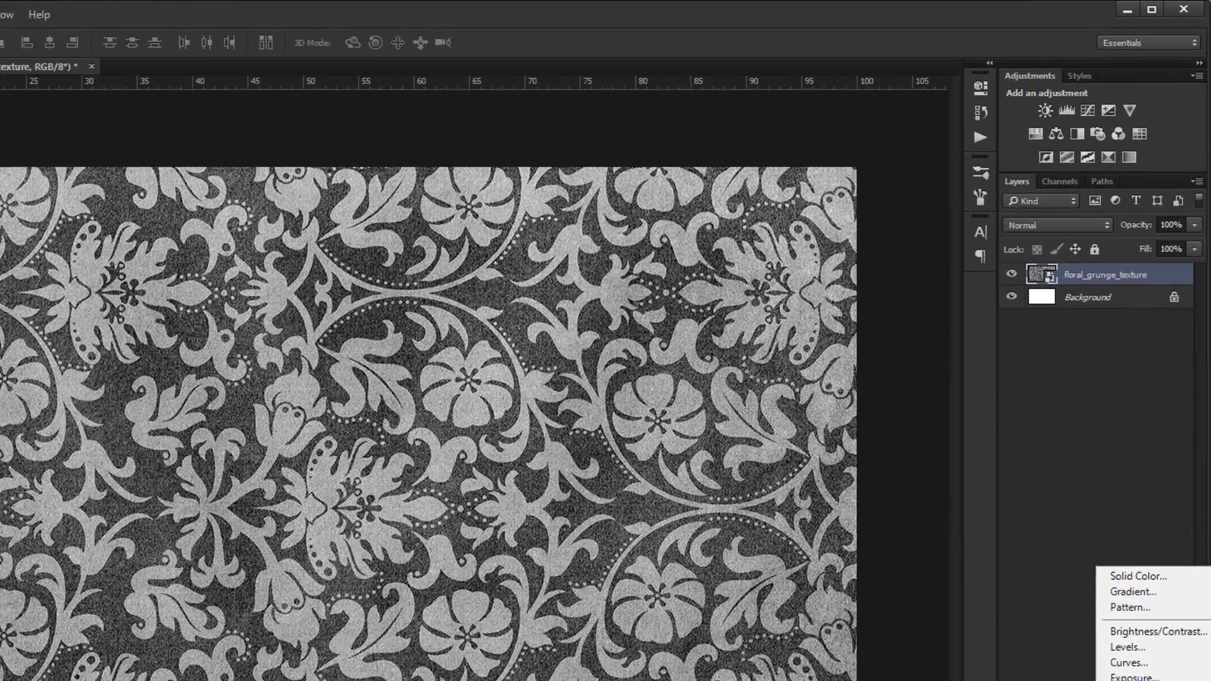
click(1141, 679)
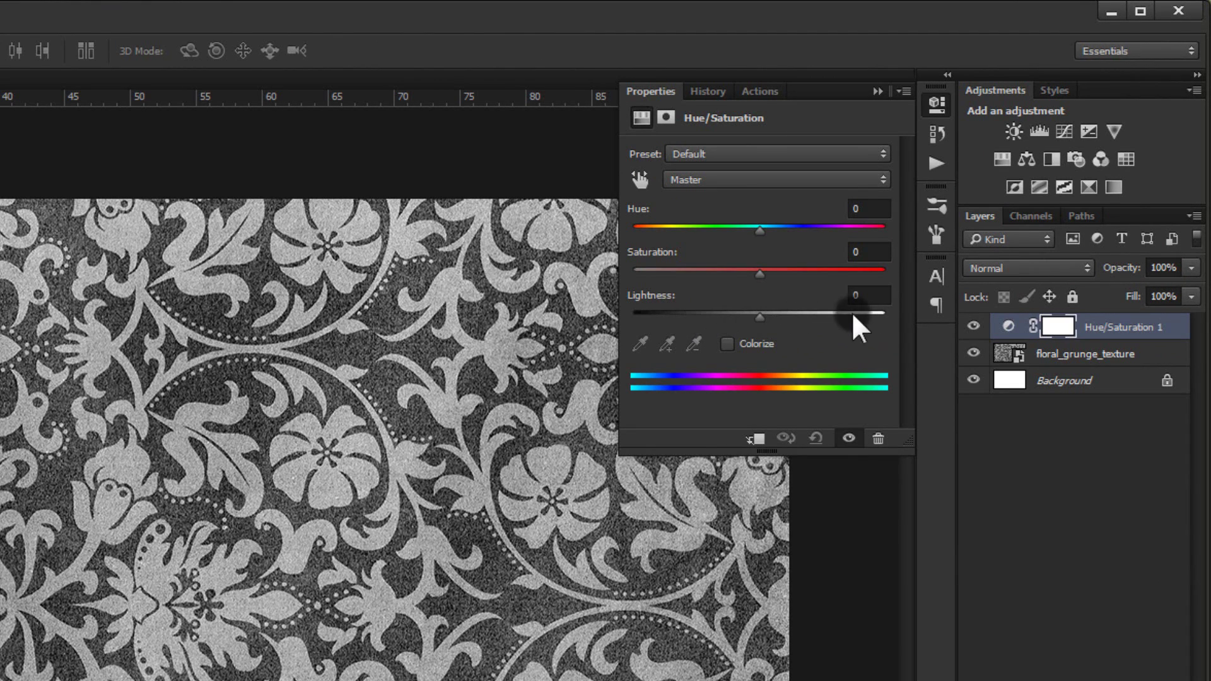
click(883, 291)
text(-)
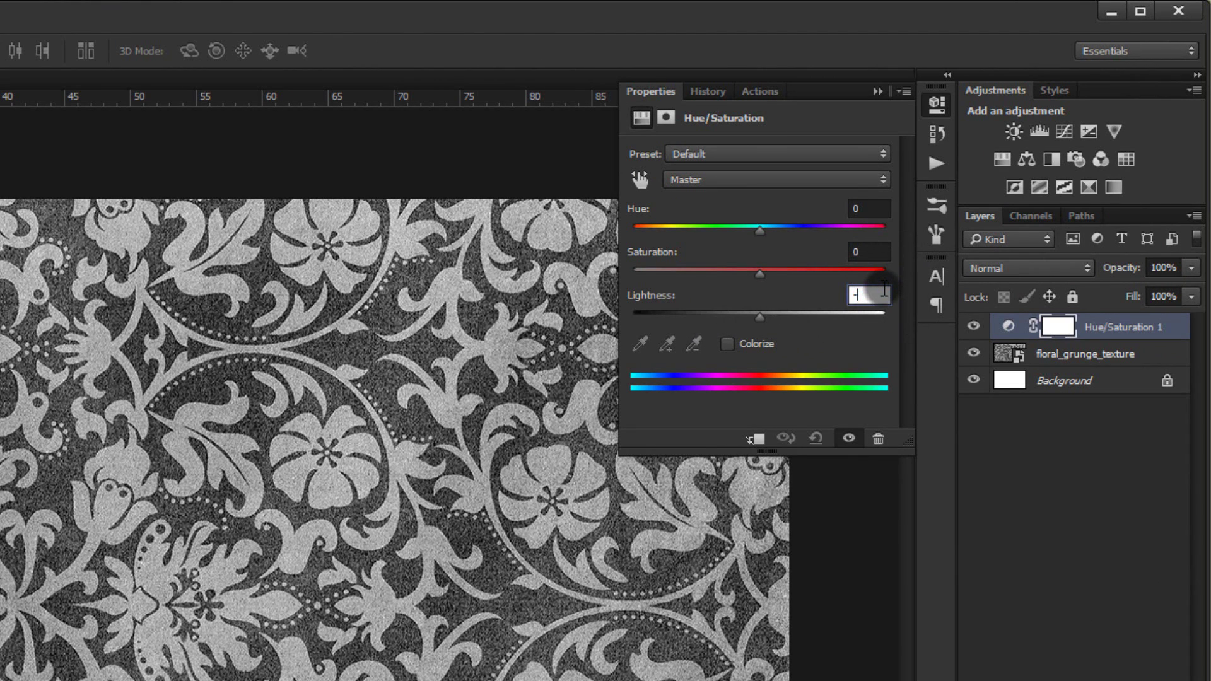
text(96)
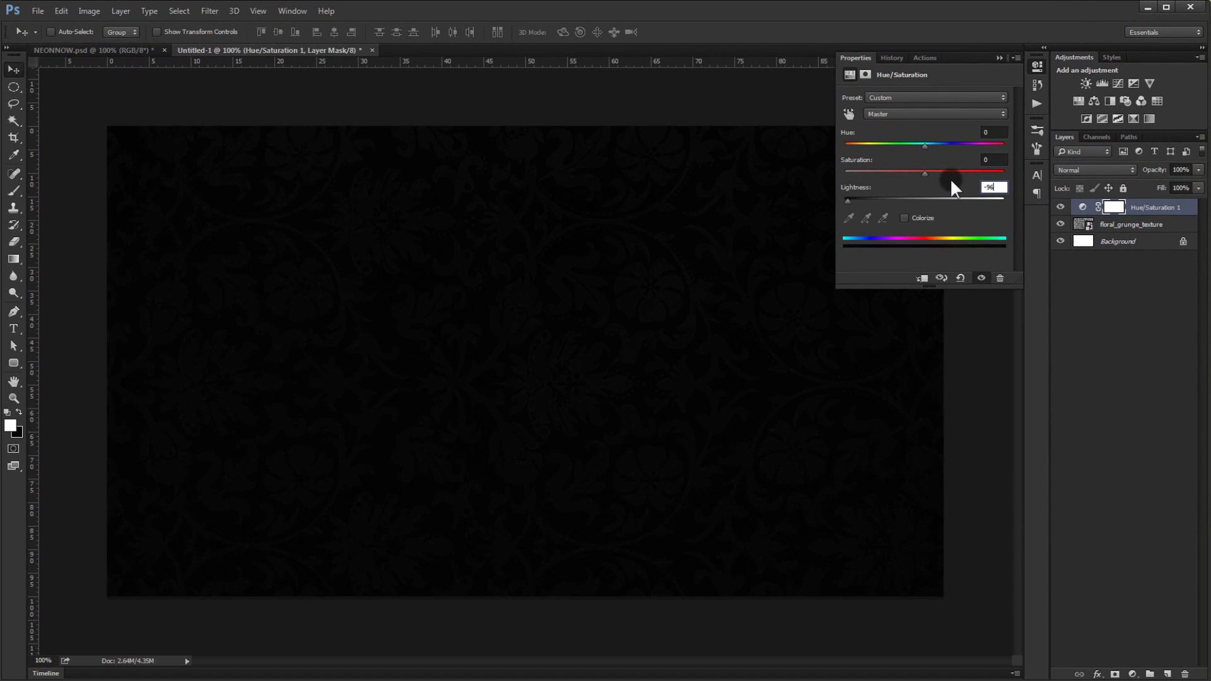
click(999, 58)
Delete the white Background layer and make the Hue/Saturation adjustment layer active.
click(1147, 241)
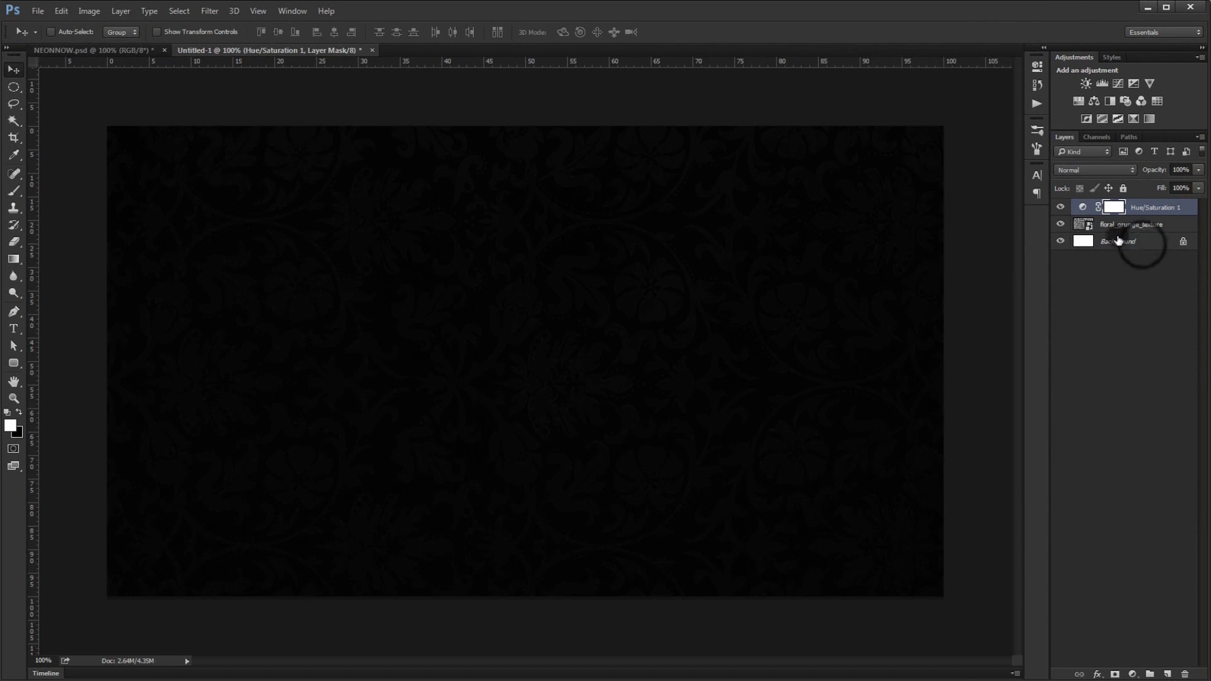
key(Delete)
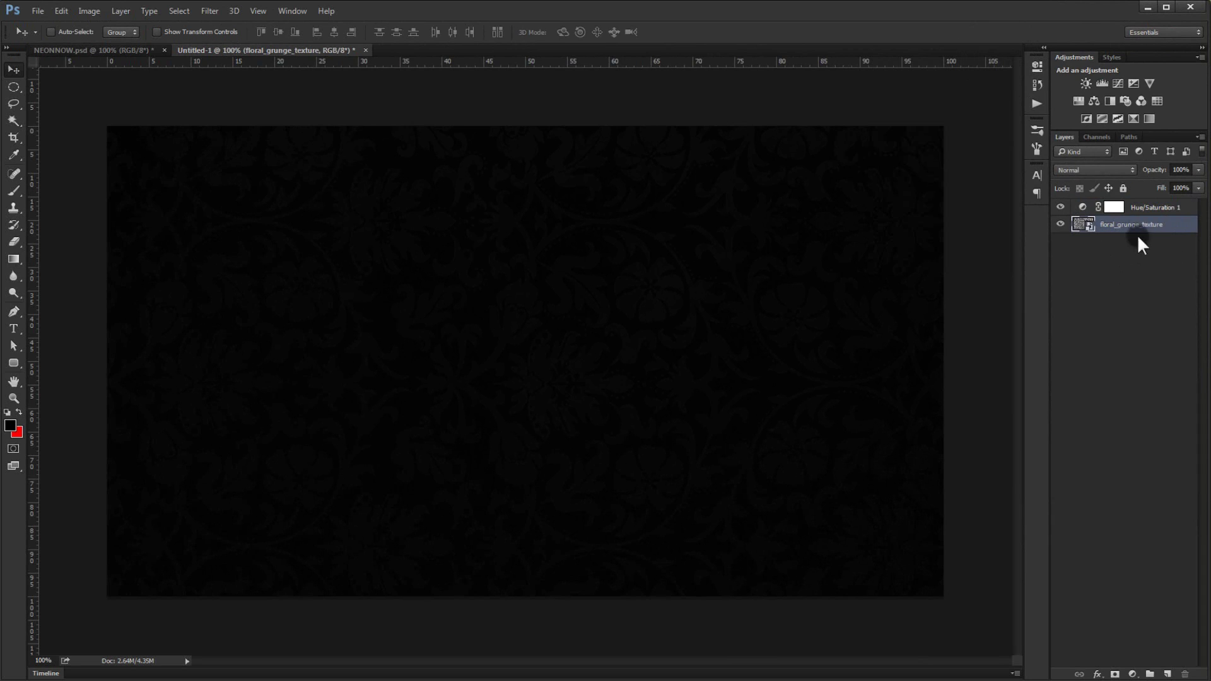
click(1163, 208)
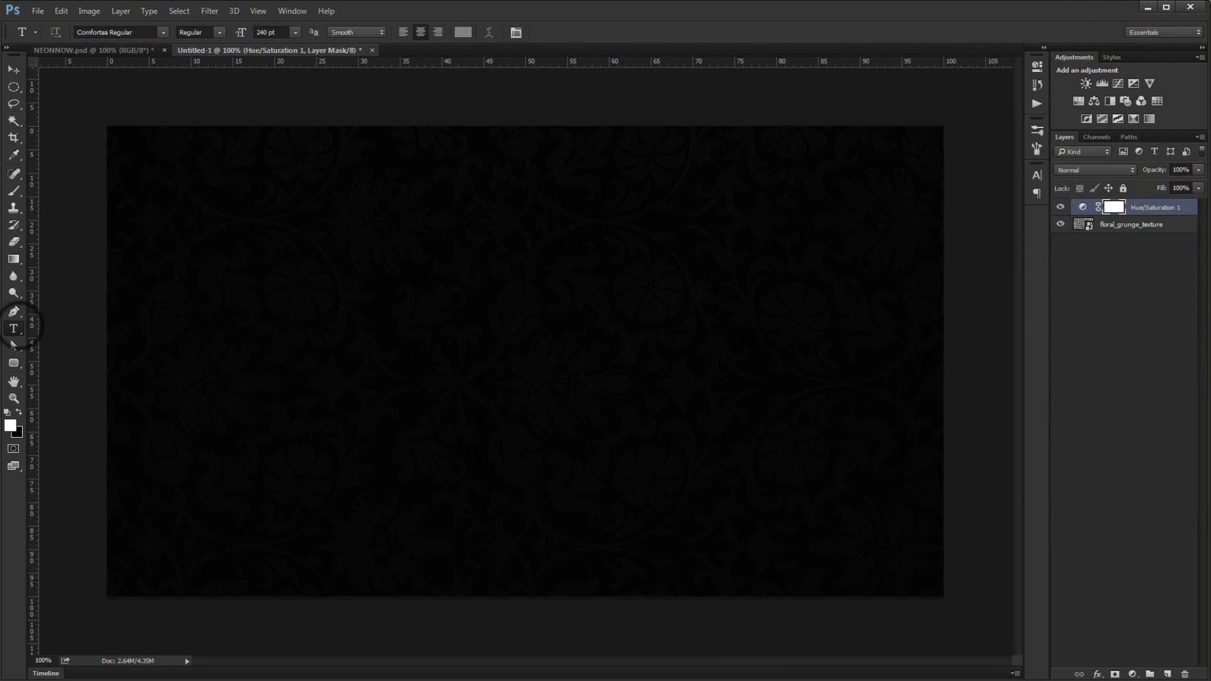
Add the red text "NEON" to the canvas in Comfortaa Regular at 240 pt.
click(13, 329)
click(457, 353)
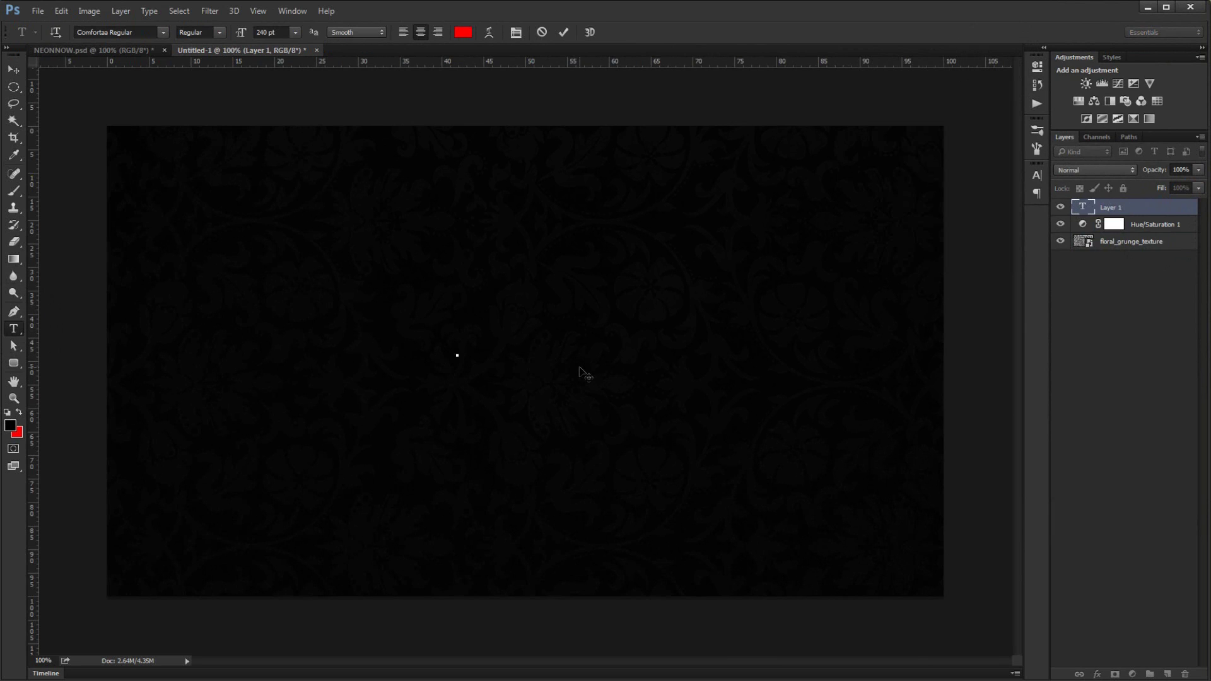
text(NEON)
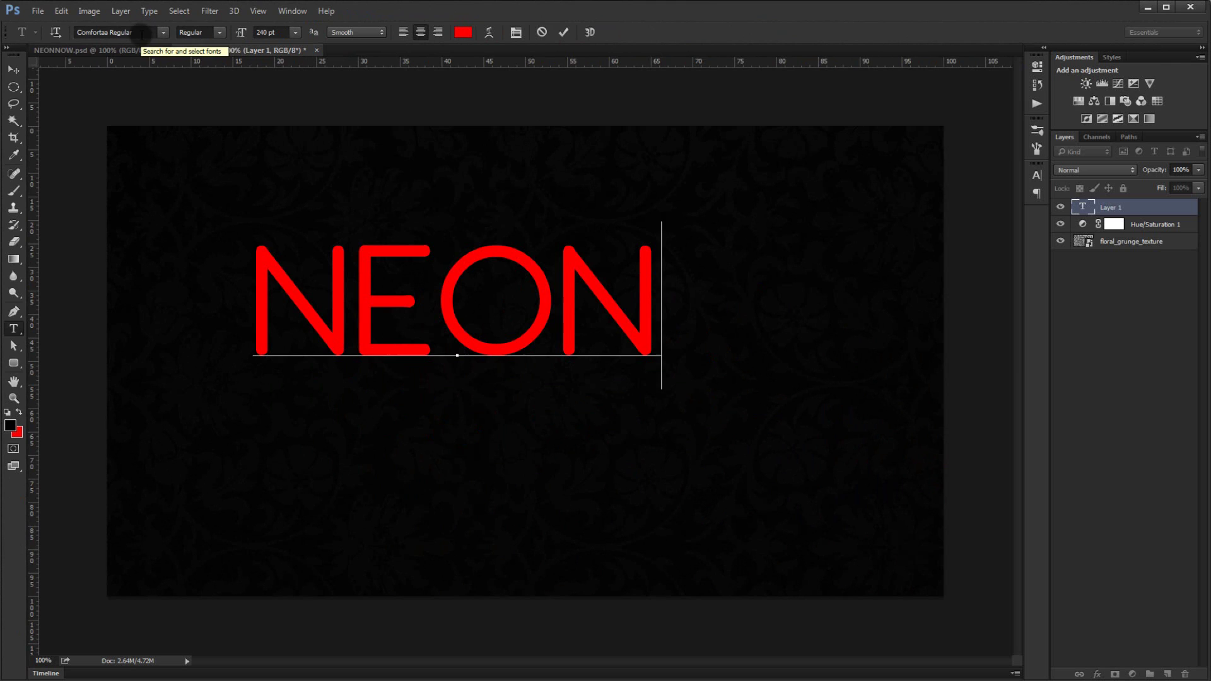
Move the NEON text to the middle and align it to the centre of the canvas, leaving no selection active.
click(14, 68)
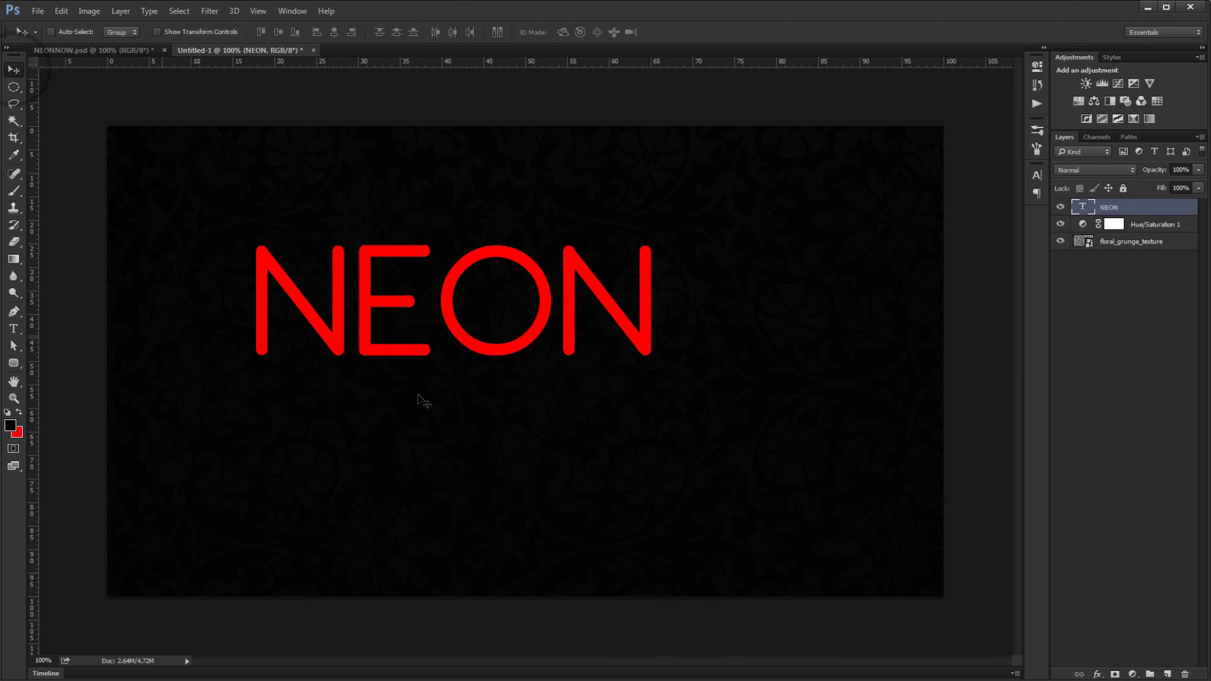
drag(339, 314, 439, 375)
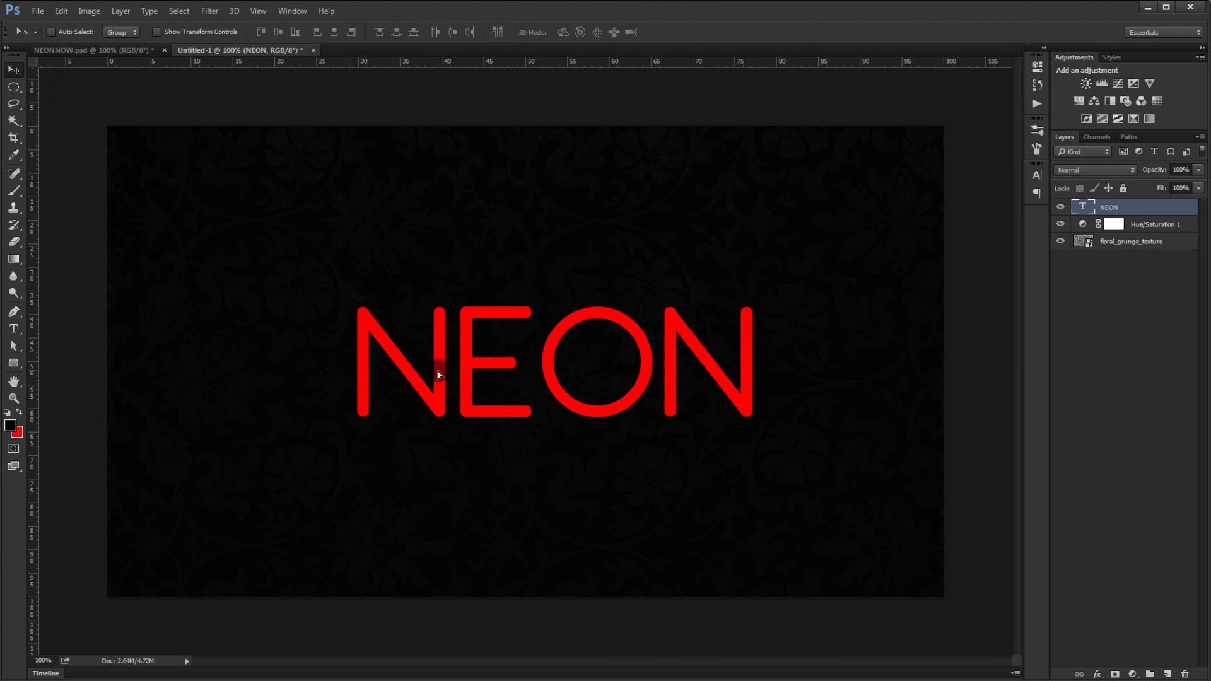
key(ctrl+a)
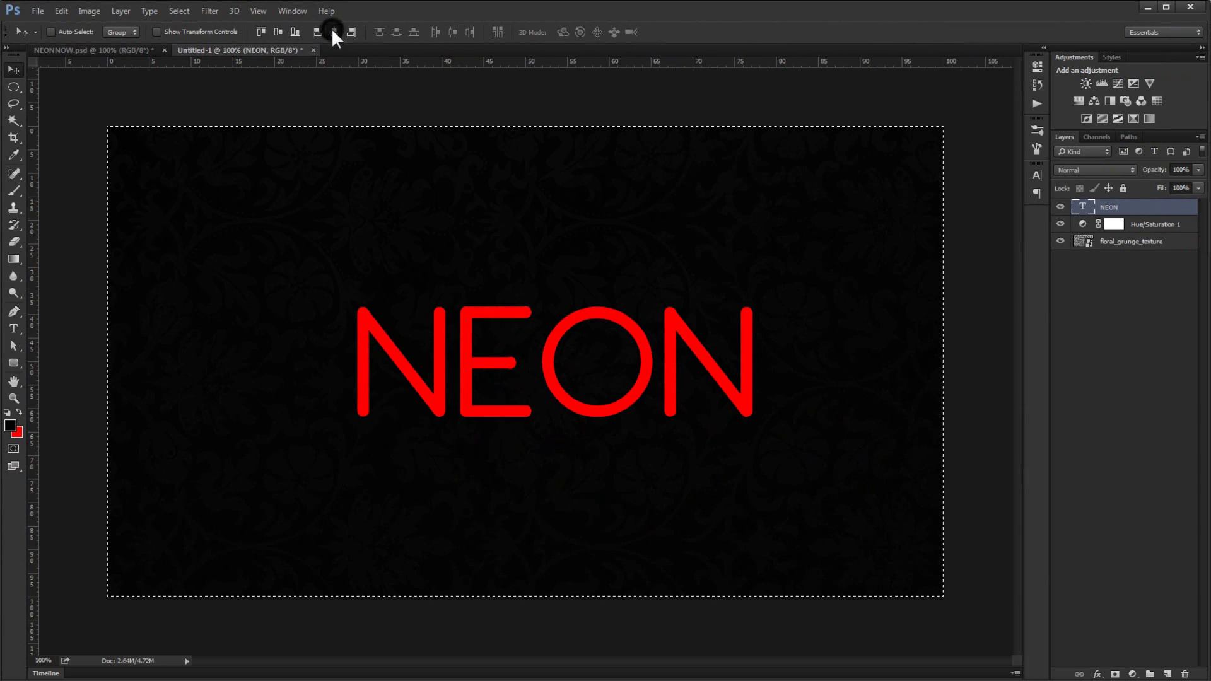
click(599, 57)
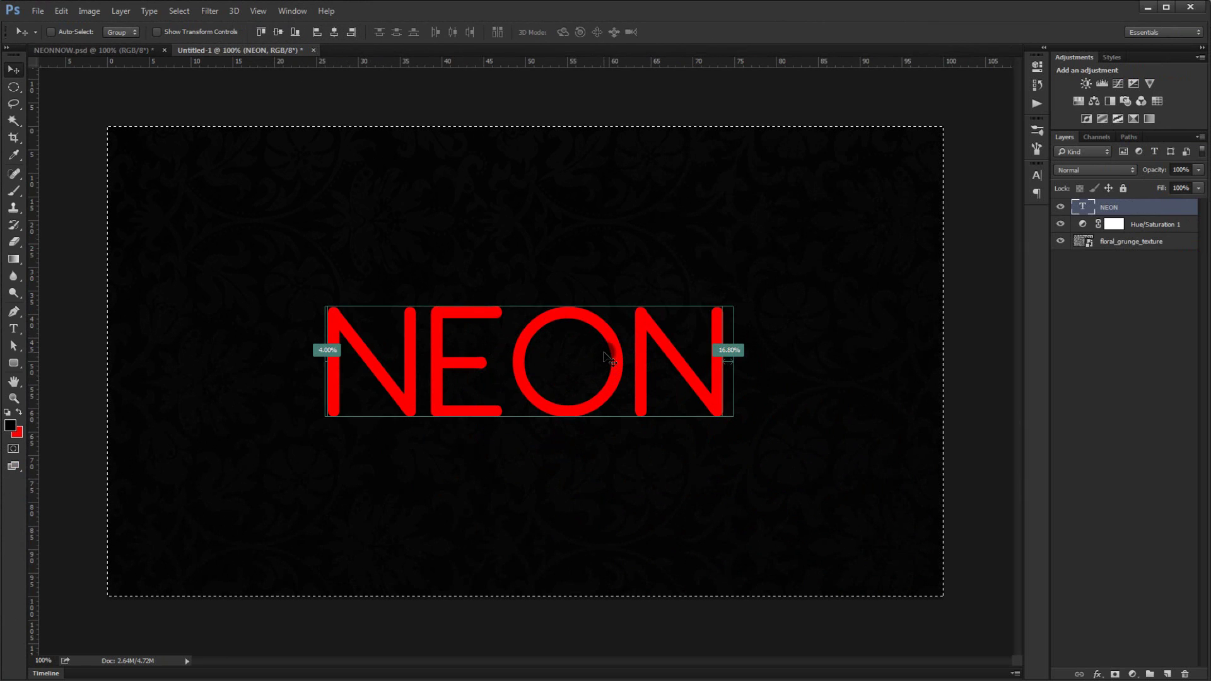
key(ctrl+d)
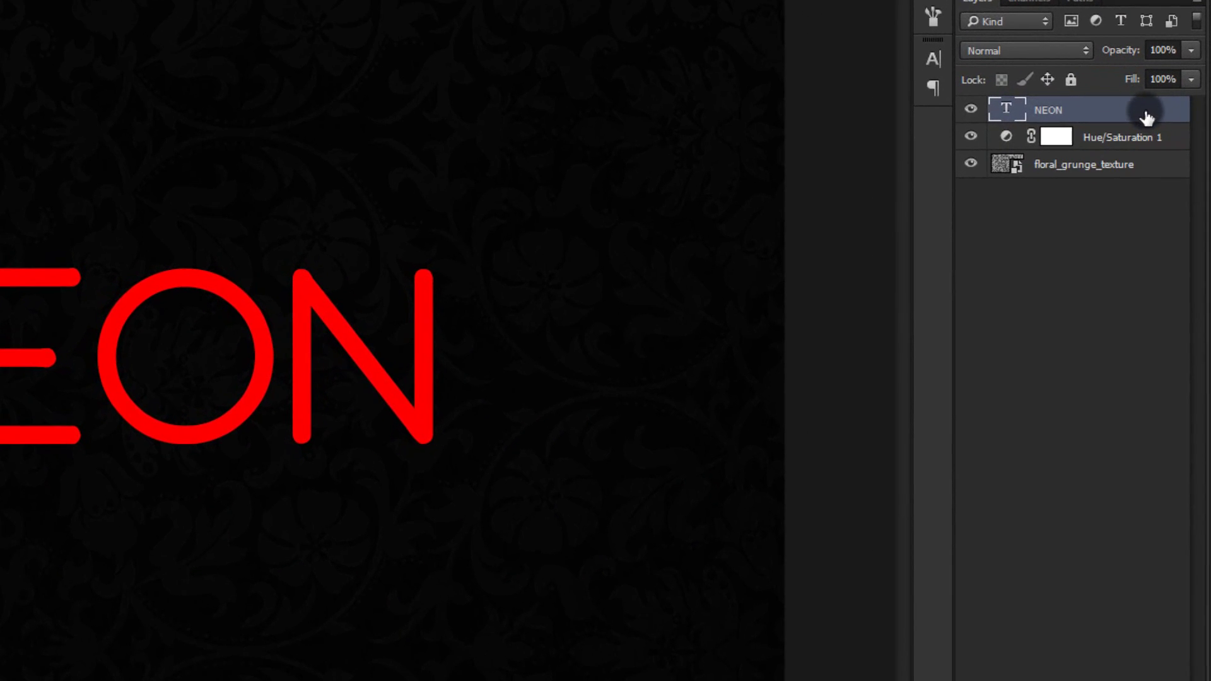
Convert the NEON text layer to a smart object and duplicate it three times.
right_click(1162, 208)
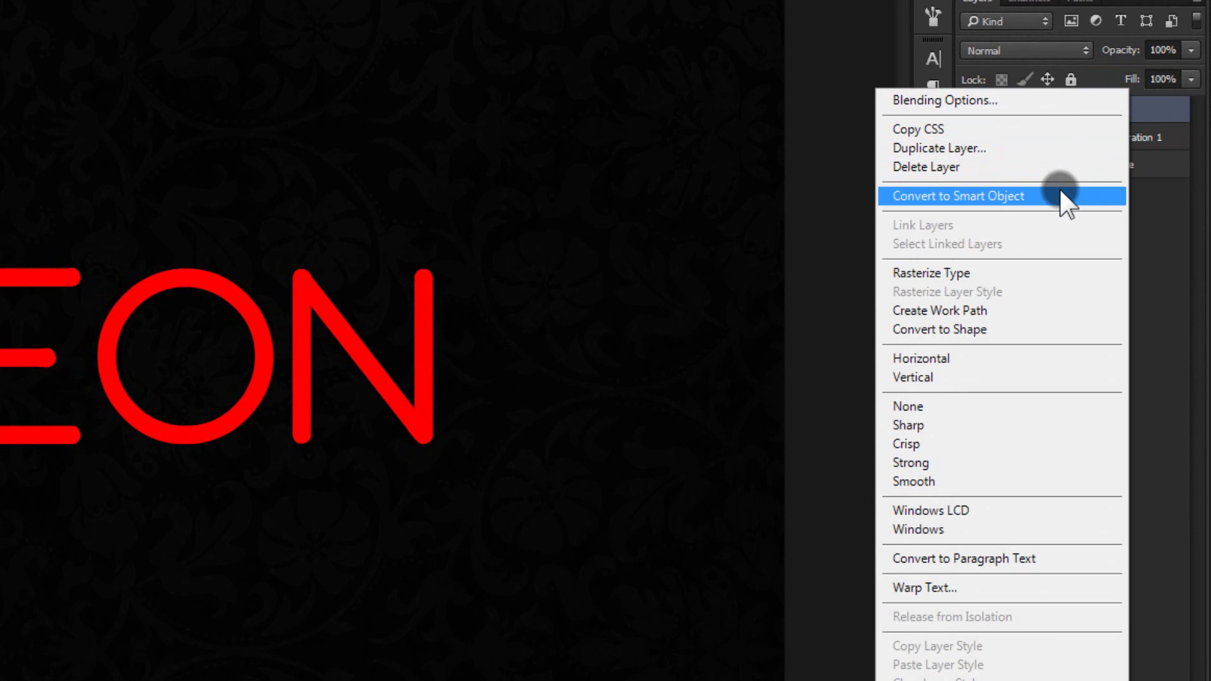
click(1061, 192)
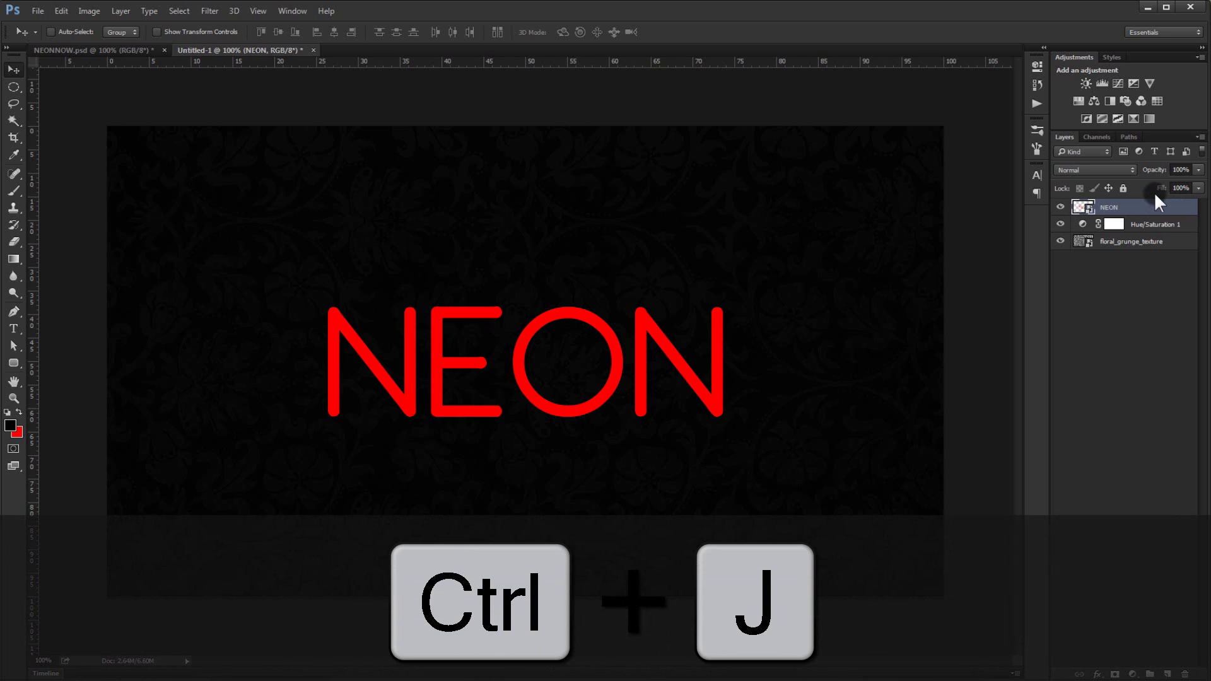
key(ctrl+j)
key(ctrl+j)
key(ctrl+j)
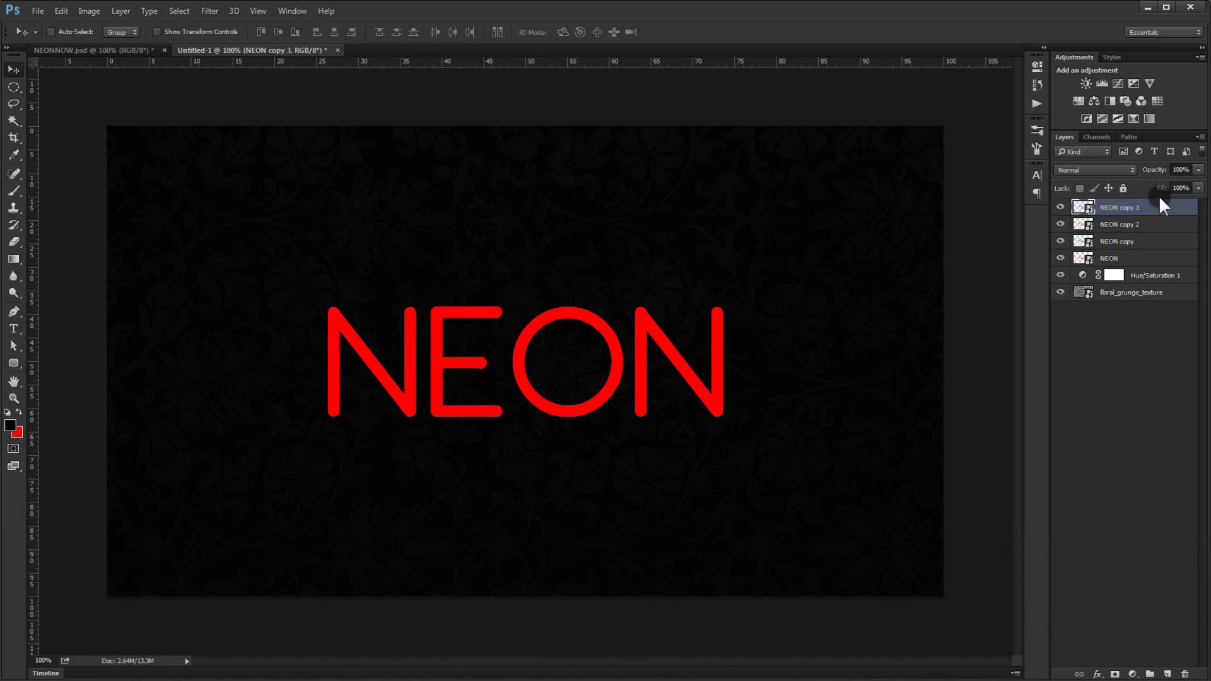
Rename the original NEON layer to "NEON BLUR" and hide the three NEON copies above it.
click(1096, 259)
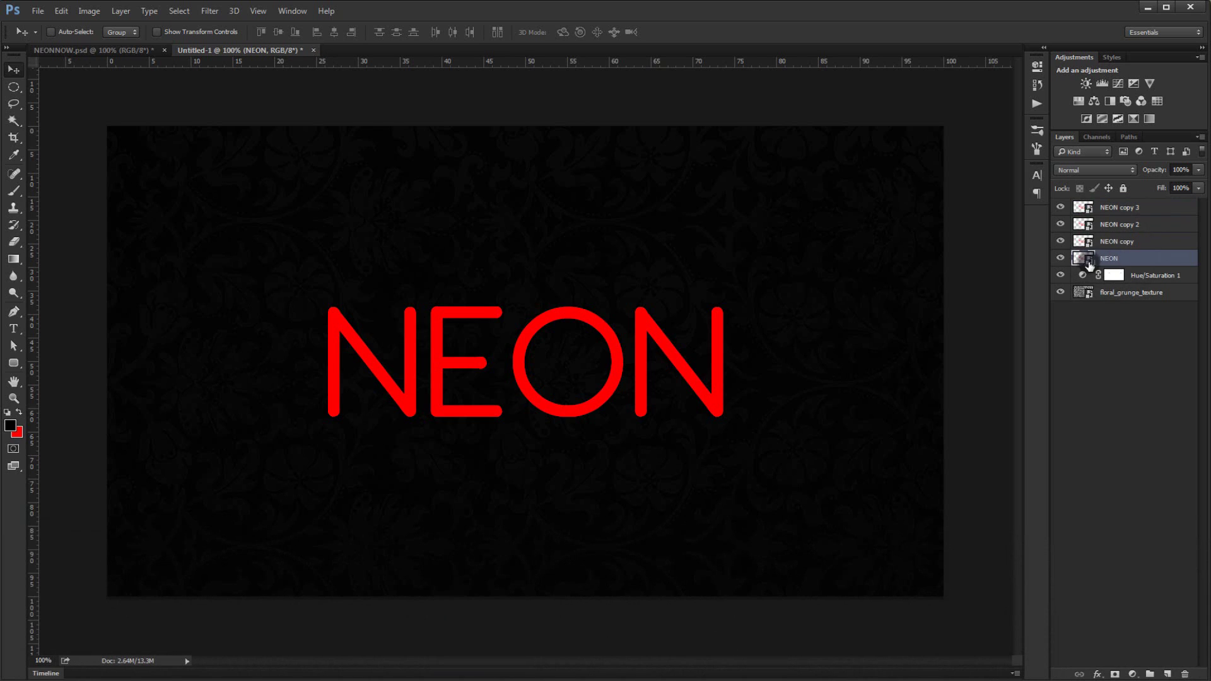
double_click(1135, 259)
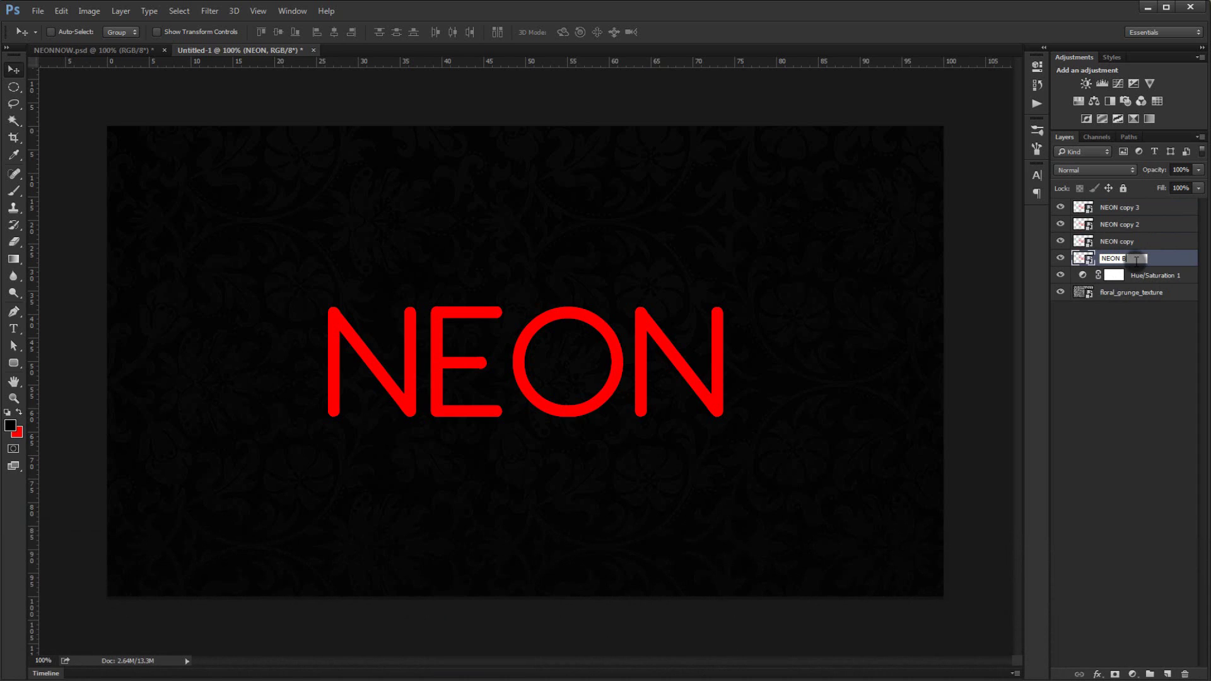
key(Return)
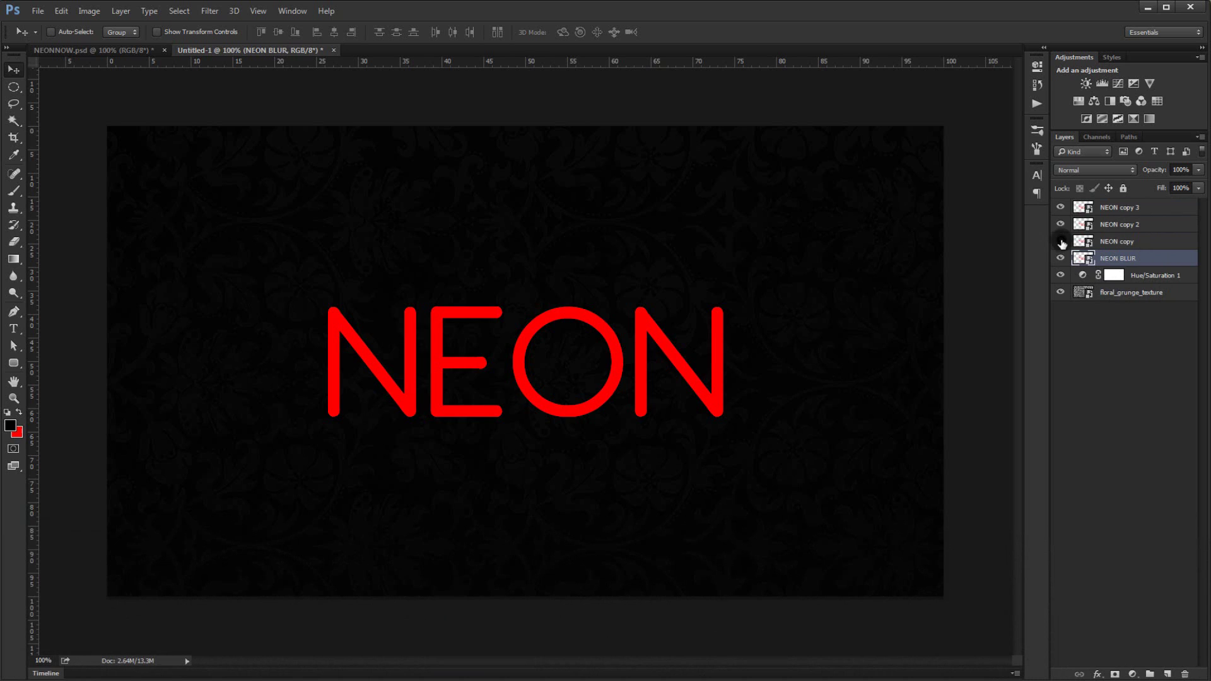
drag(1062, 242, 1060, 207)
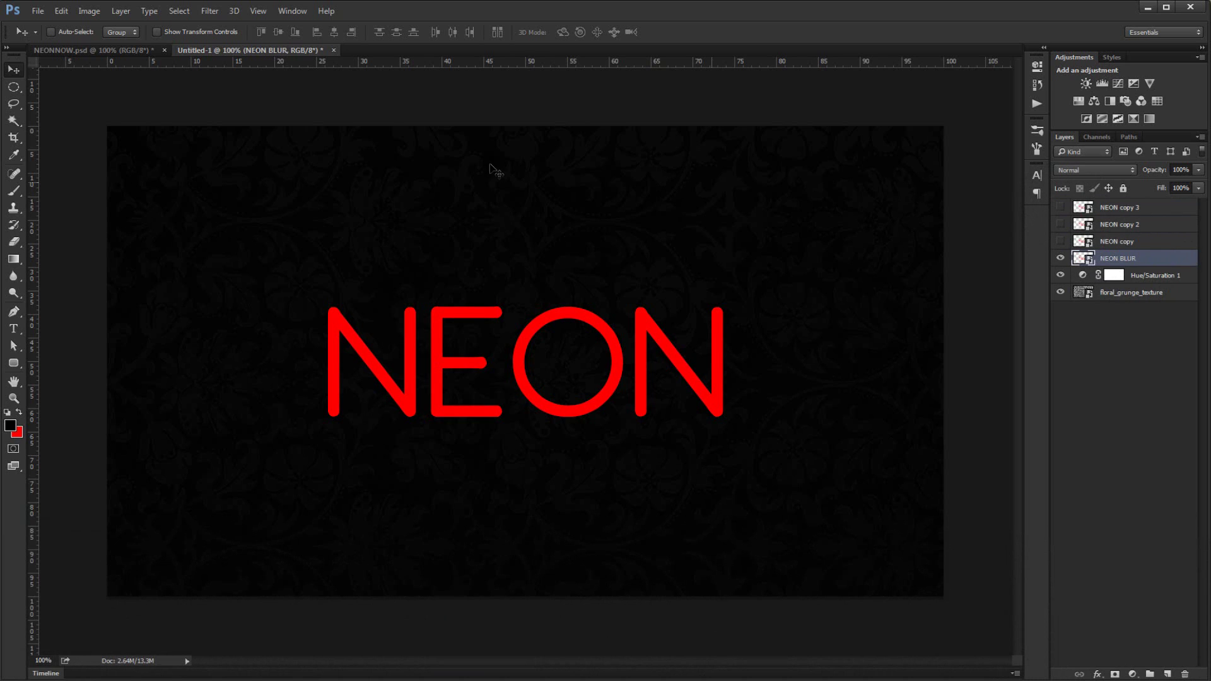
Apply a Gaussian Blur with a 15-pixel radius to the NEON BLUR layer and collapse its smart filter list.
click(204, 12)
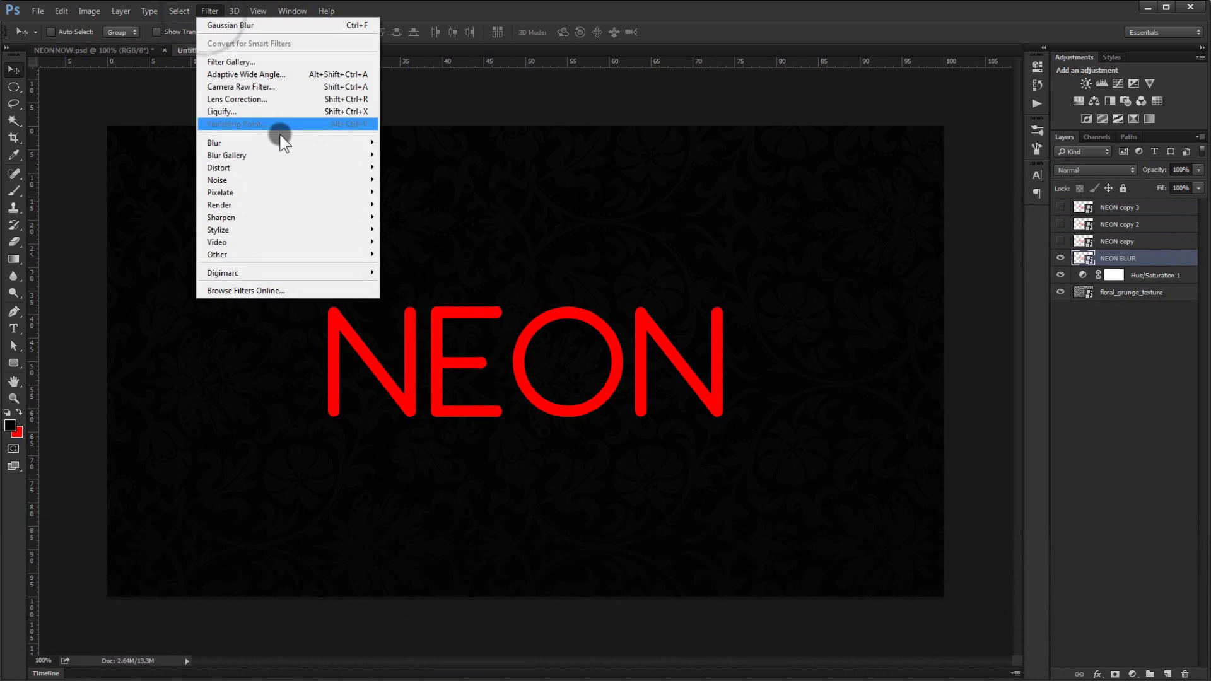
mouse_move(376, 143)
click(413, 191)
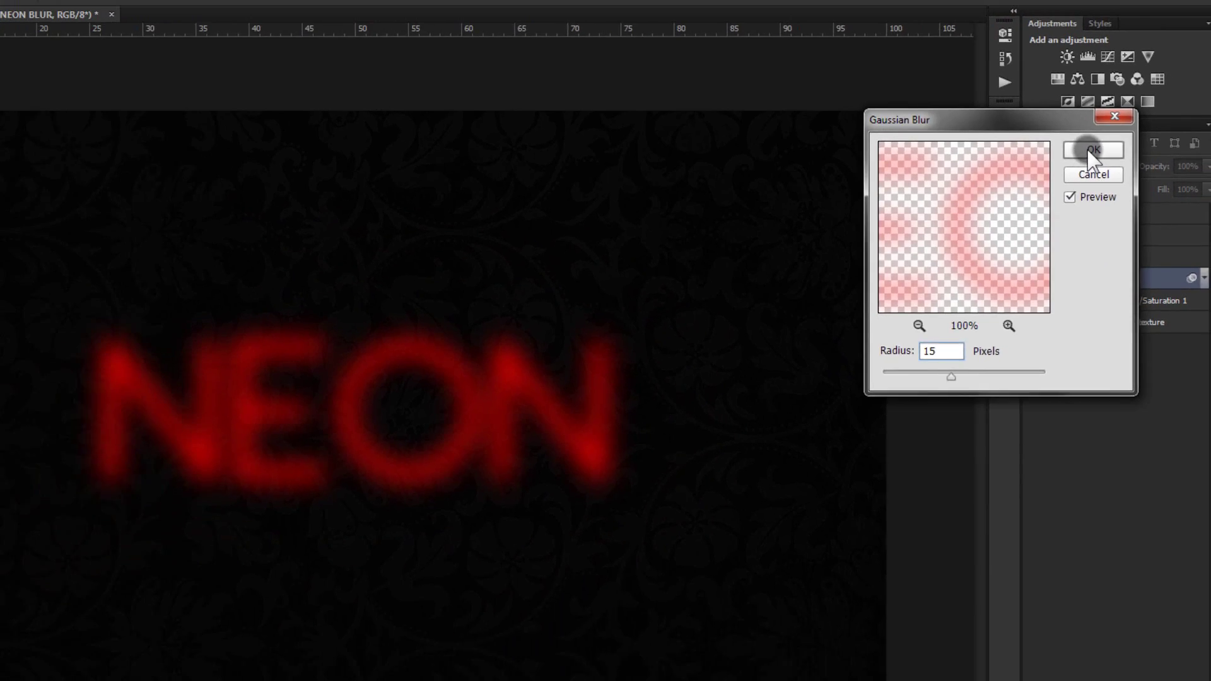
click(1075, 140)
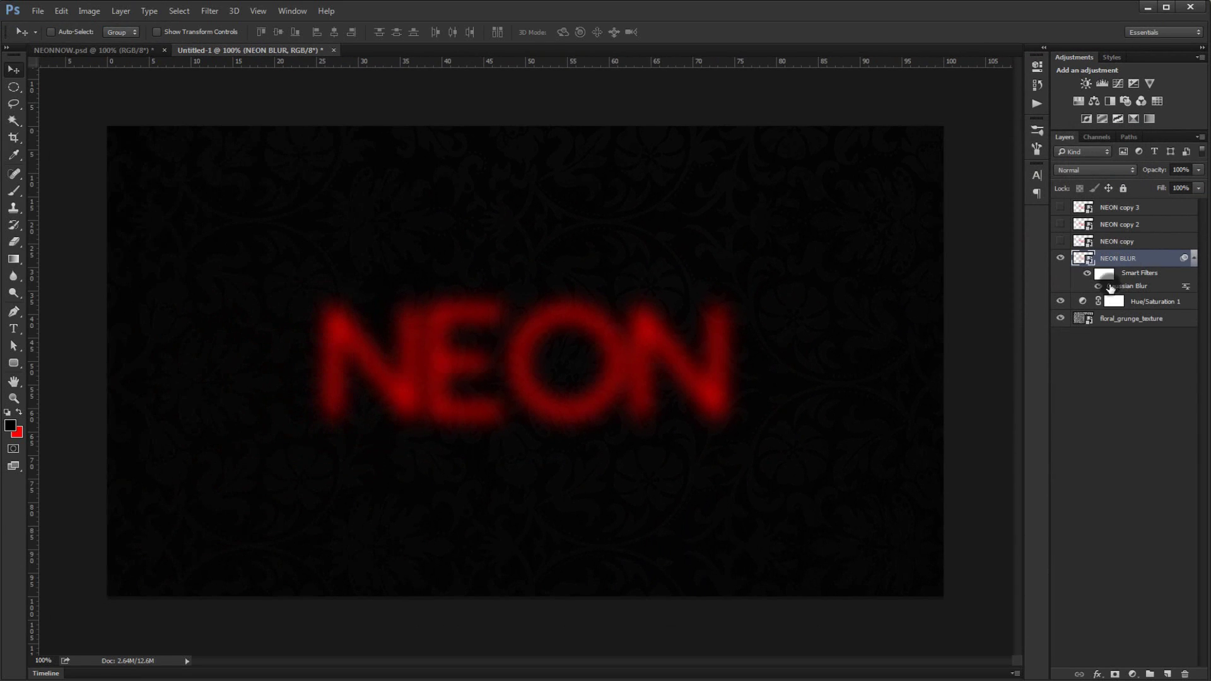
click(1192, 259)
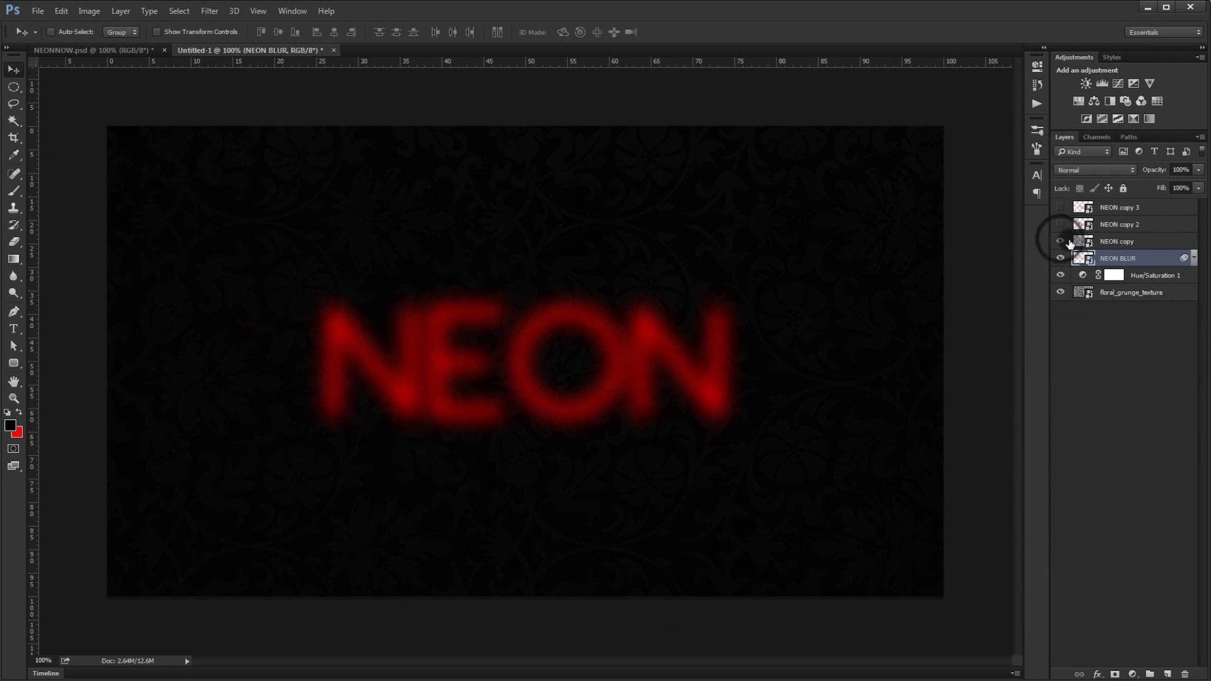
Show and select the NEON copy layer, and open the color picker for the swapped-in red foreground colour.
click(1060, 241)
click(1165, 243)
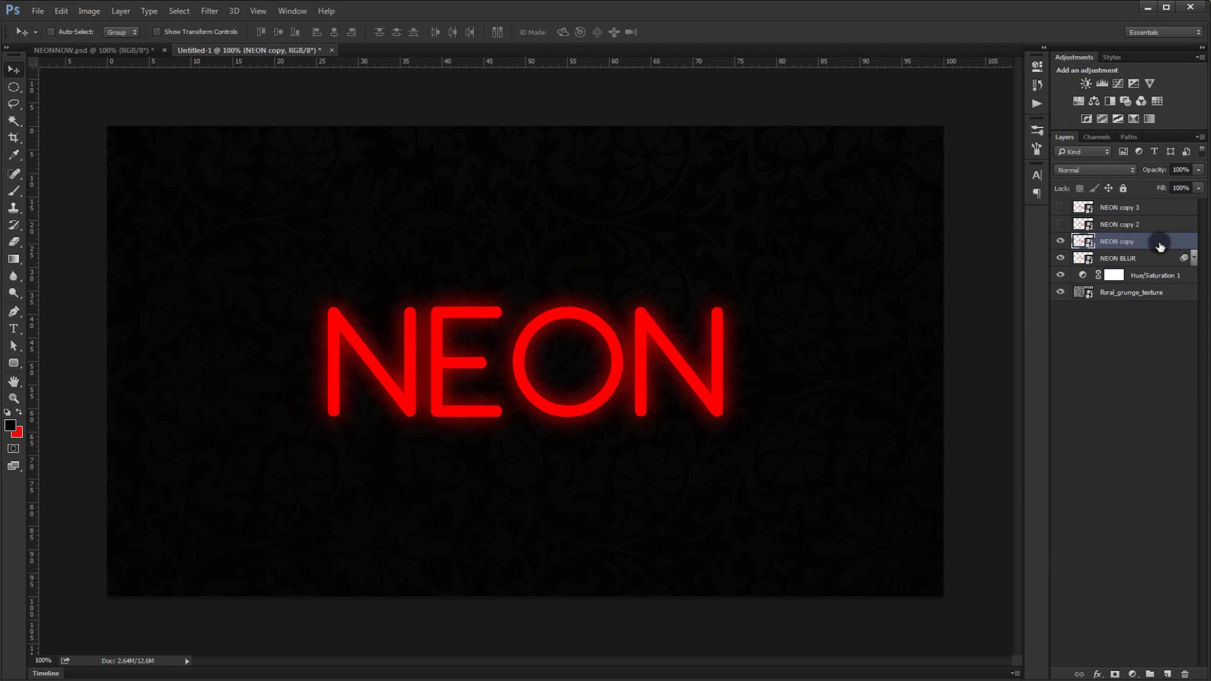
click(19, 413)
click(10, 425)
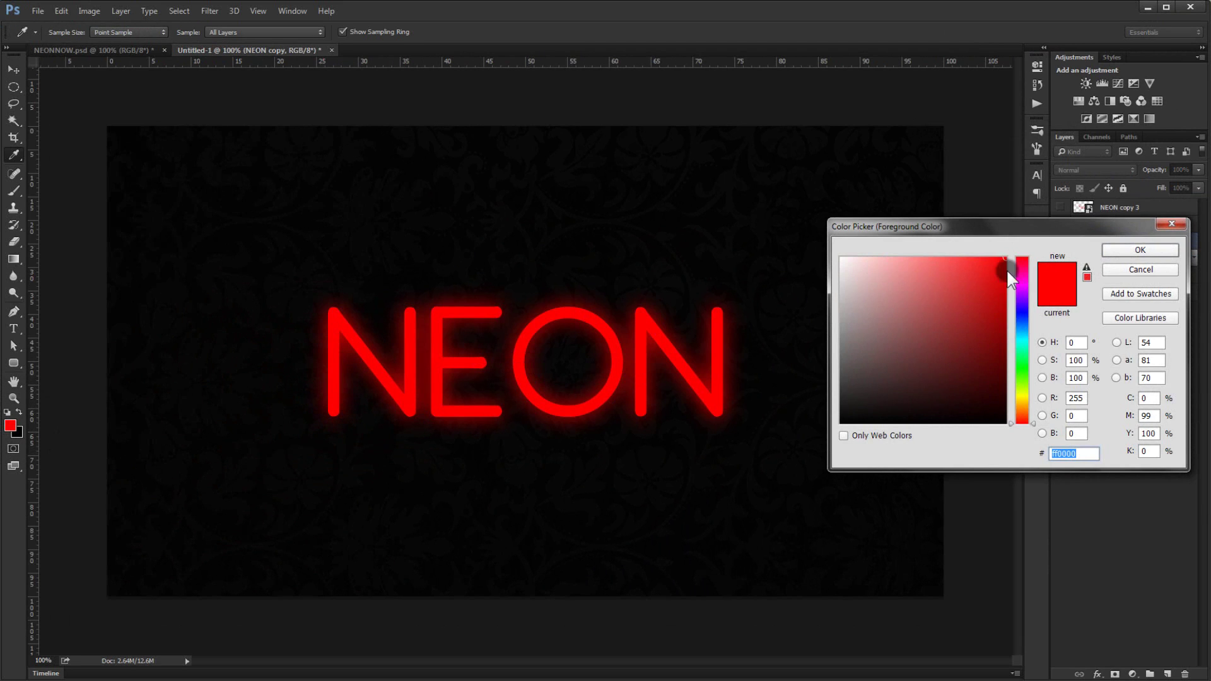
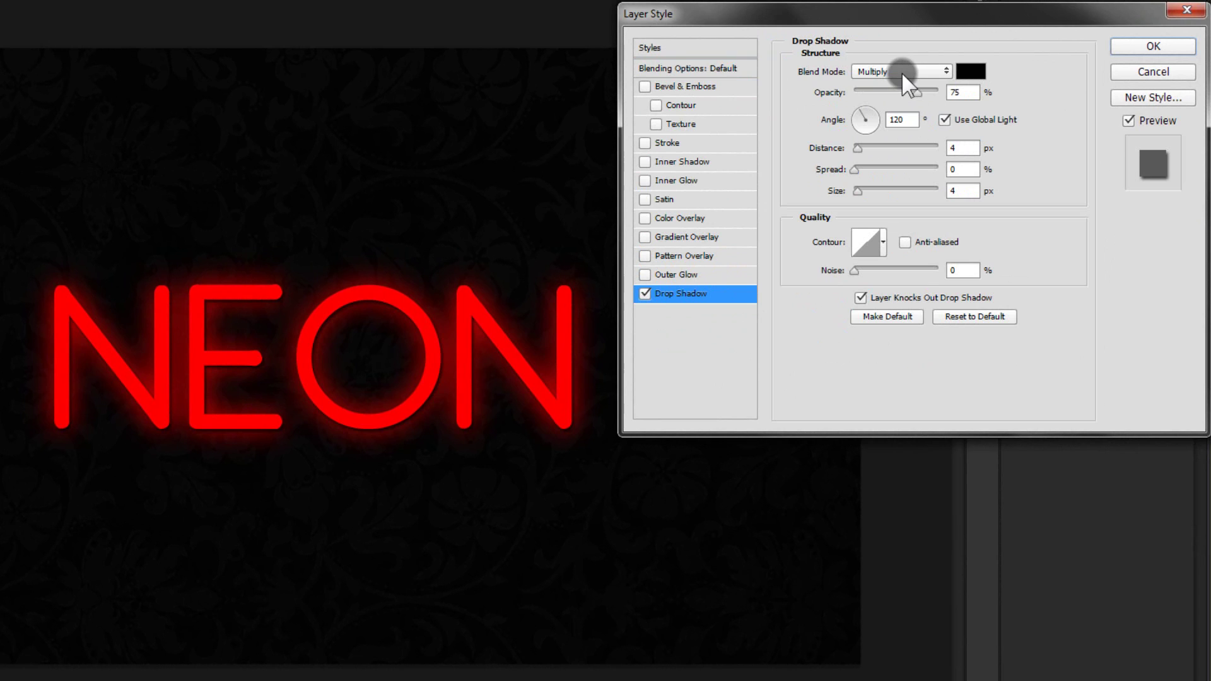
Set the NEON copy layer's drop shadow angle to -90° and dismiss the Windows colour scheme prompt.
double_click(961, 93)
double_click(910, 119)
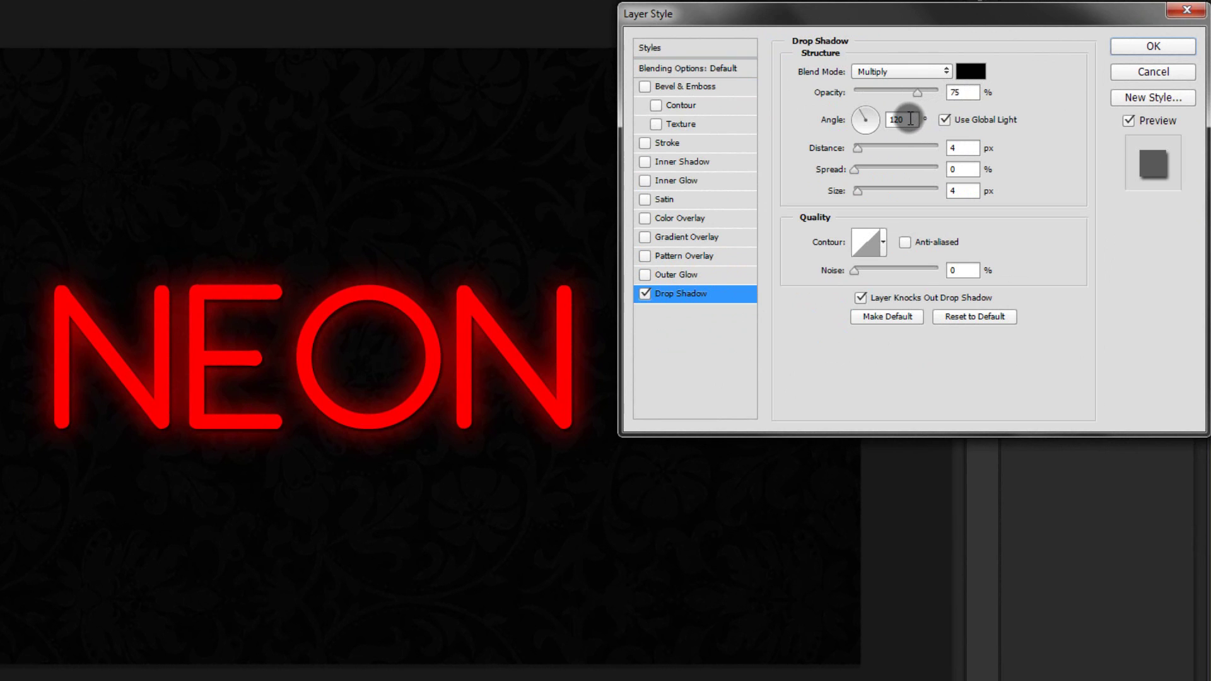
text(-9)
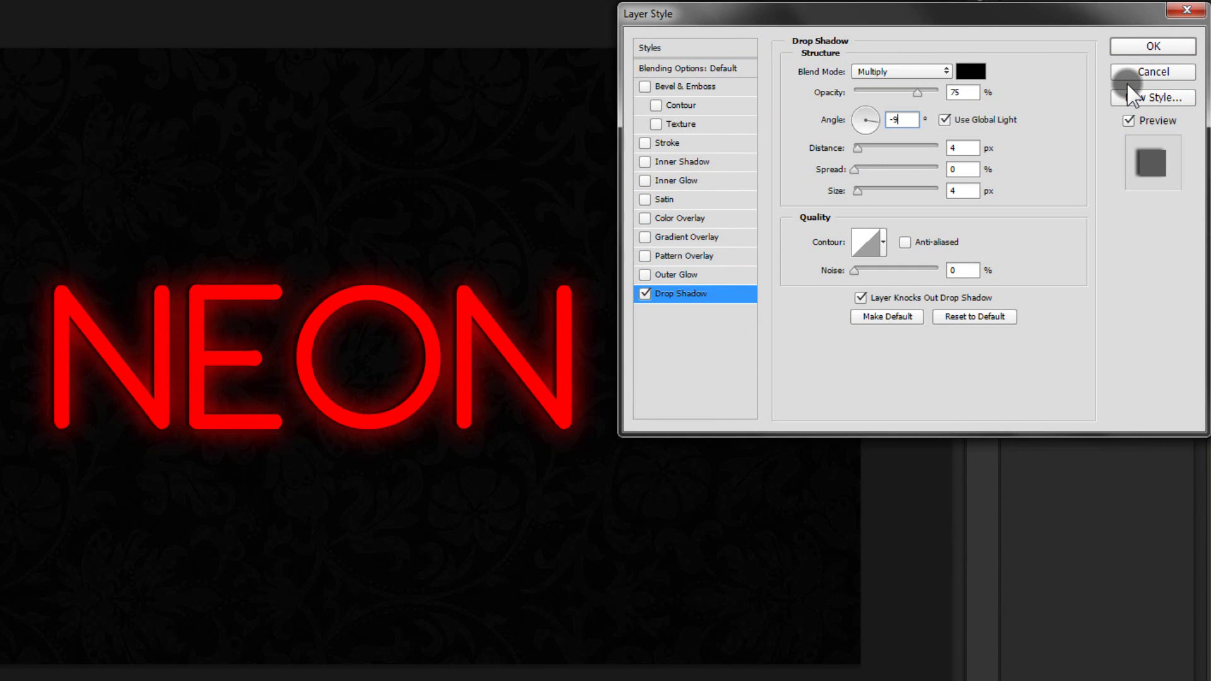
text(0)
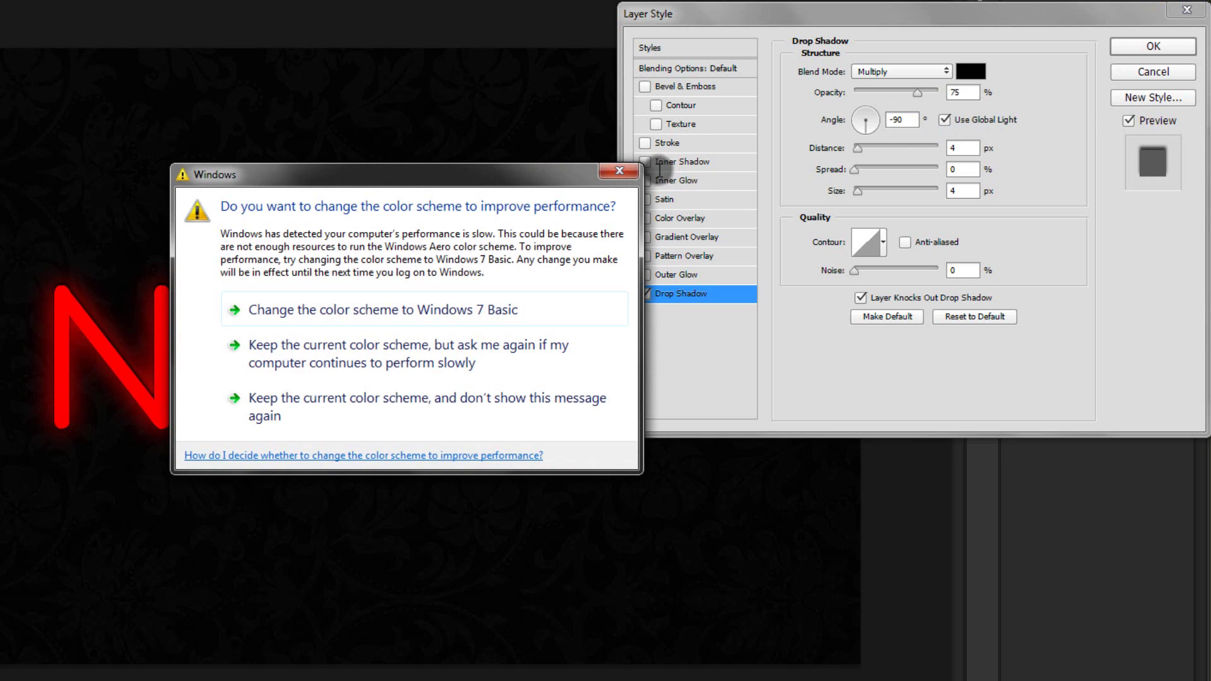
click(617, 170)
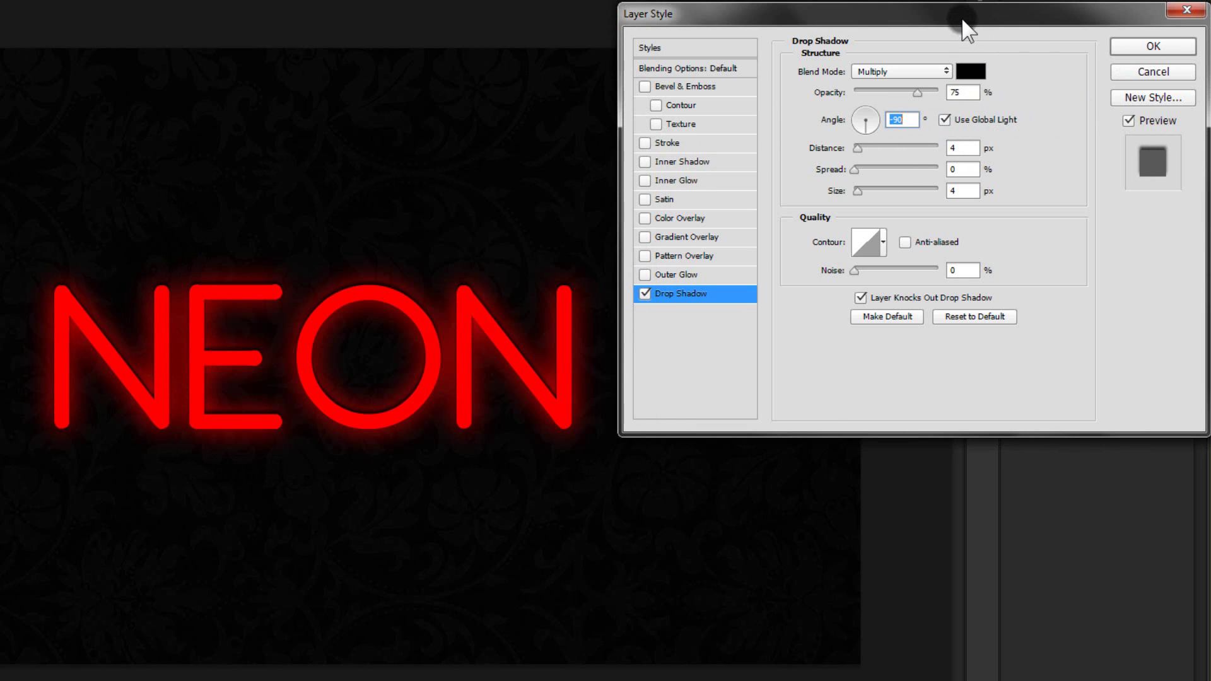
Set the drop shadow's distance to 19 px and its size to 32 px.
double_click(960, 150)
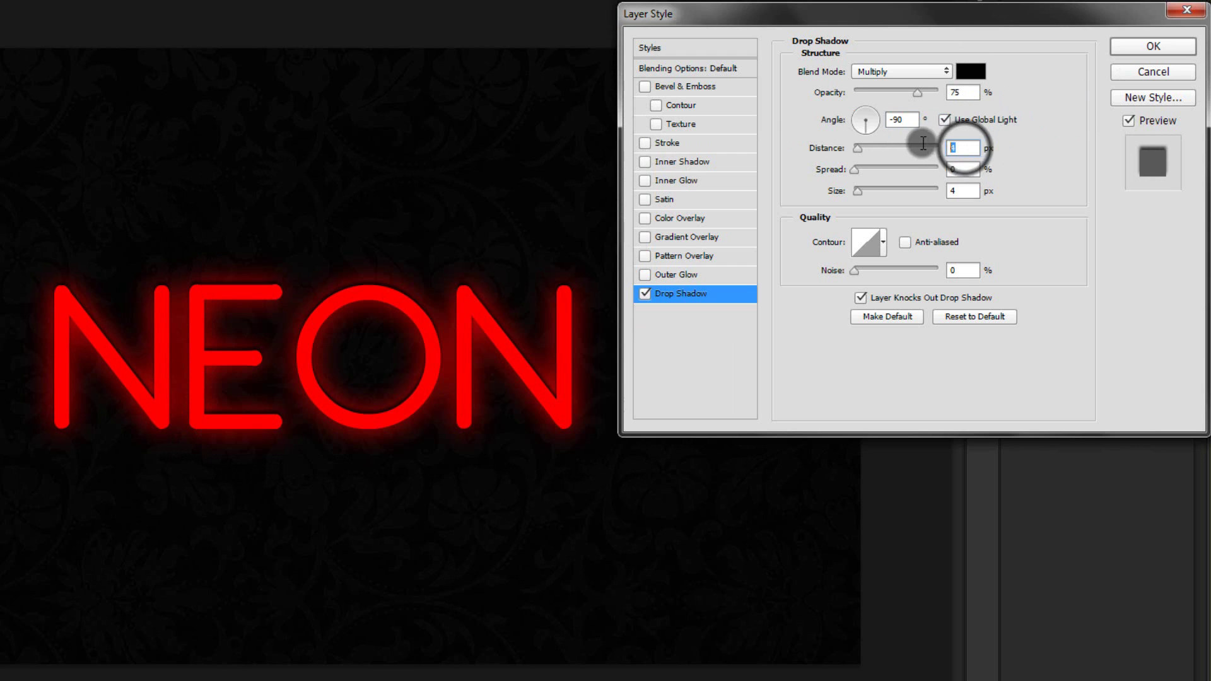
text(1)
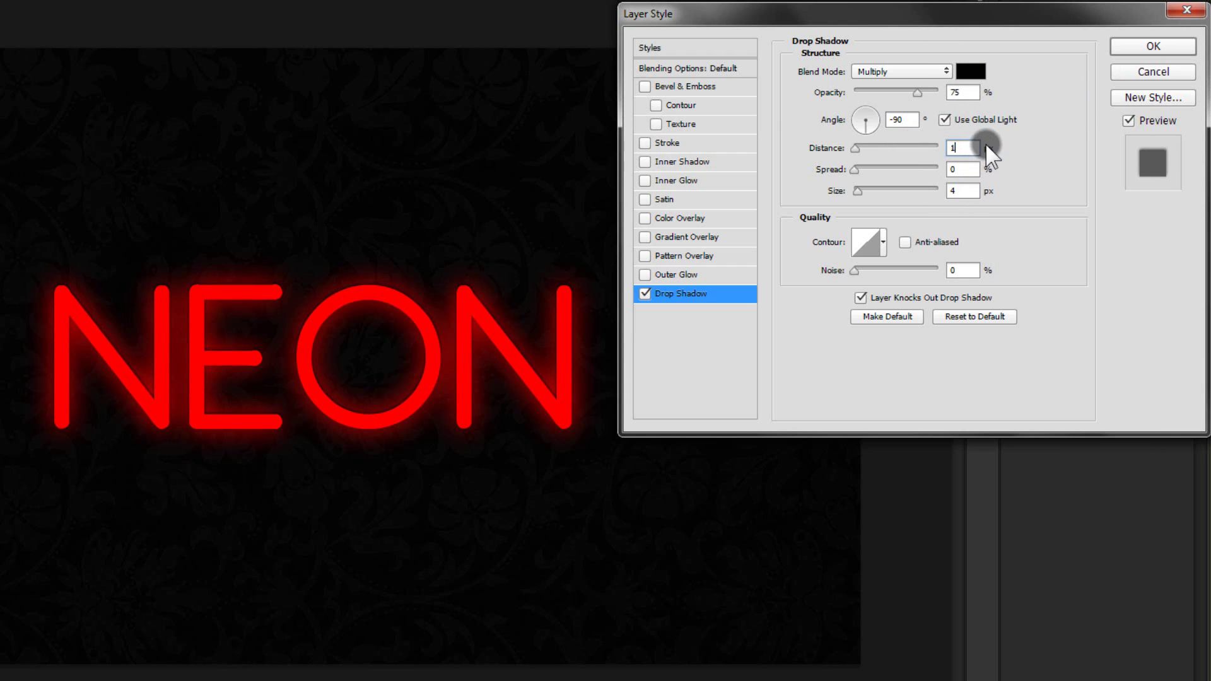
text(9)
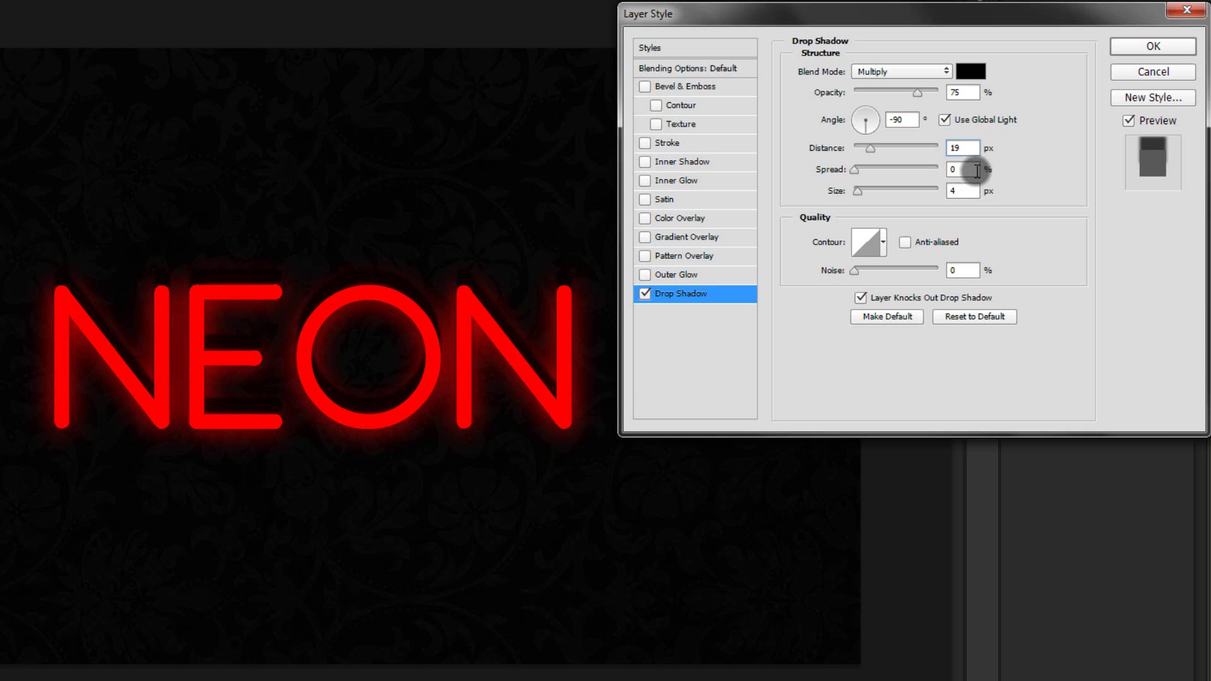
double_click(959, 191)
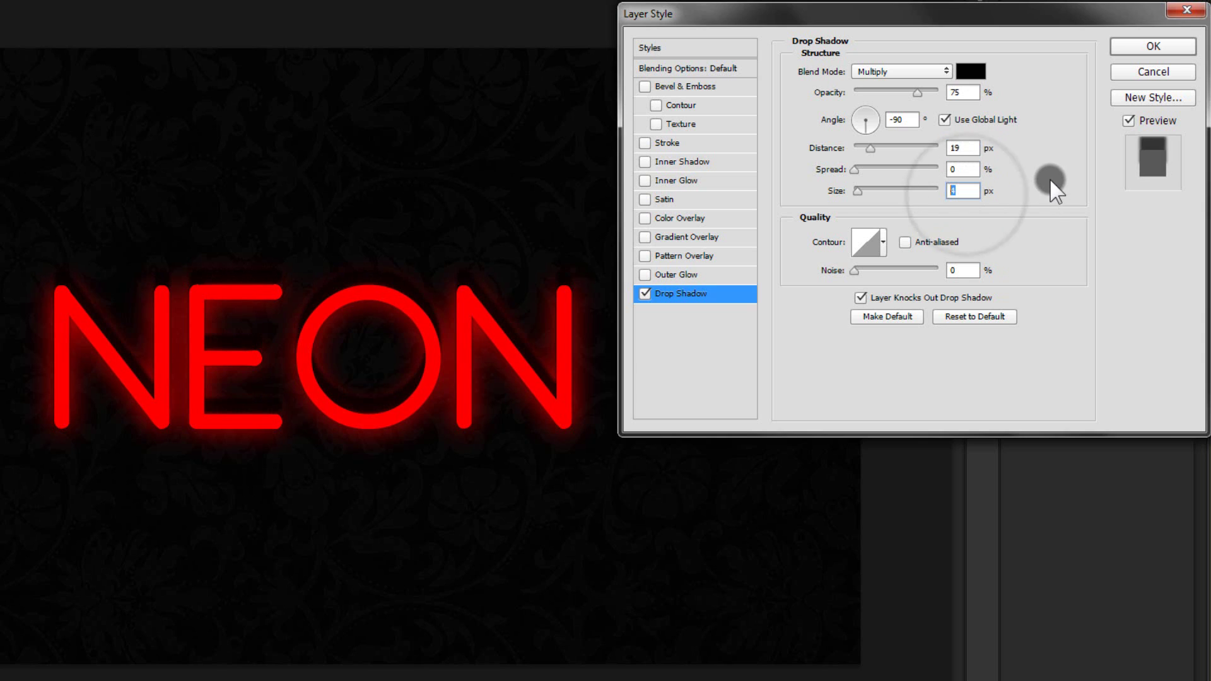
text(32)
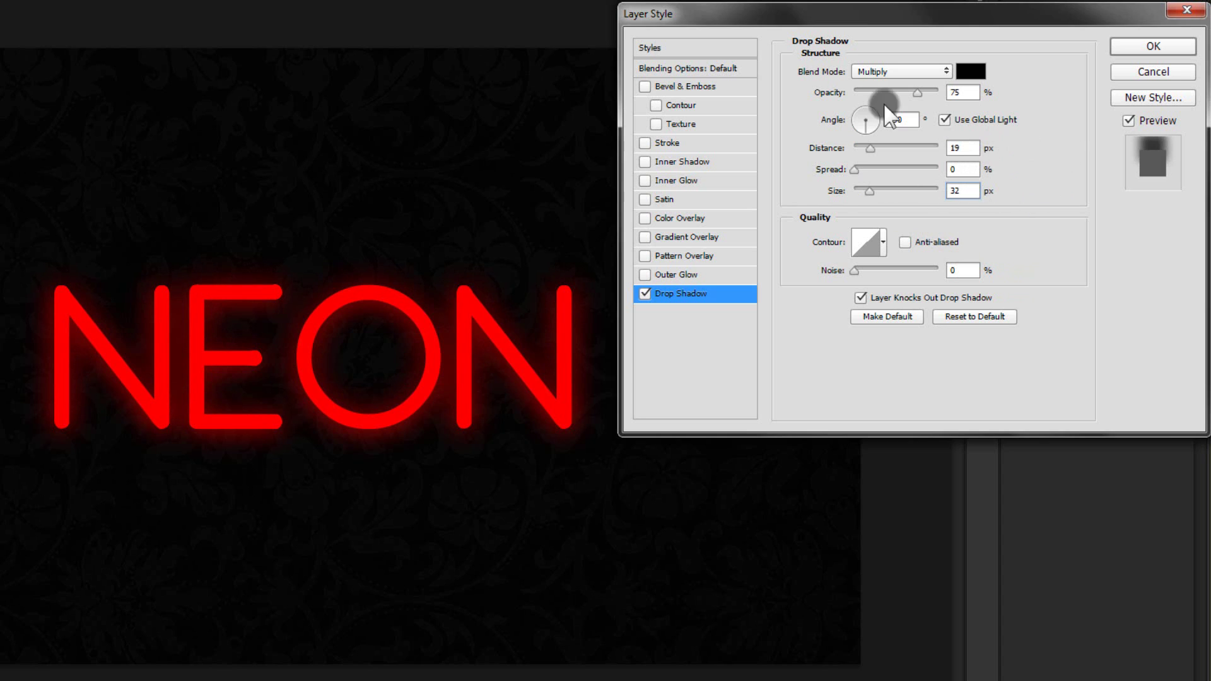
Add an inner shadow to the NEON copy layer with Linear Burn blending and a size of 24 px.
click(697, 162)
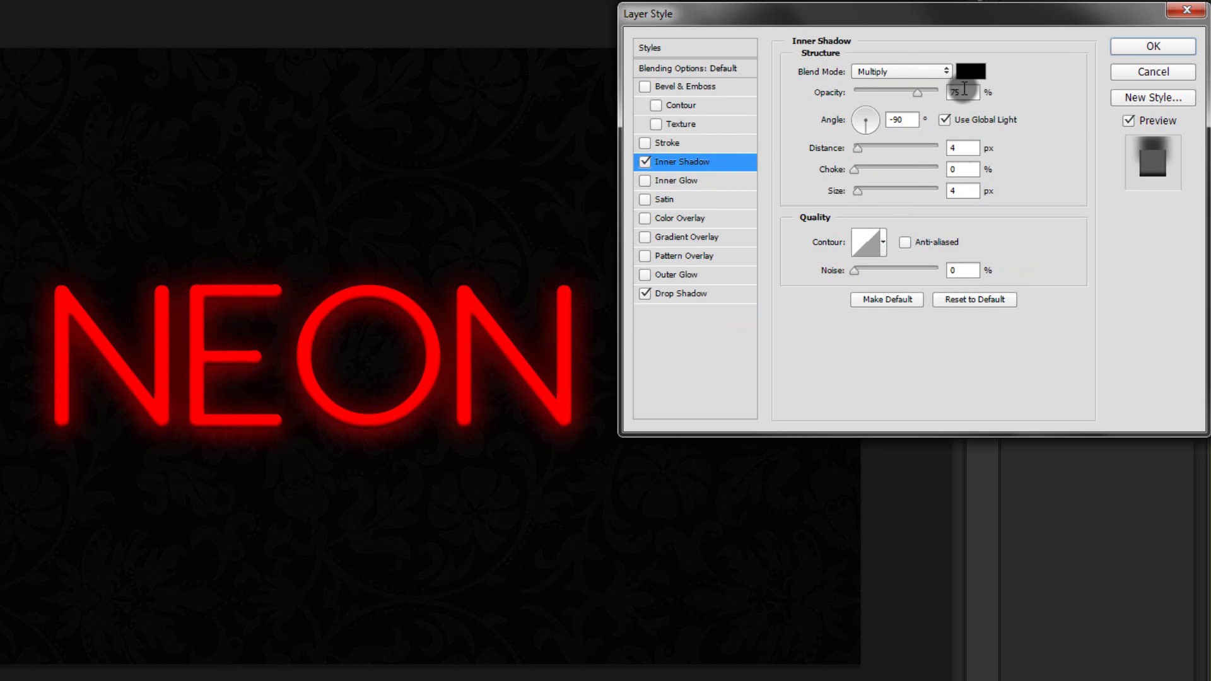
click(906, 71)
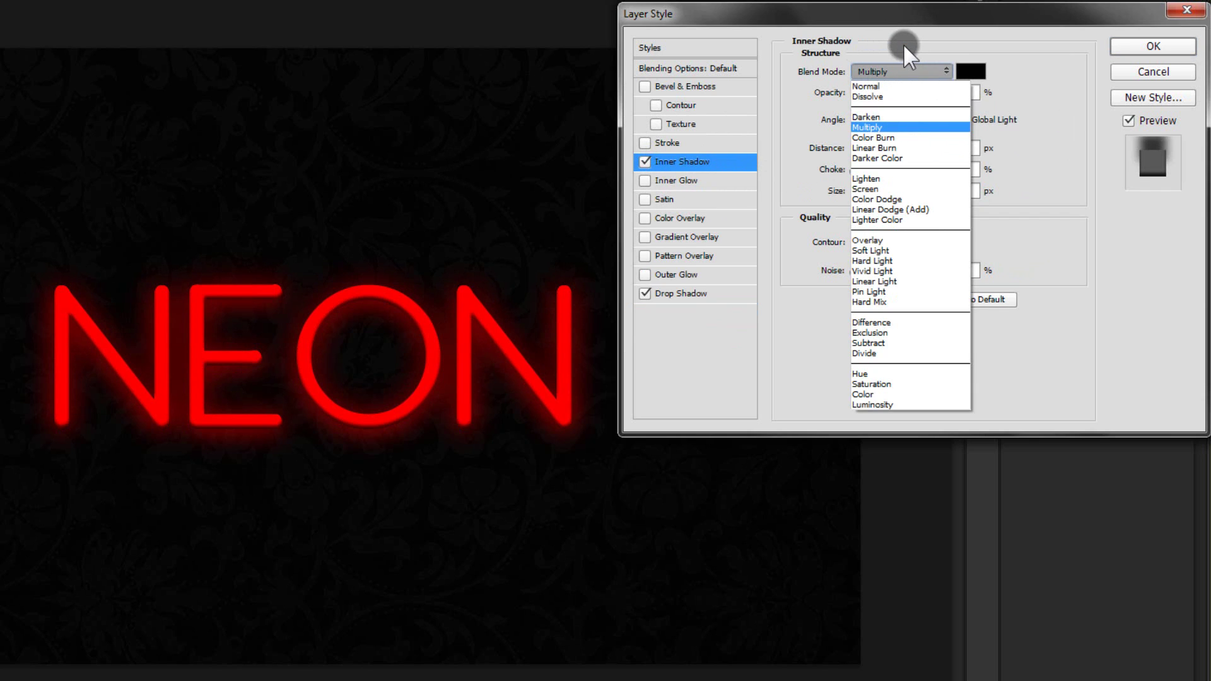
click(912, 149)
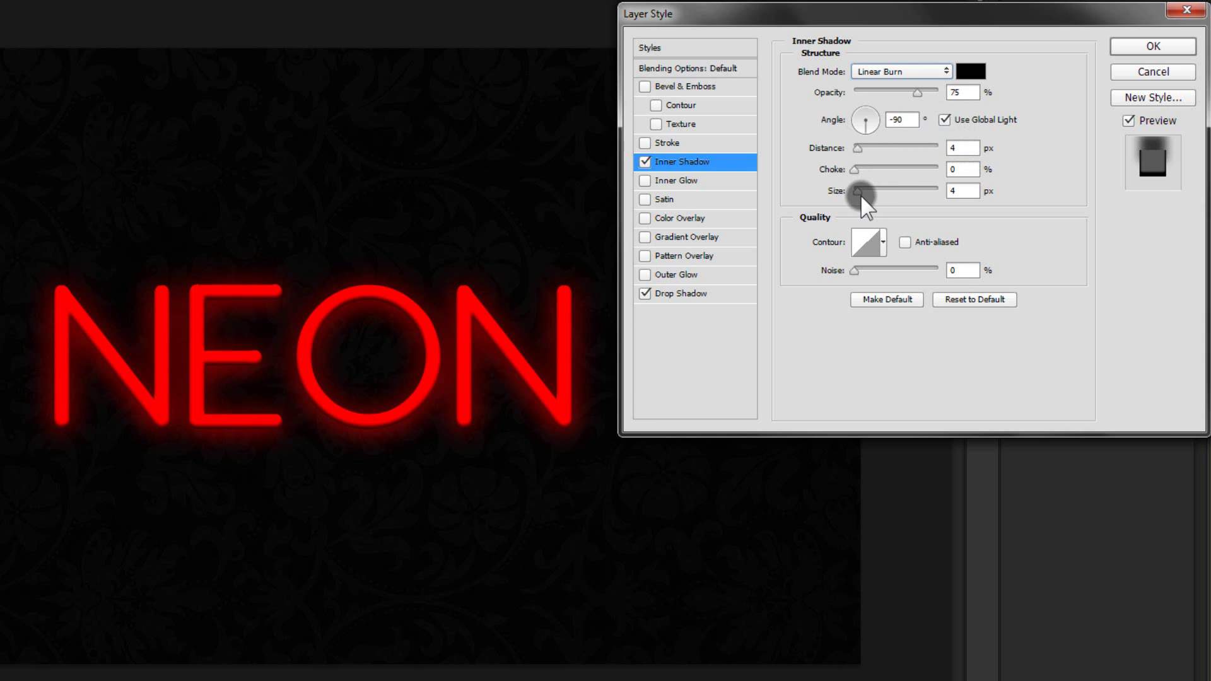
drag(857, 192, 864, 191)
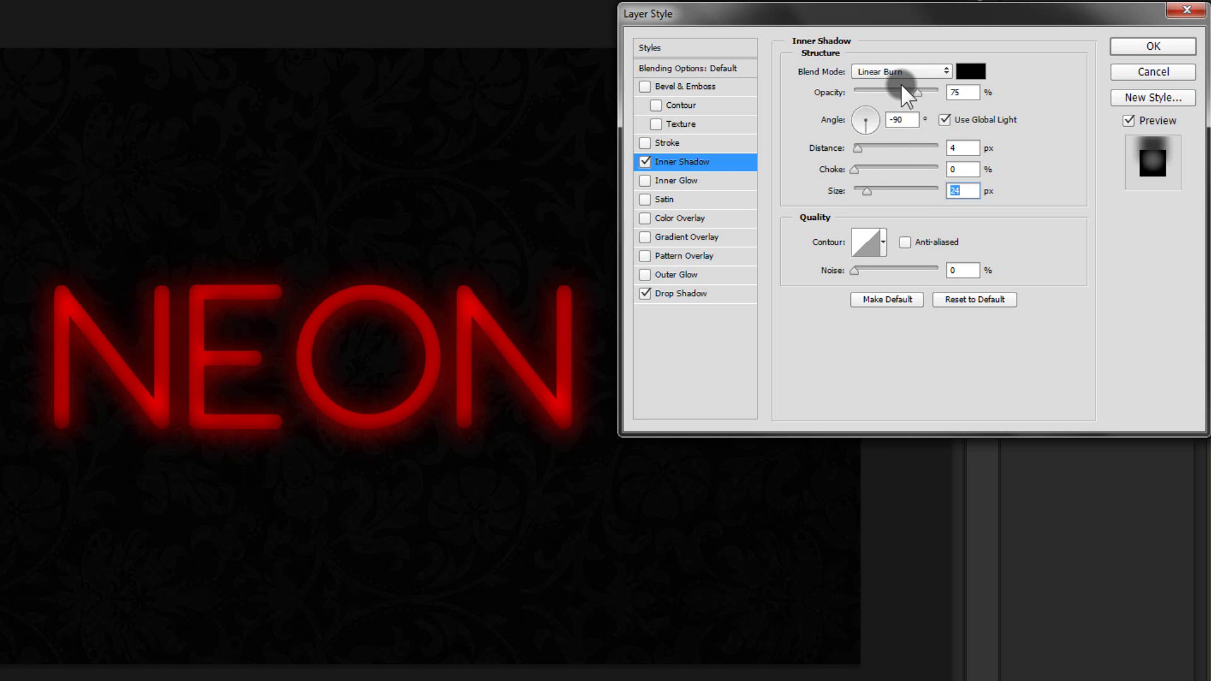
Add a near-white outer glow to the NEON copy layer with Color Dodge blending and a size of 250 px.
click(667, 275)
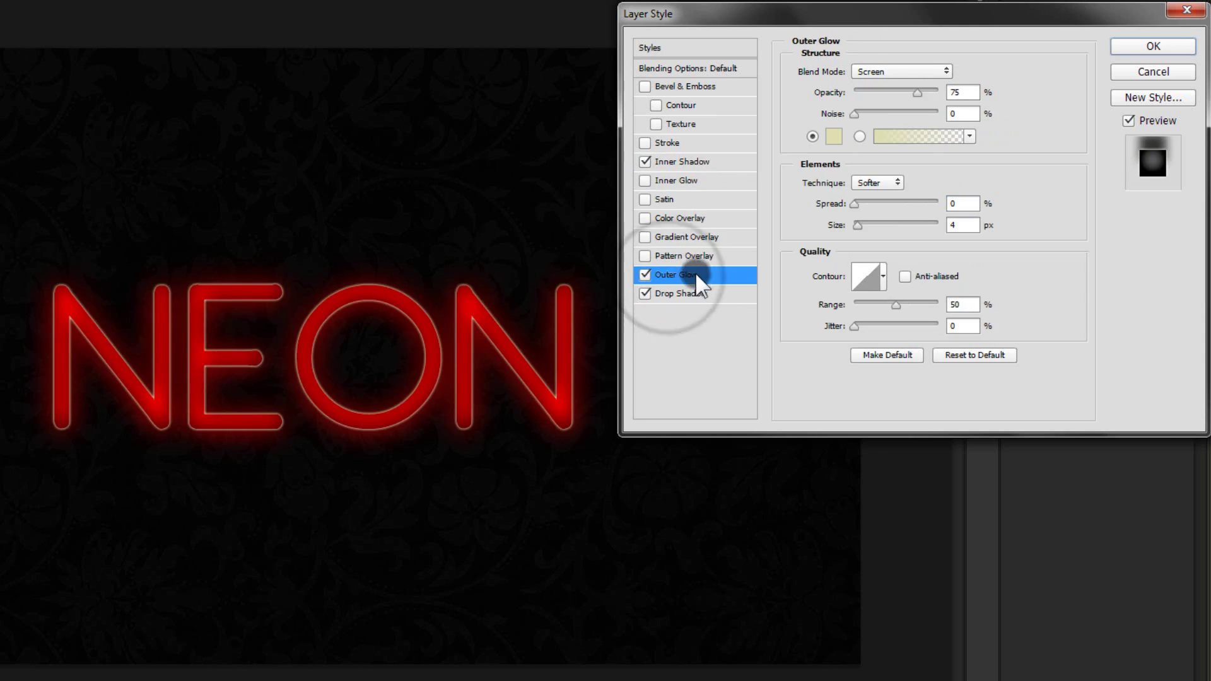
click(835, 136)
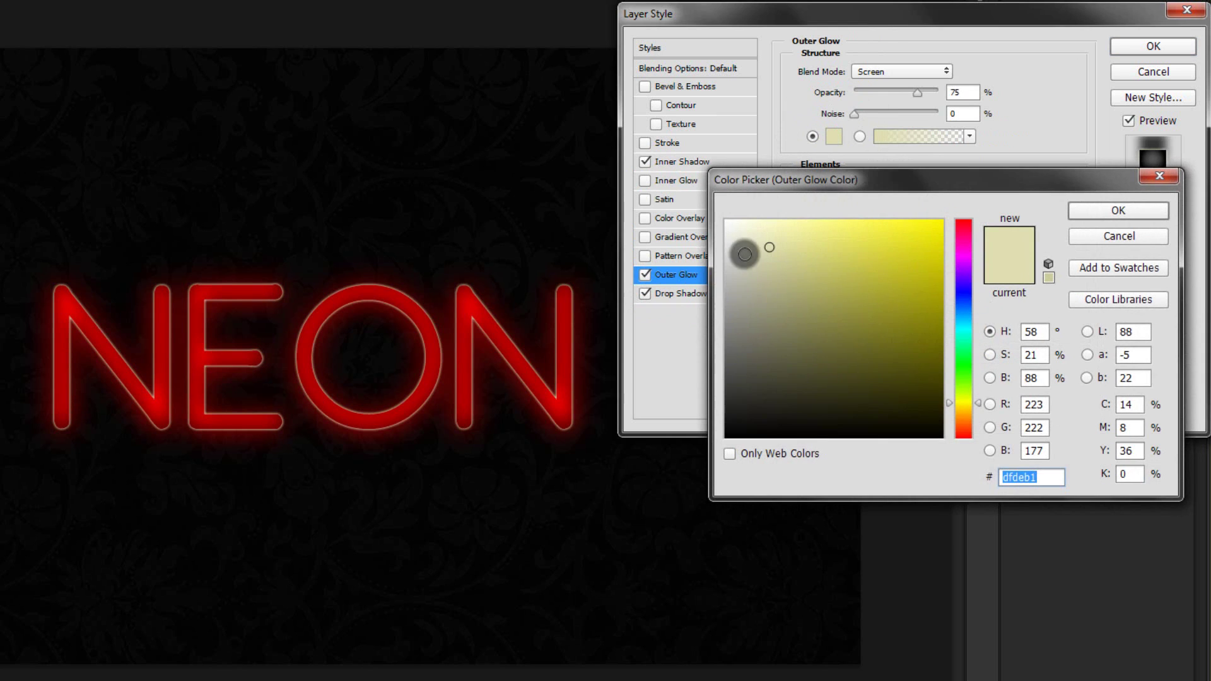
click(738, 234)
click(1079, 201)
click(915, 89)
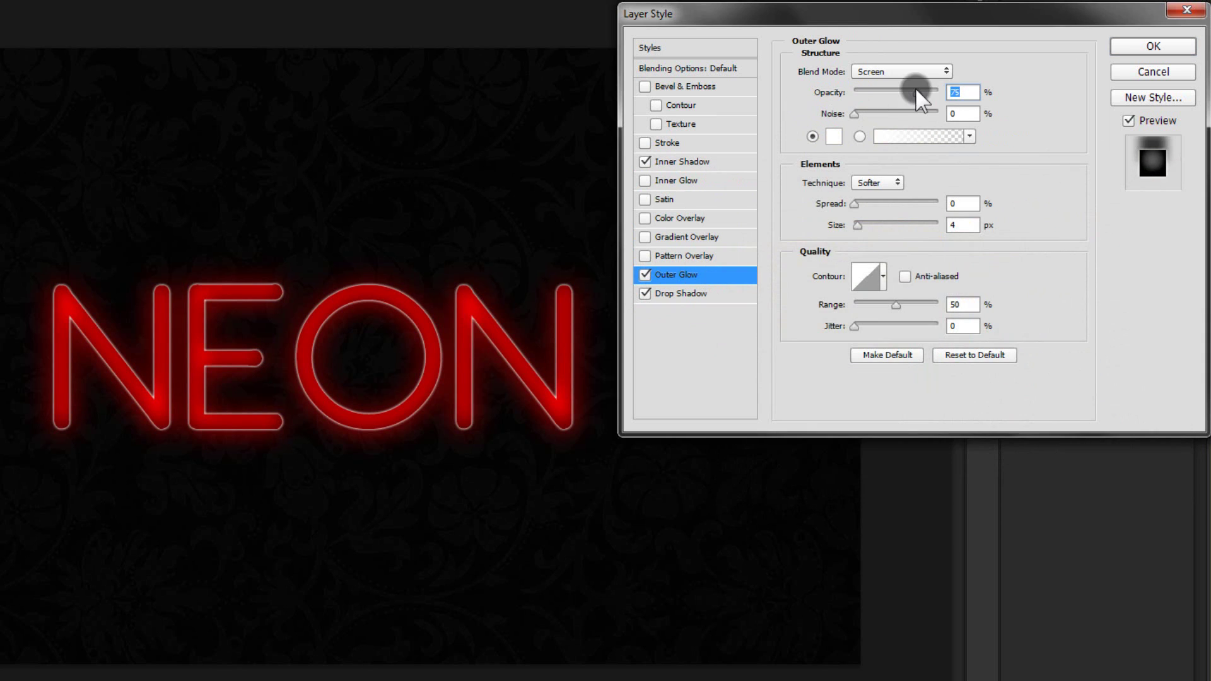
click(900, 70)
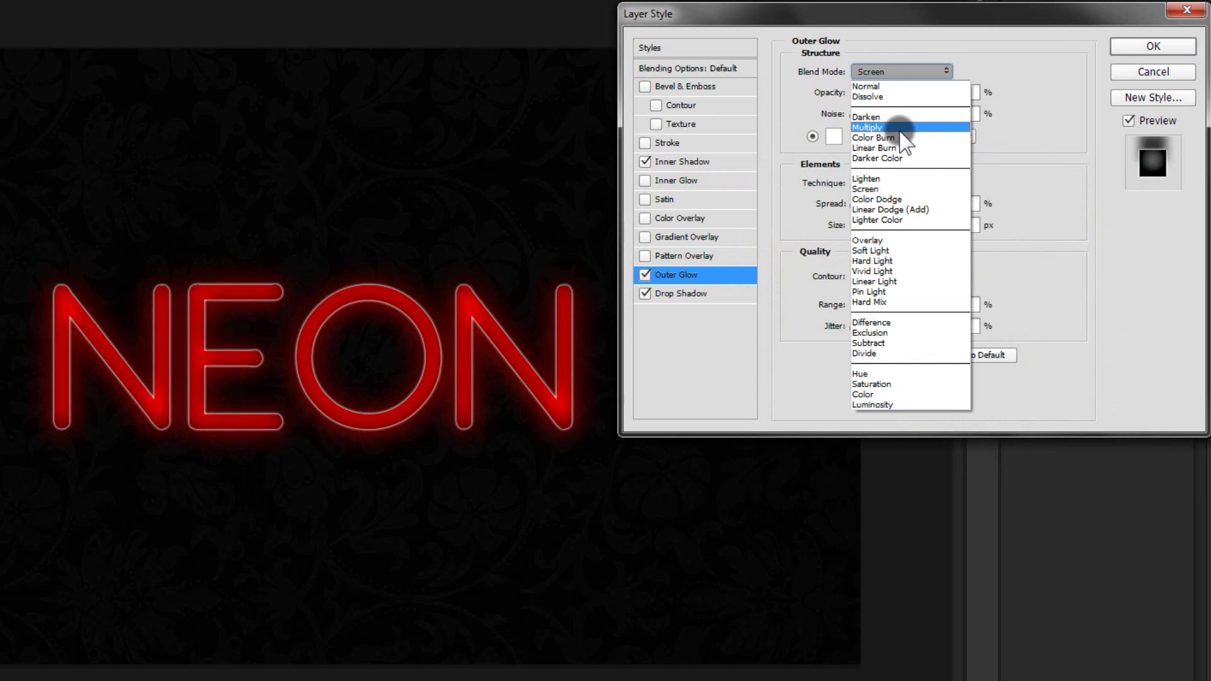
click(892, 199)
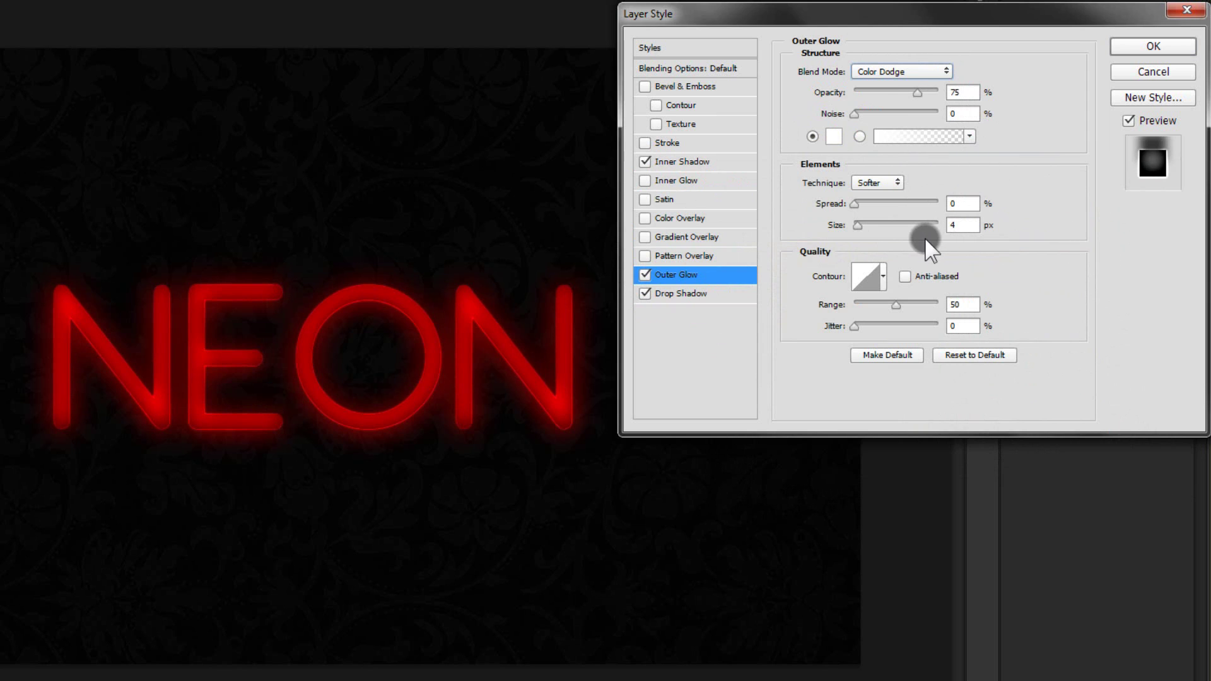
drag(856, 226, 961, 230)
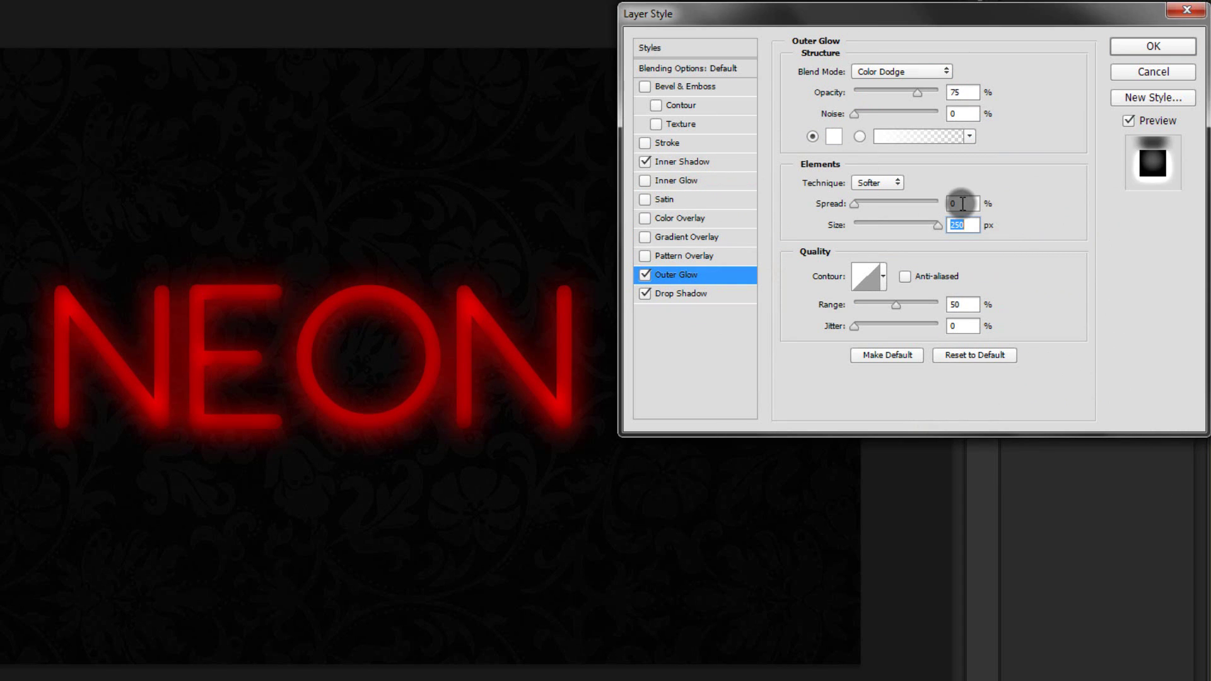
Add a Bevel & Emboss with 50% depth, 16 px soften, 11° altitude and 100% highlight opacity, and slightly raise the shadow opacity.
click(715, 89)
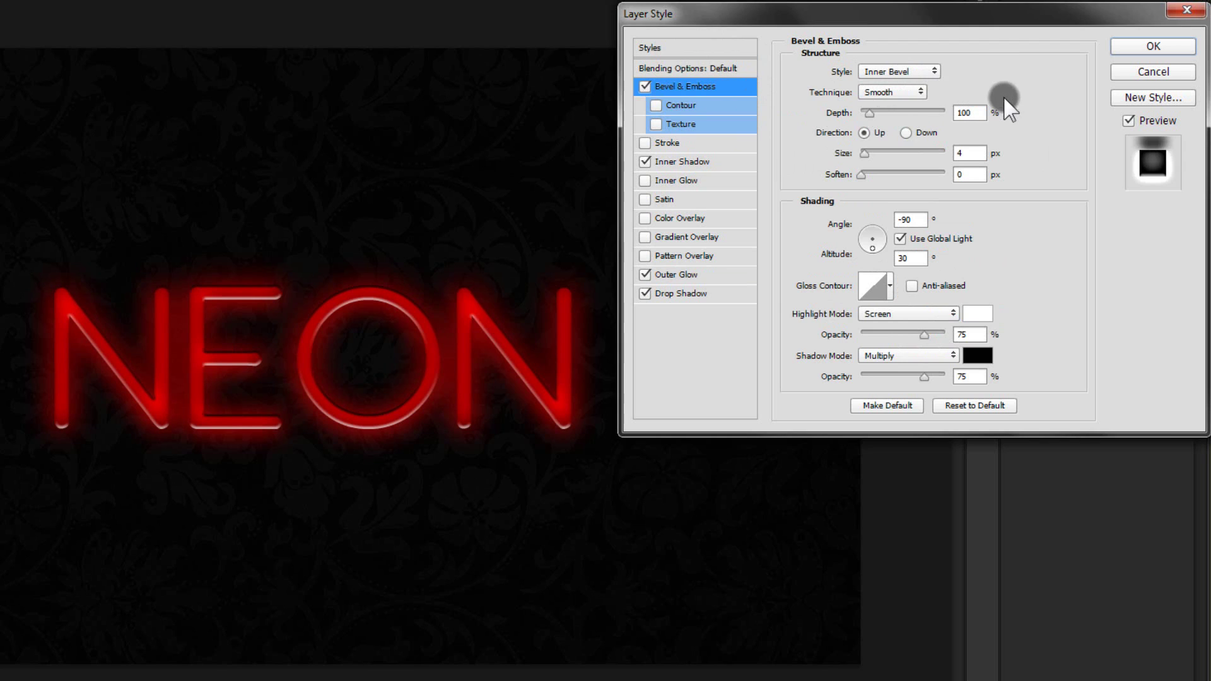
double_click(972, 113)
text(50)
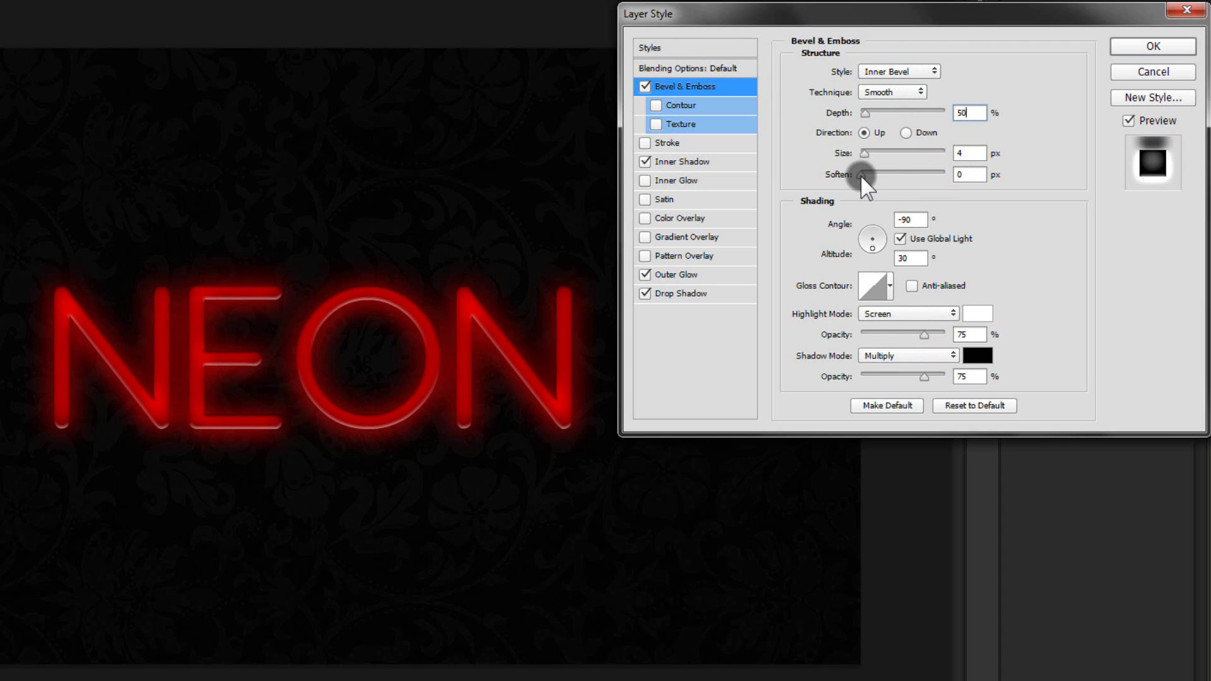
drag(861, 175, 999, 177)
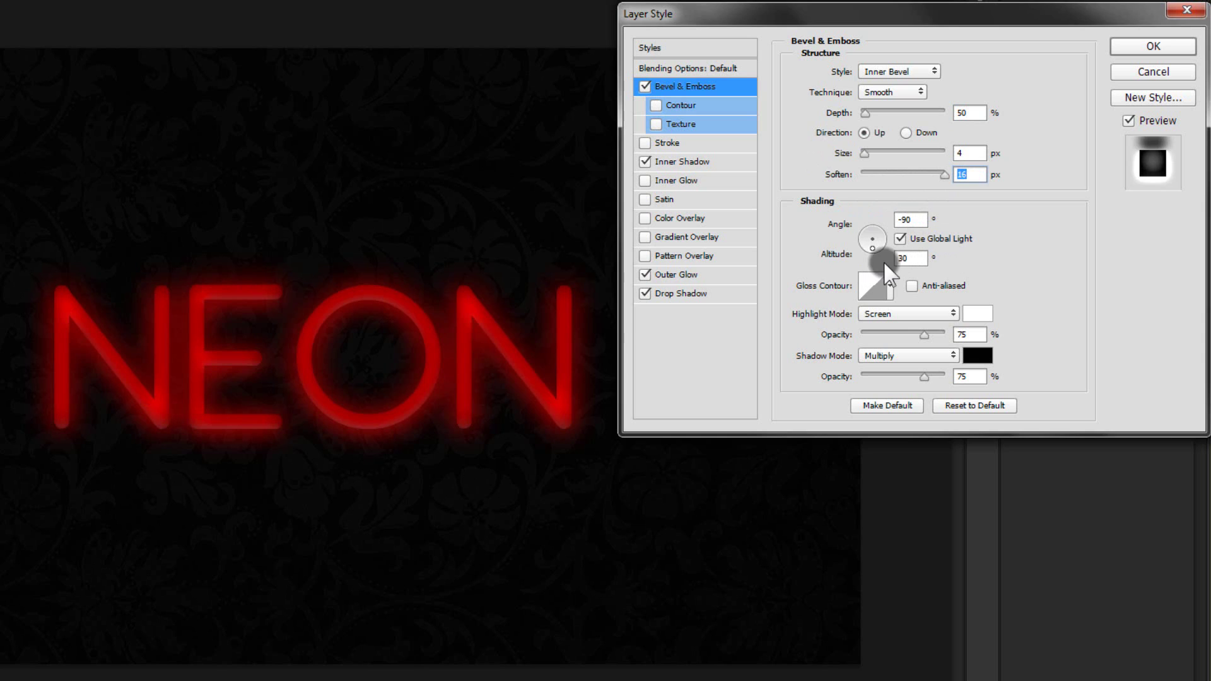
double_click(906, 261)
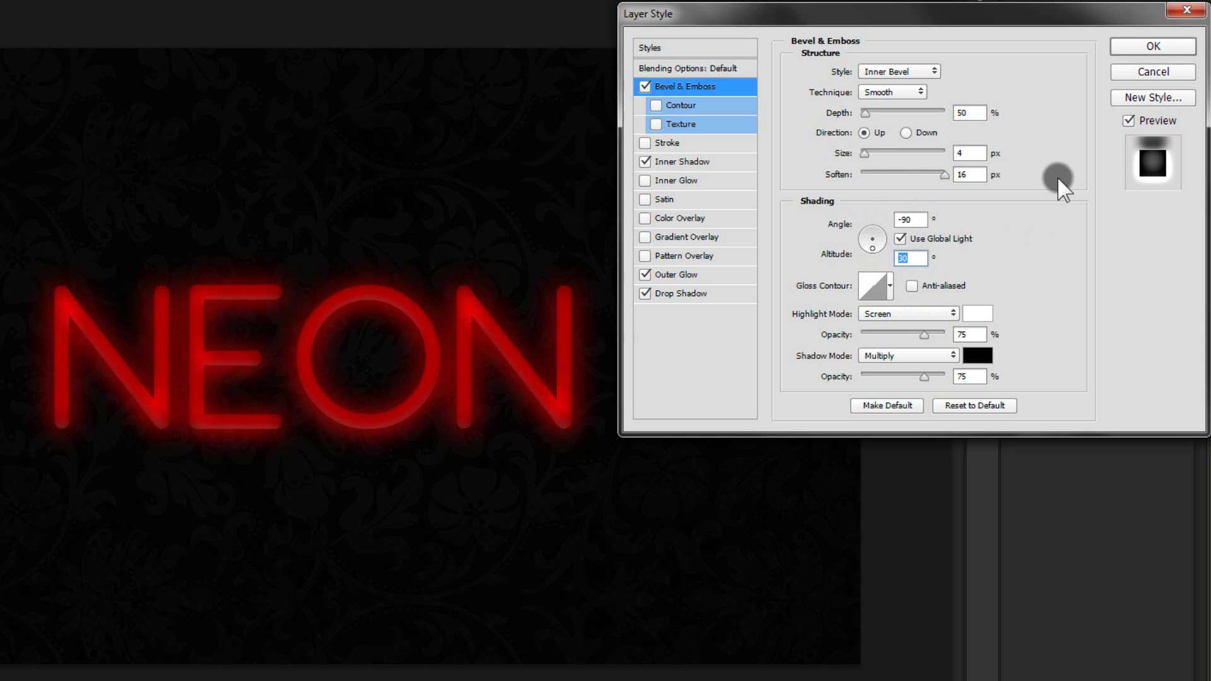
text(11)
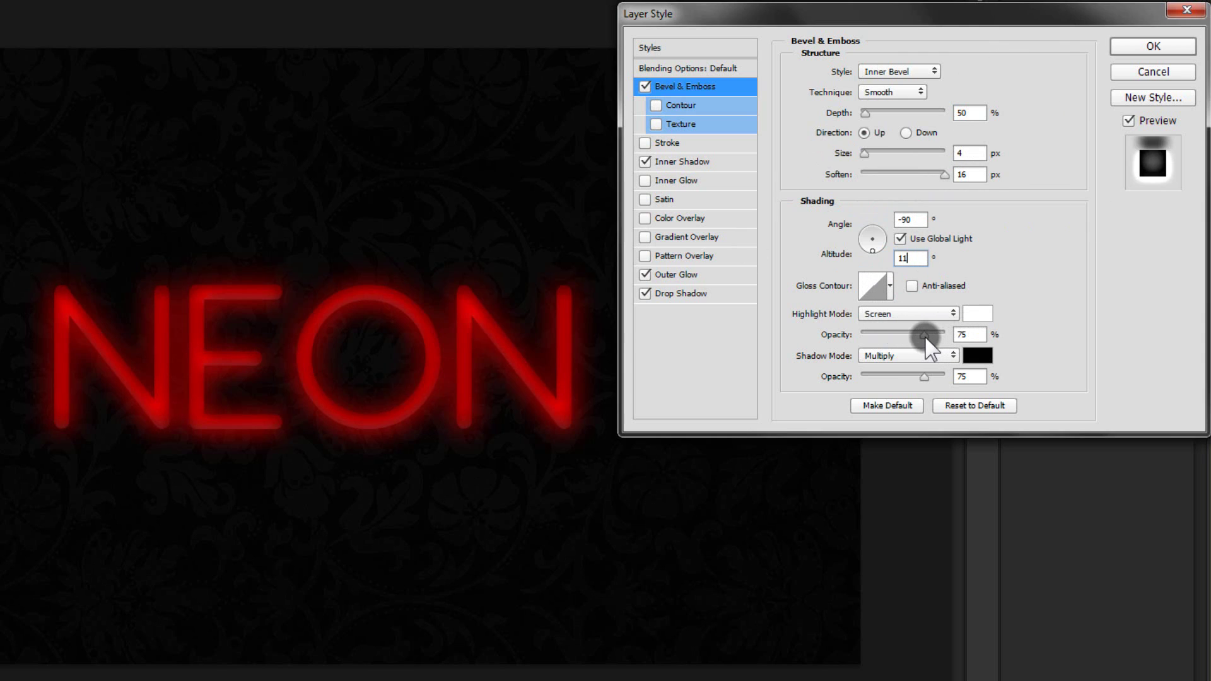
drag(925, 335, 1002, 330)
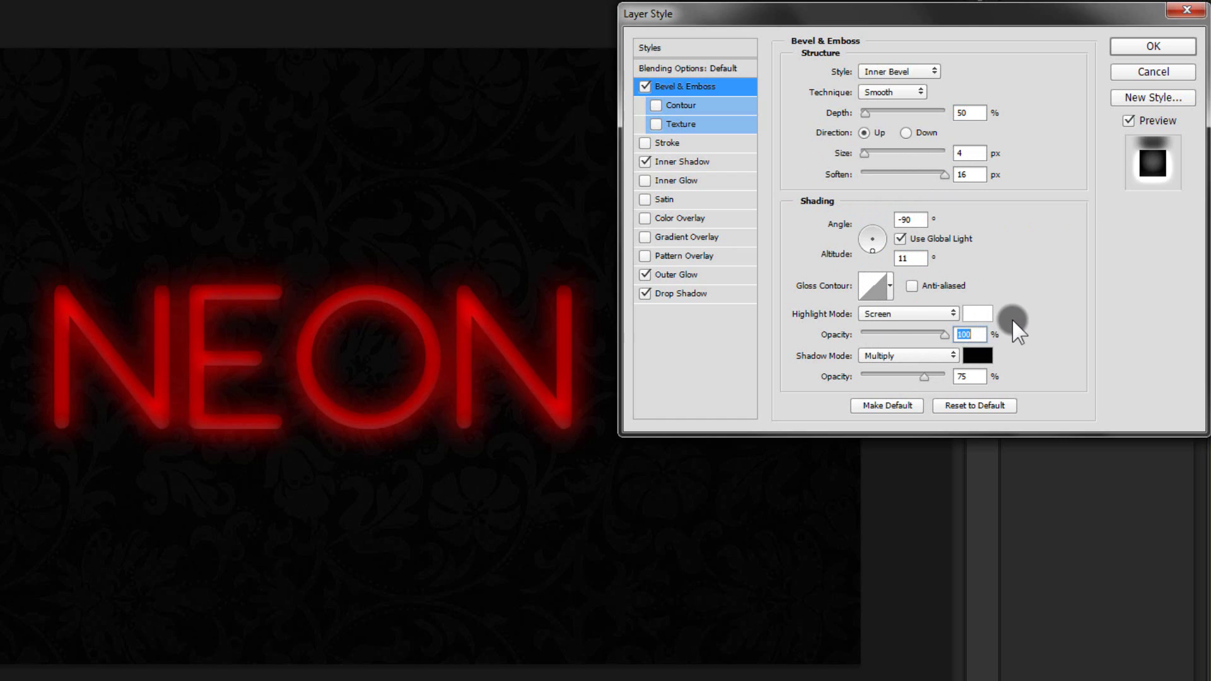
drag(927, 376, 937, 373)
Add a color overlay to the NEON copy layer with Linear Dodge (Add) blending and 50% opacity.
click(690, 219)
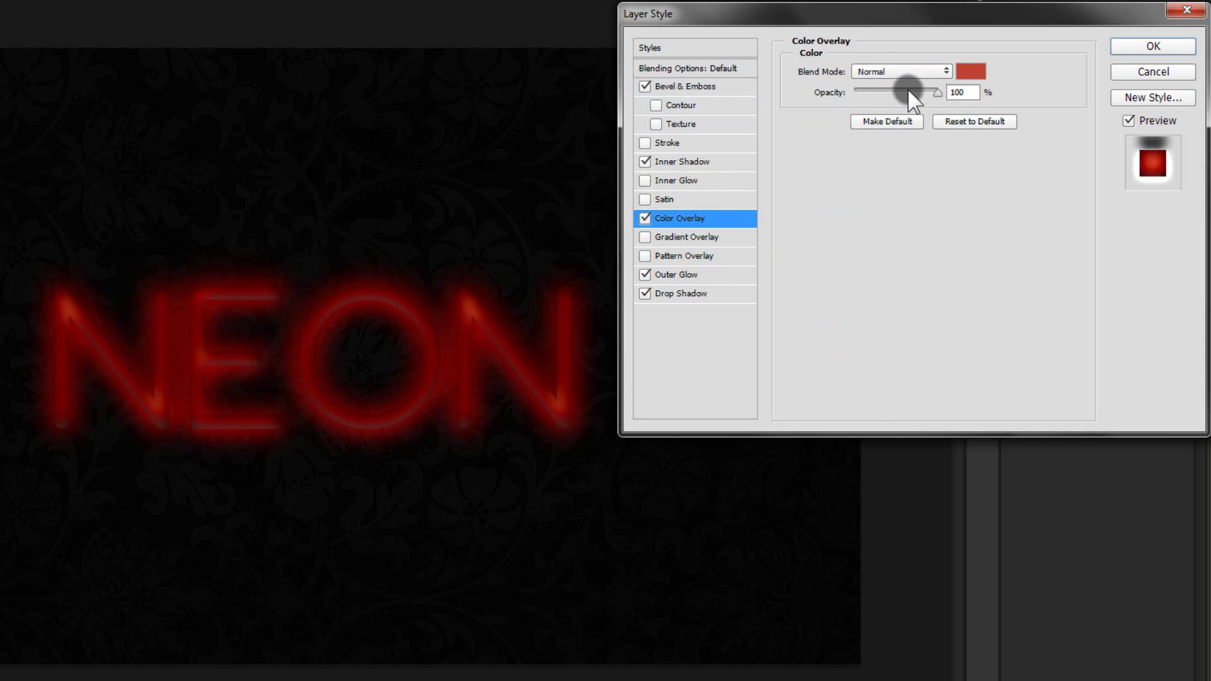
click(913, 69)
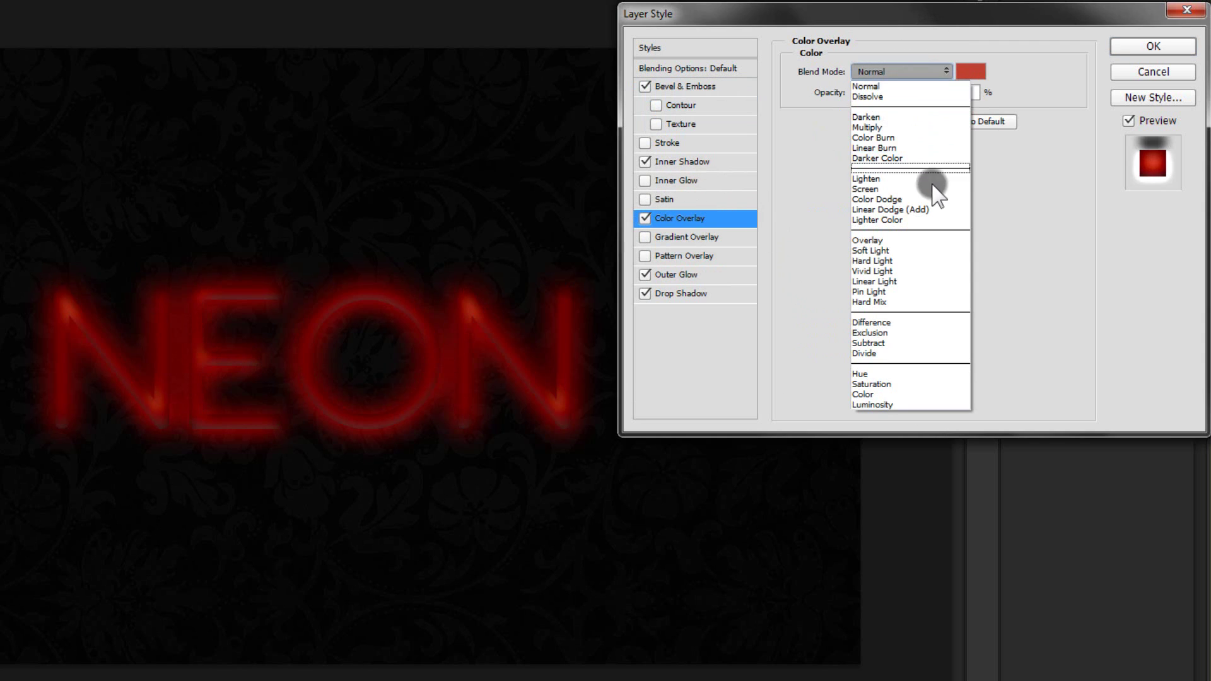
click(922, 209)
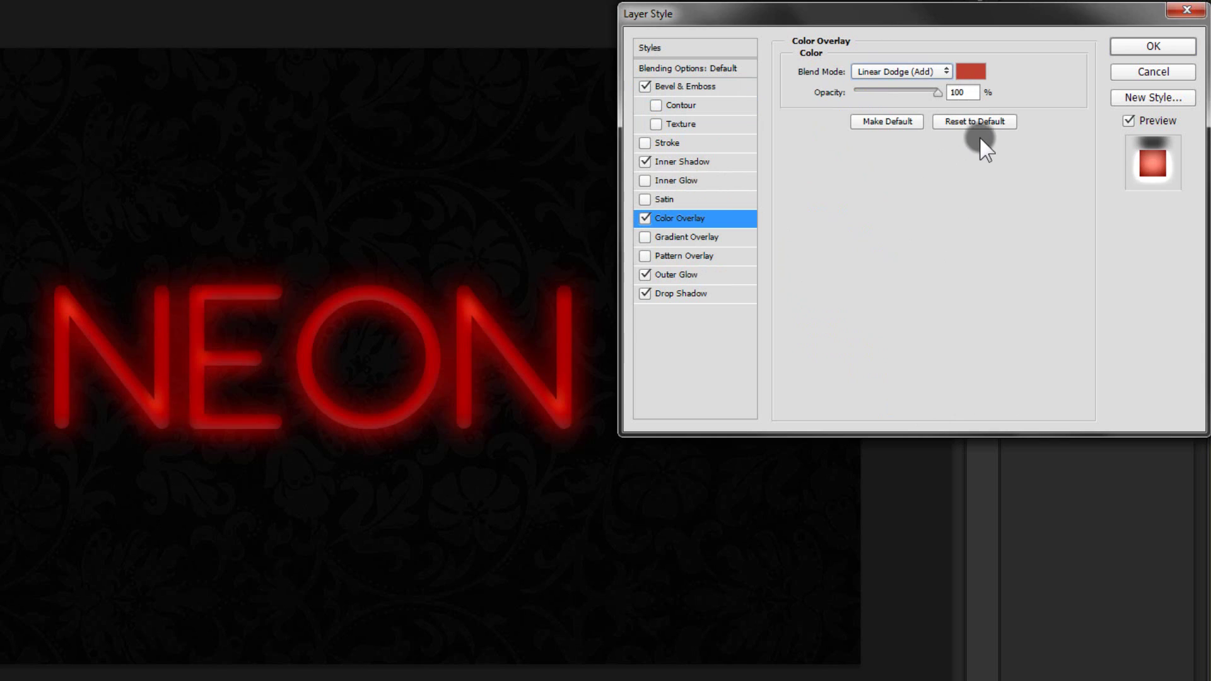
double_click(962, 94)
text(50)
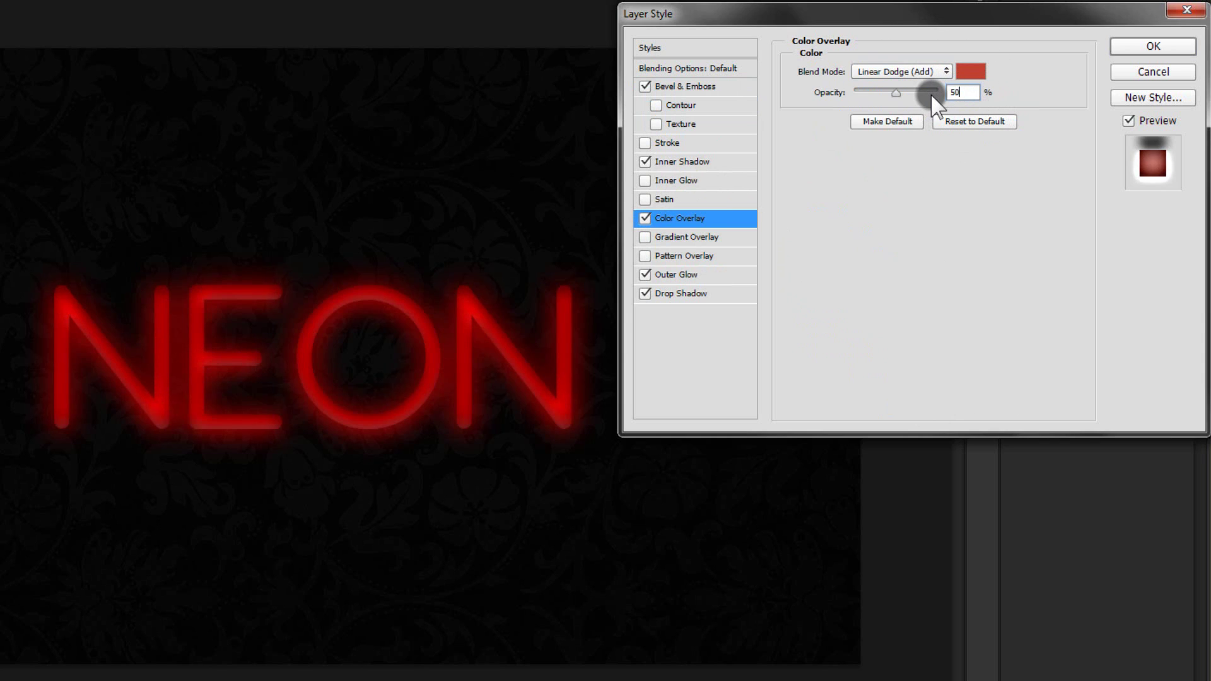
Change the color overlay's colour to bright yellow, e3ea21.
click(970, 71)
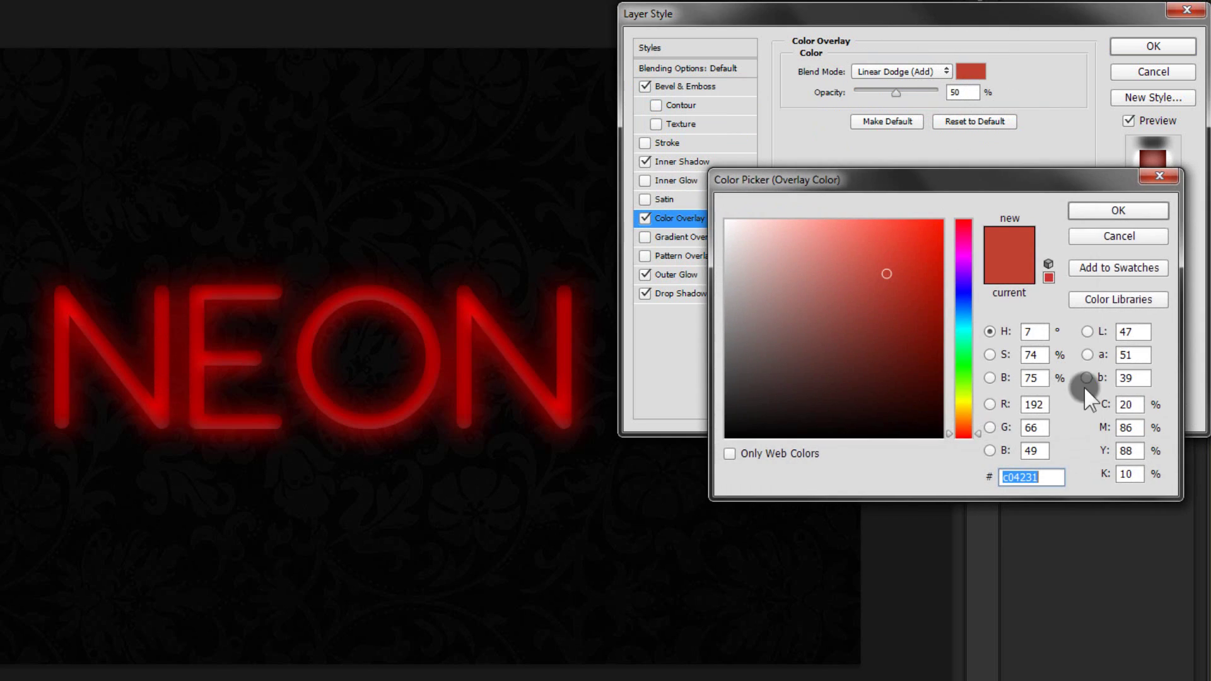
click(965, 400)
click(892, 244)
drag(892, 244, 895, 231)
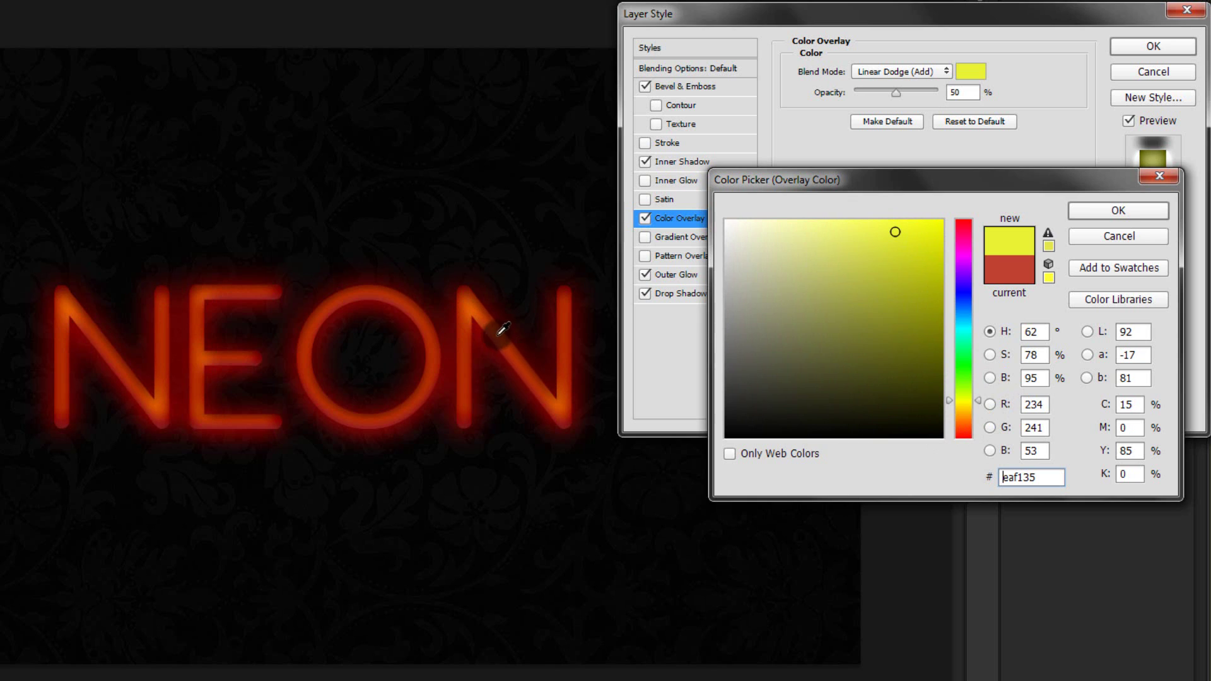
click(899, 240)
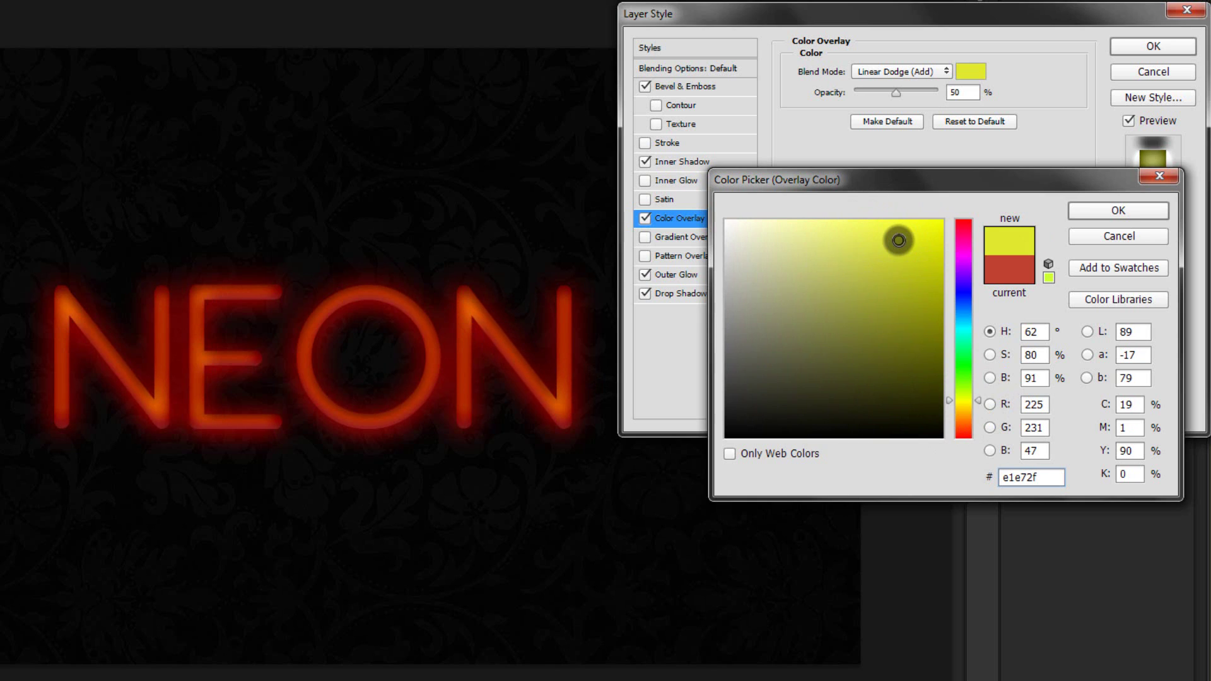
click(903, 239)
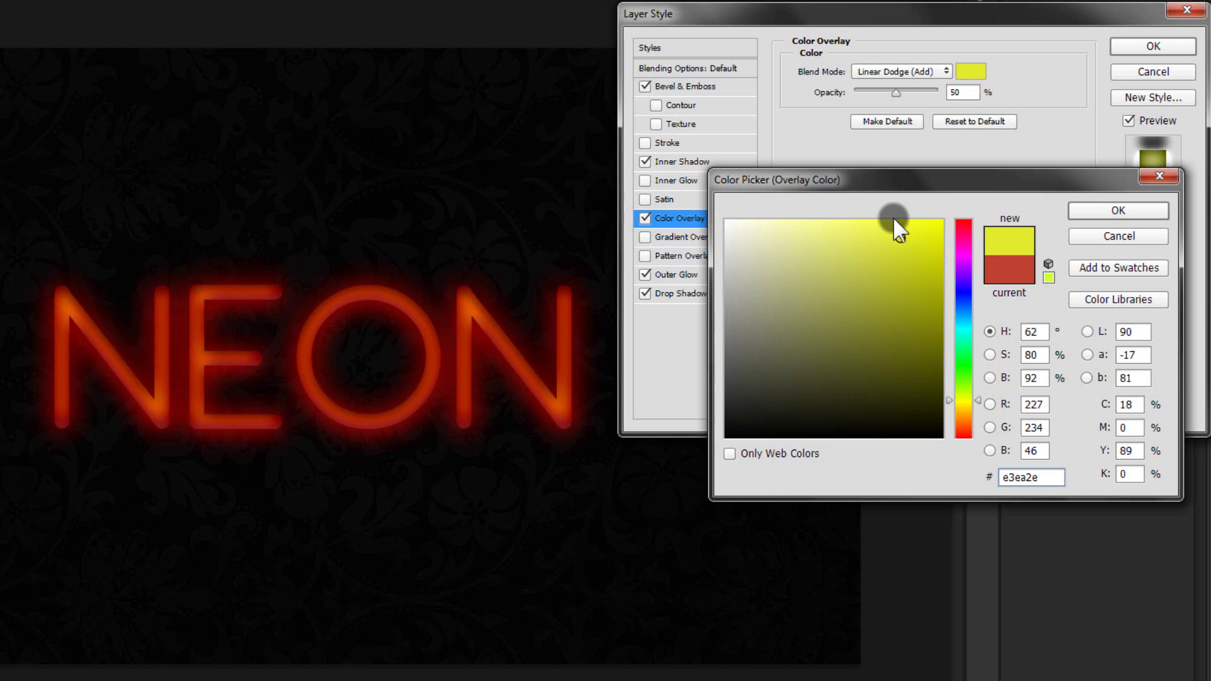
drag(900, 237, 907, 243)
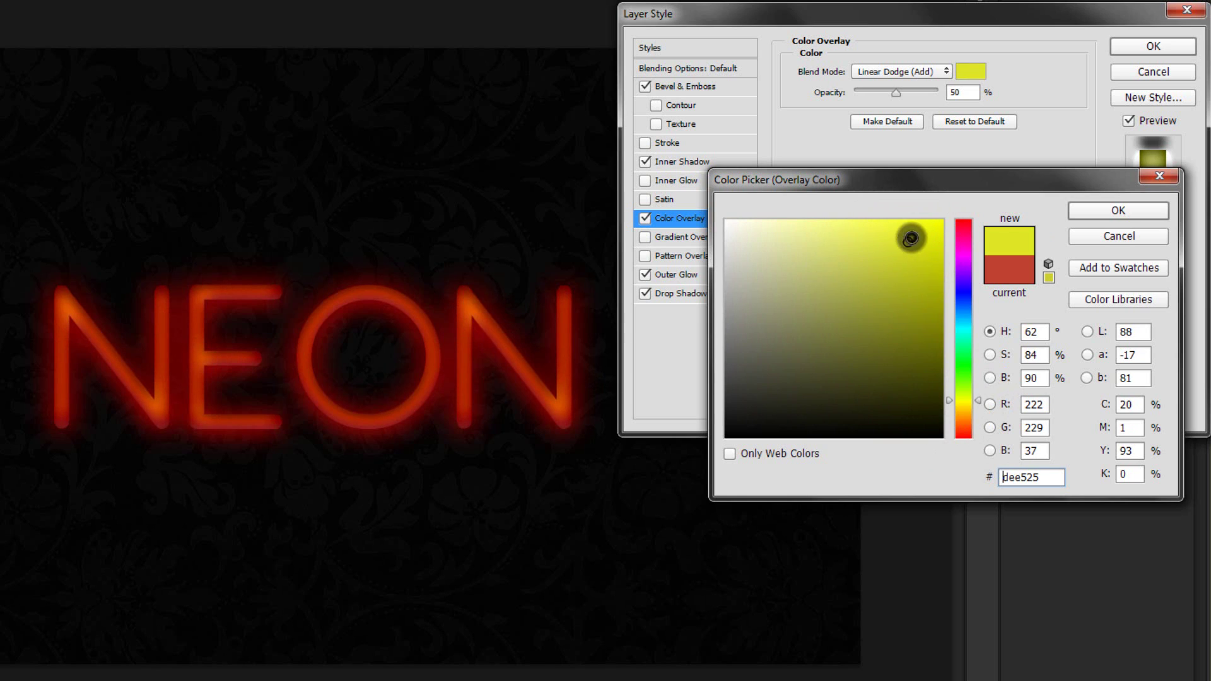
click(911, 238)
mouse_move(910, 239)
mouse_down()
mouse_move(916, 250)
mouse_move(913, 237)
mouse_up()
click(1084, 210)
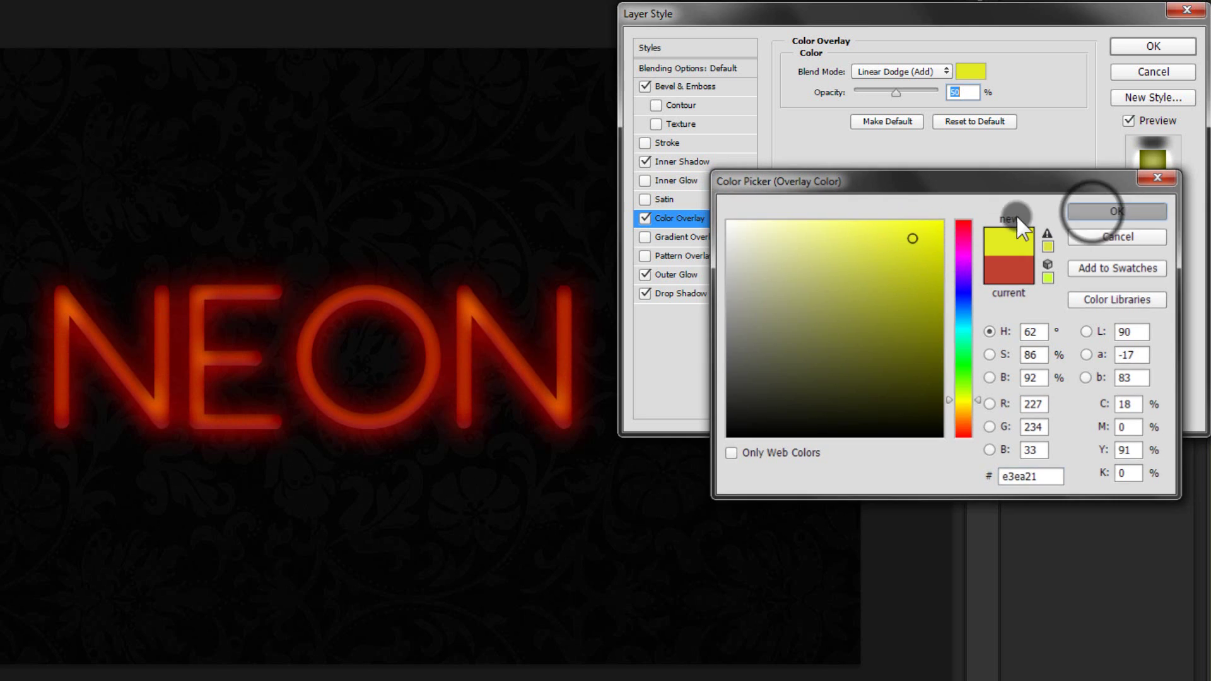
Apply the layer styles to the NEON copy layer and collapse its effects list.
click(1154, 50)
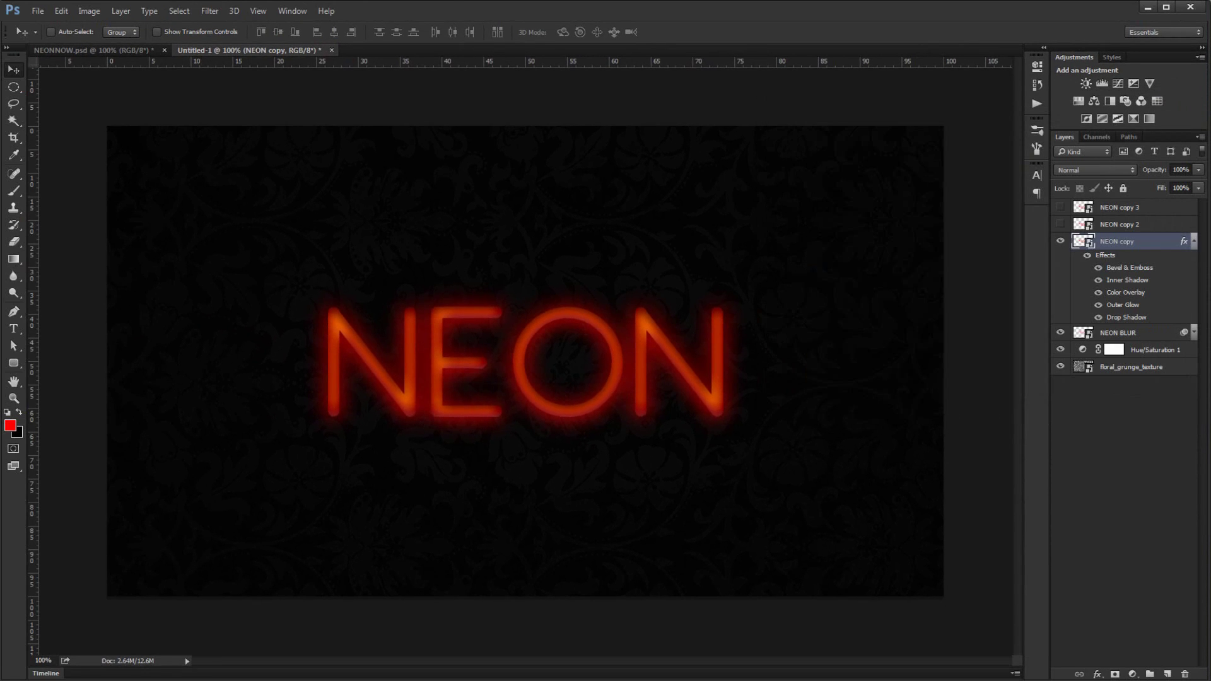
click(1196, 242)
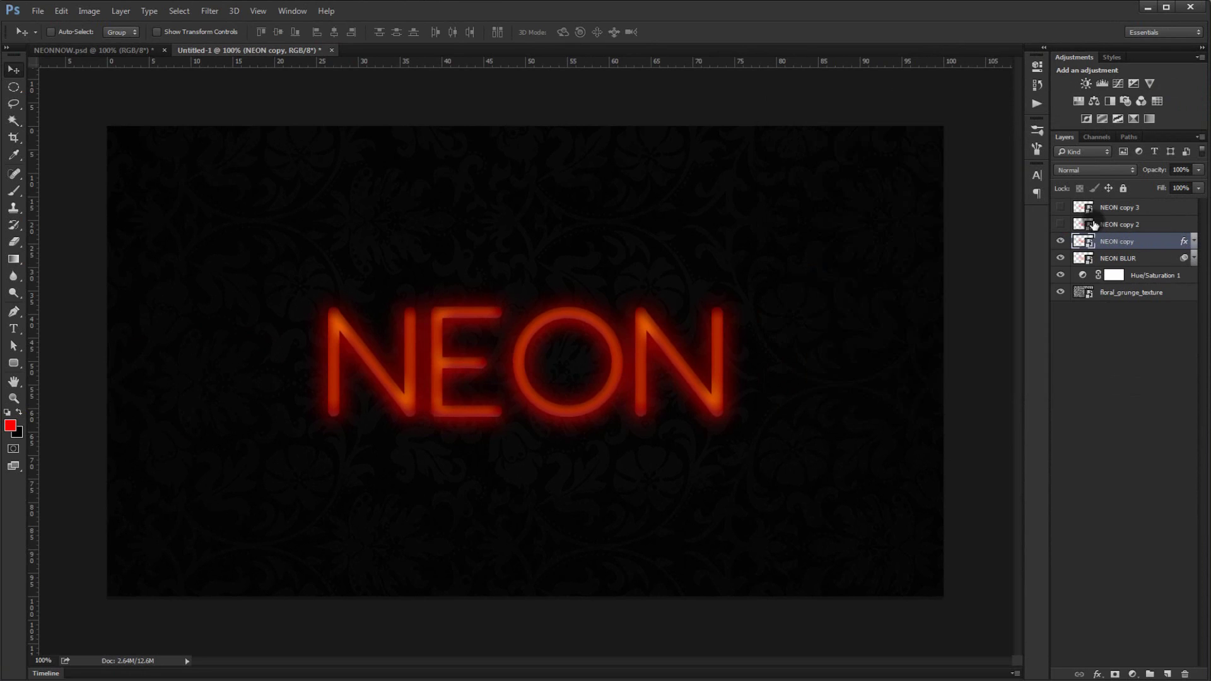
Show the NEON copy 2 layer and set its fill opacity to 0%.
click(1060, 225)
click(1136, 224)
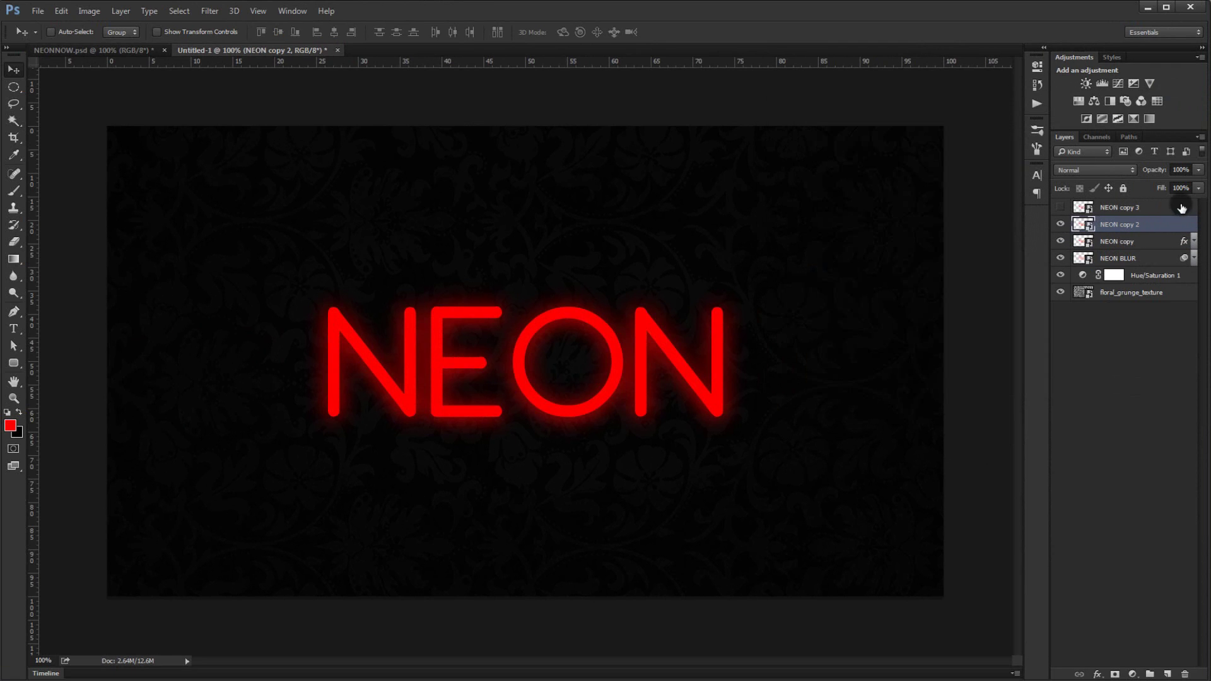
double_click(1184, 222)
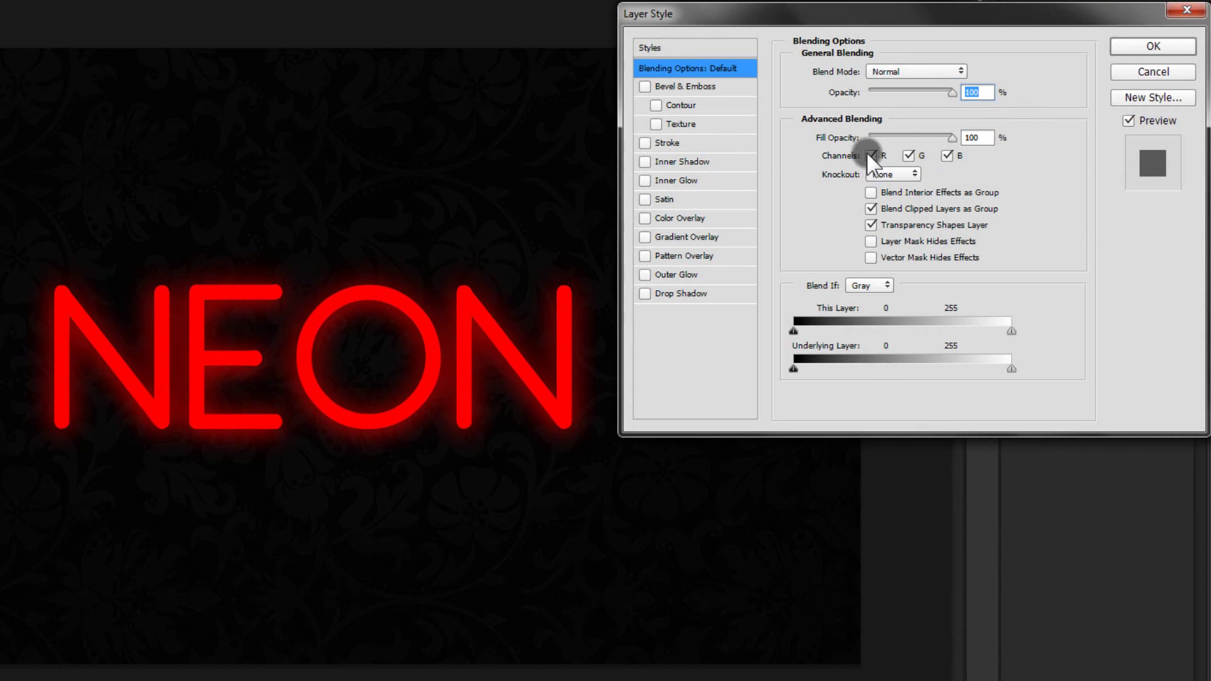
drag(949, 136, 839, 138)
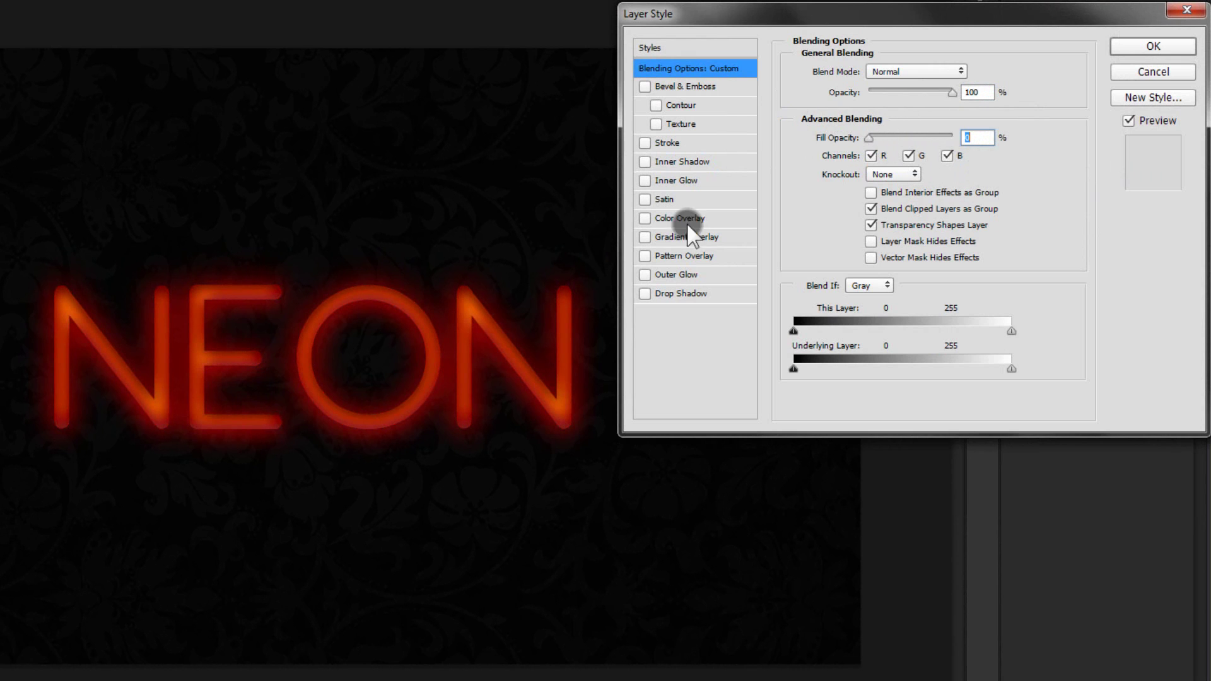
Add a drop shadow to NEON copy 2 with a distance of 19 px and a size of 32 px.
click(689, 294)
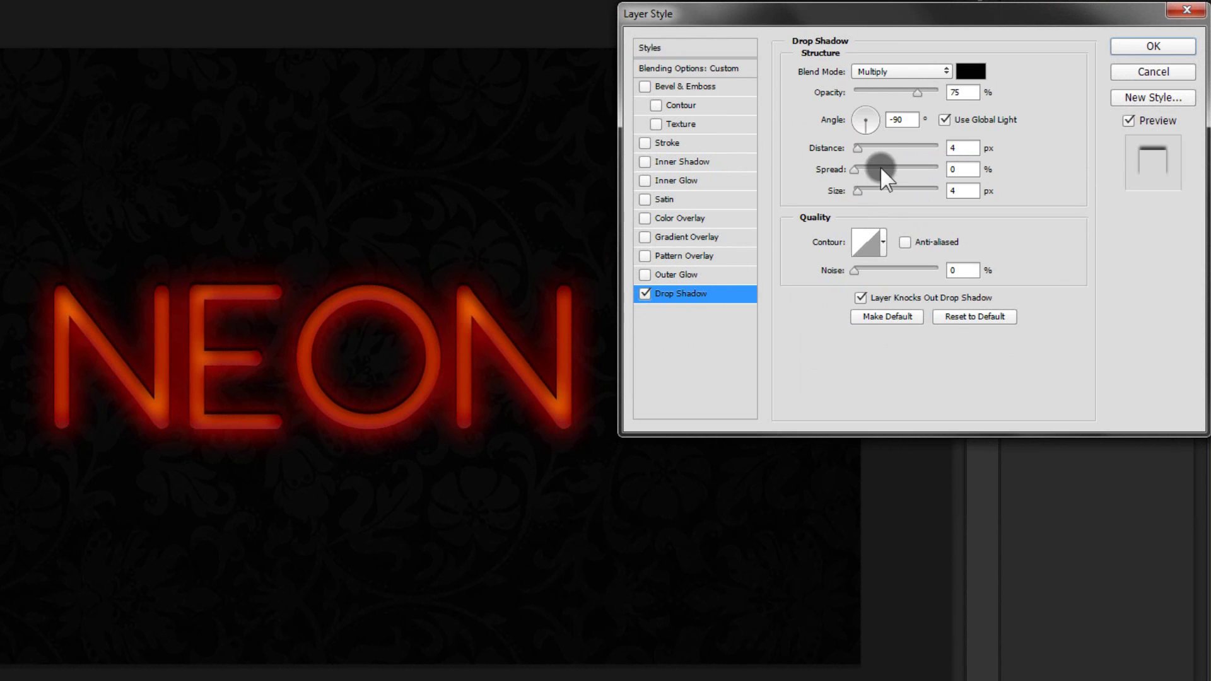
double_click(959, 148)
text(19)
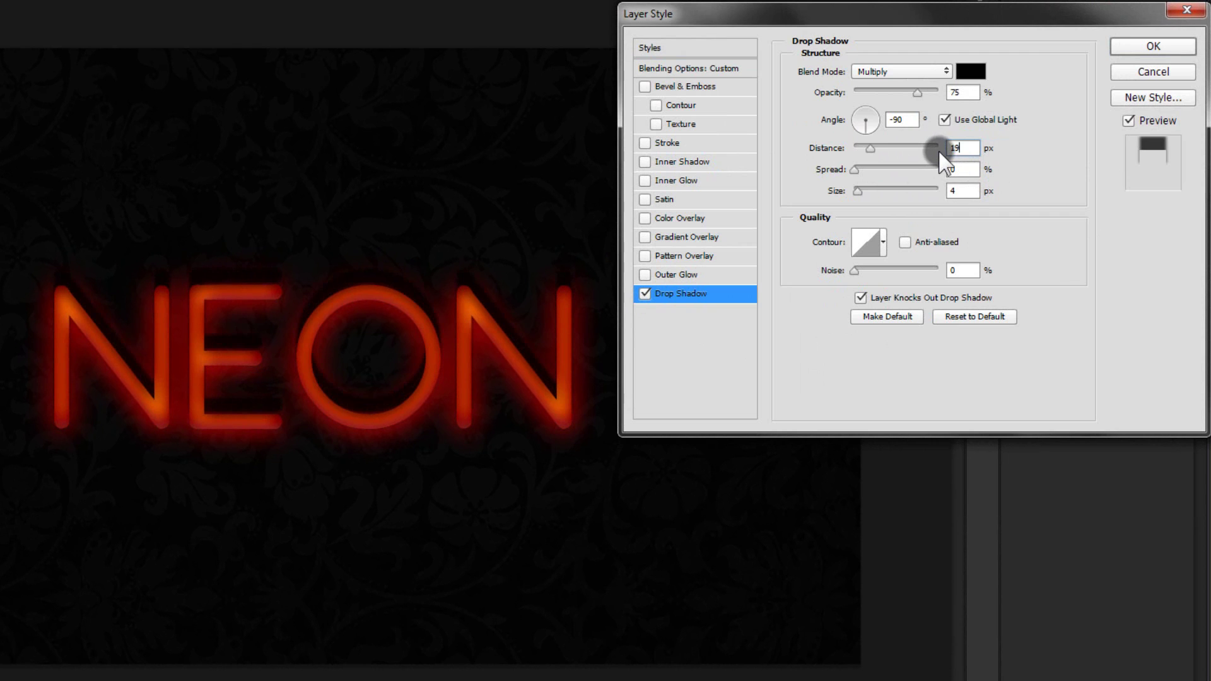
double_click(959, 191)
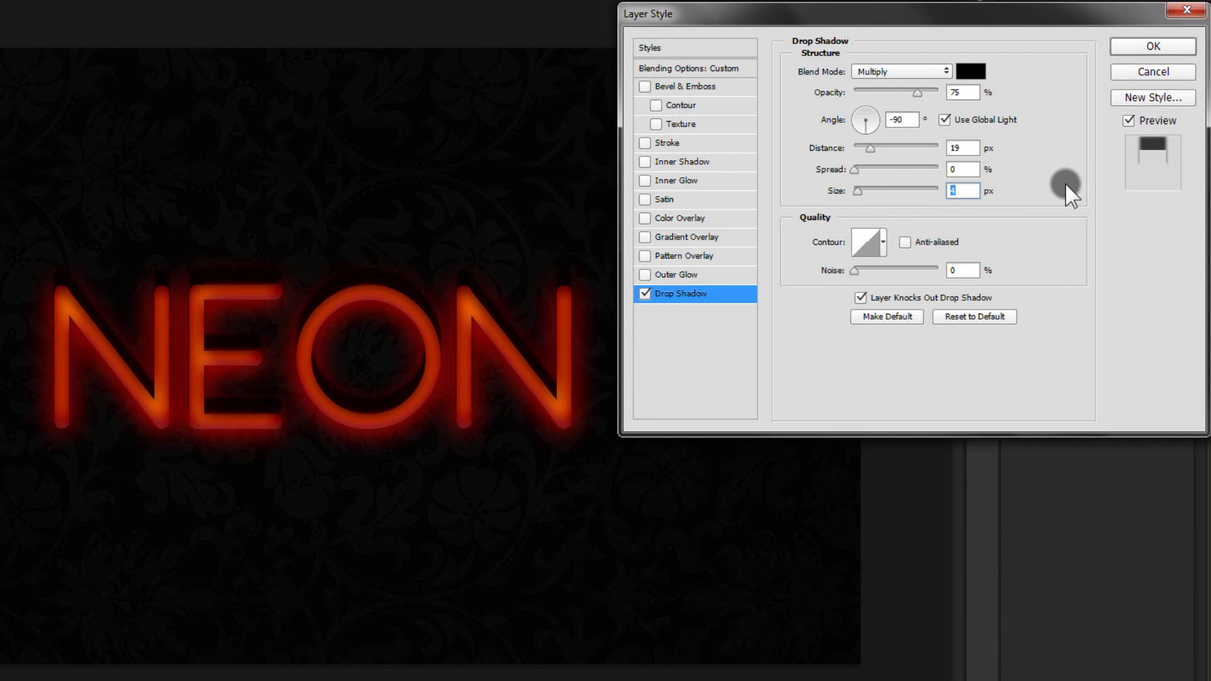
text(32)
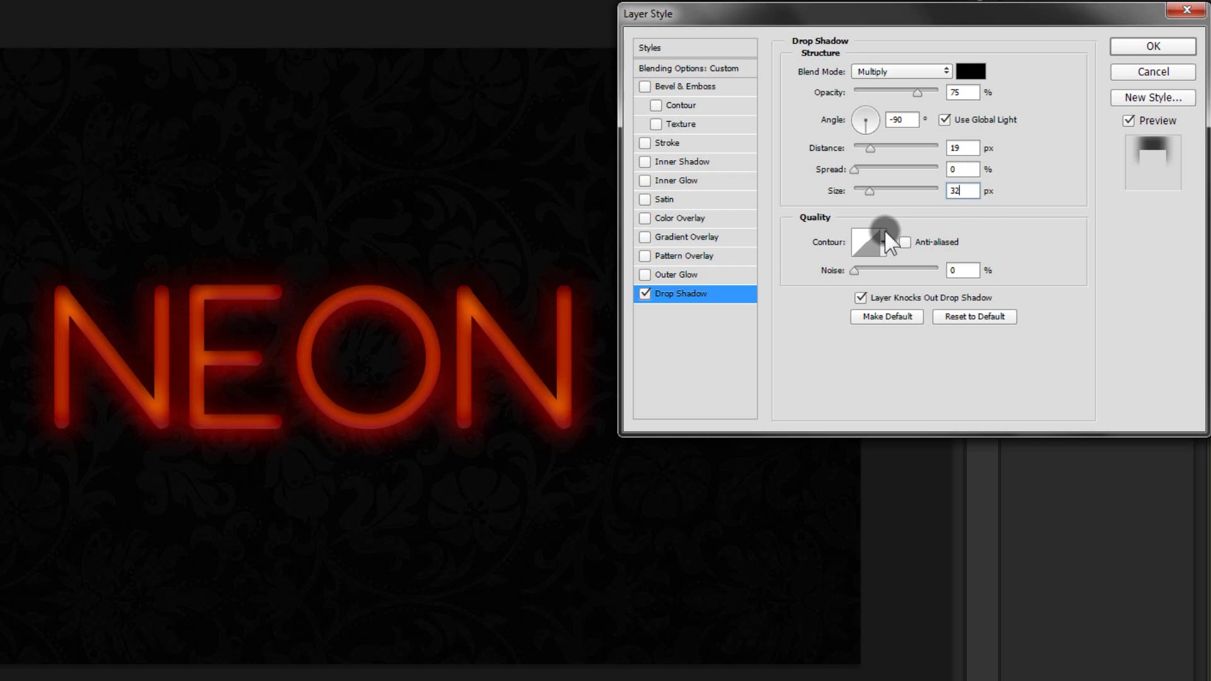
Add a white outer glow to NEON copy 2 with Color Dodge blending and a size of 250 px.
click(667, 275)
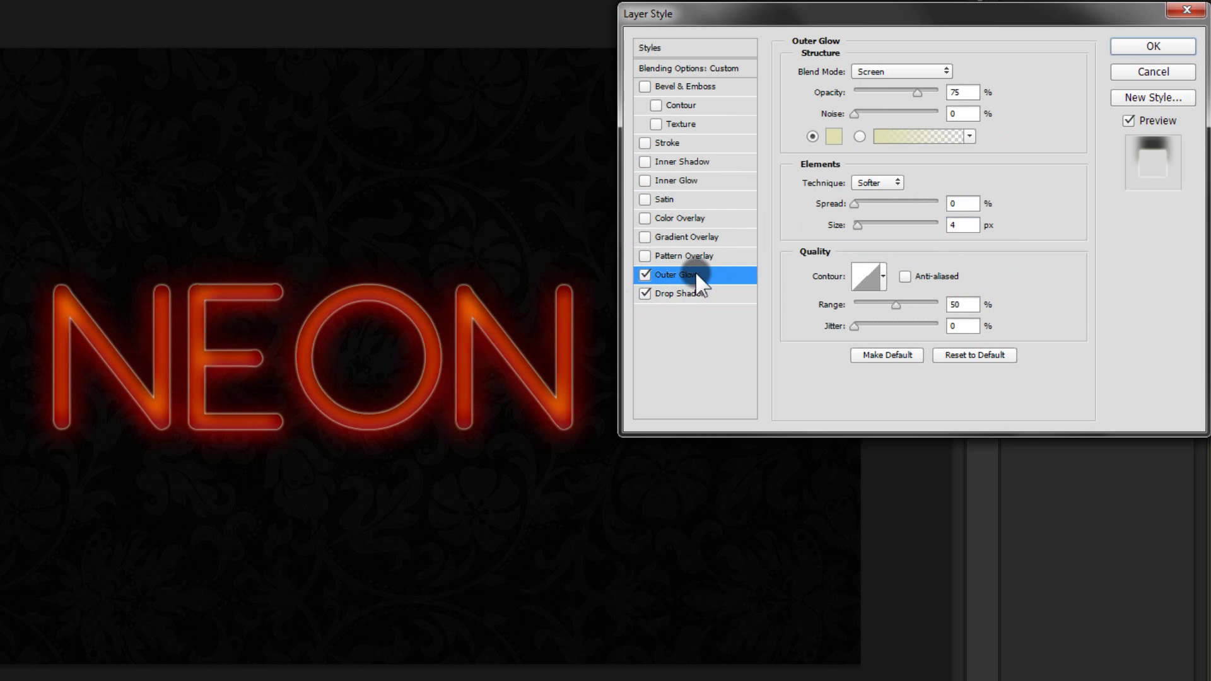
click(837, 136)
drag(777, 254, 725, 220)
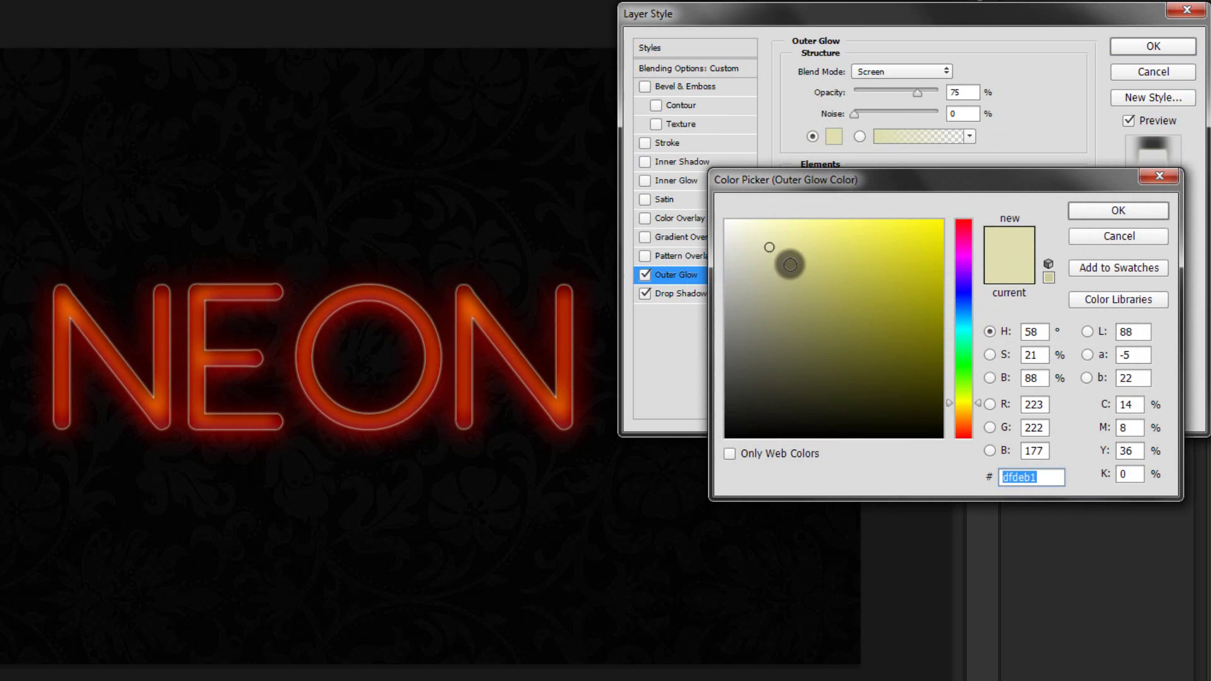
click(1115, 211)
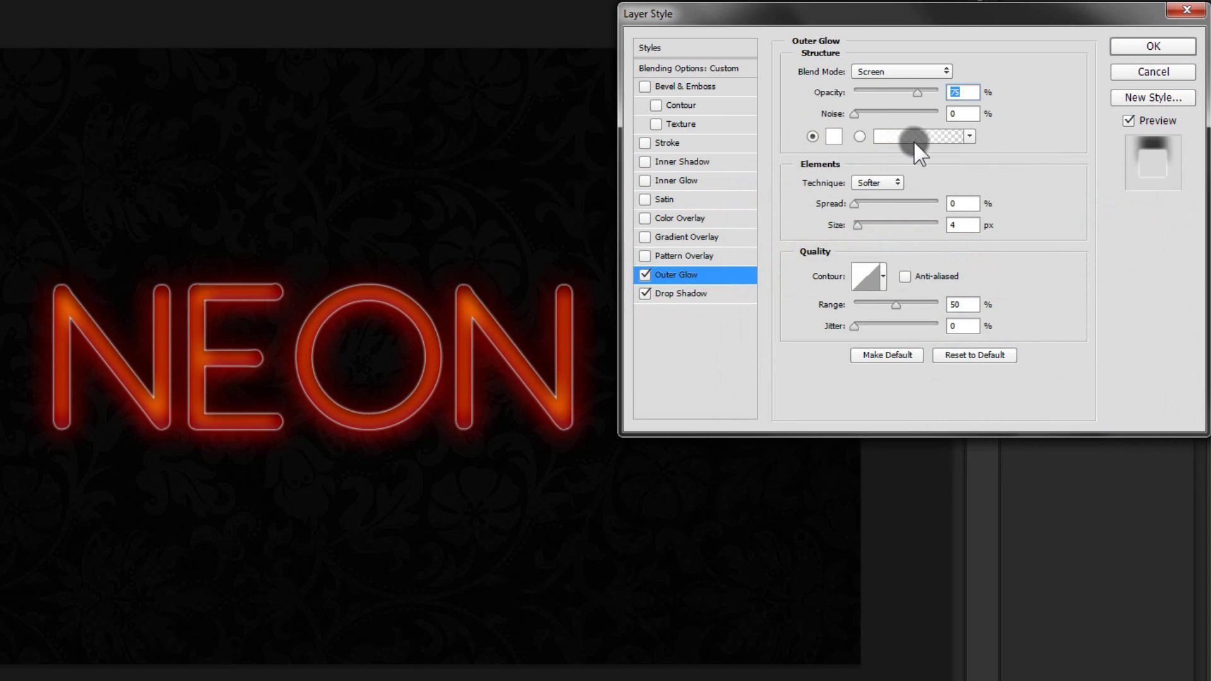
click(887, 71)
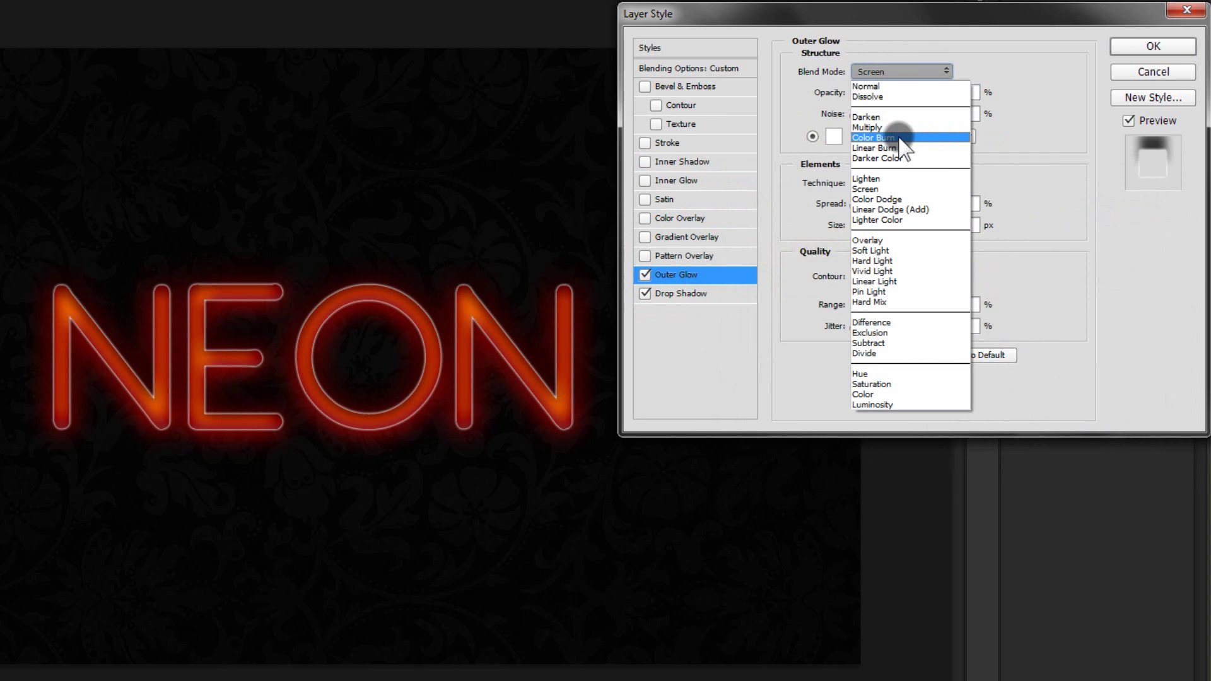
click(910, 199)
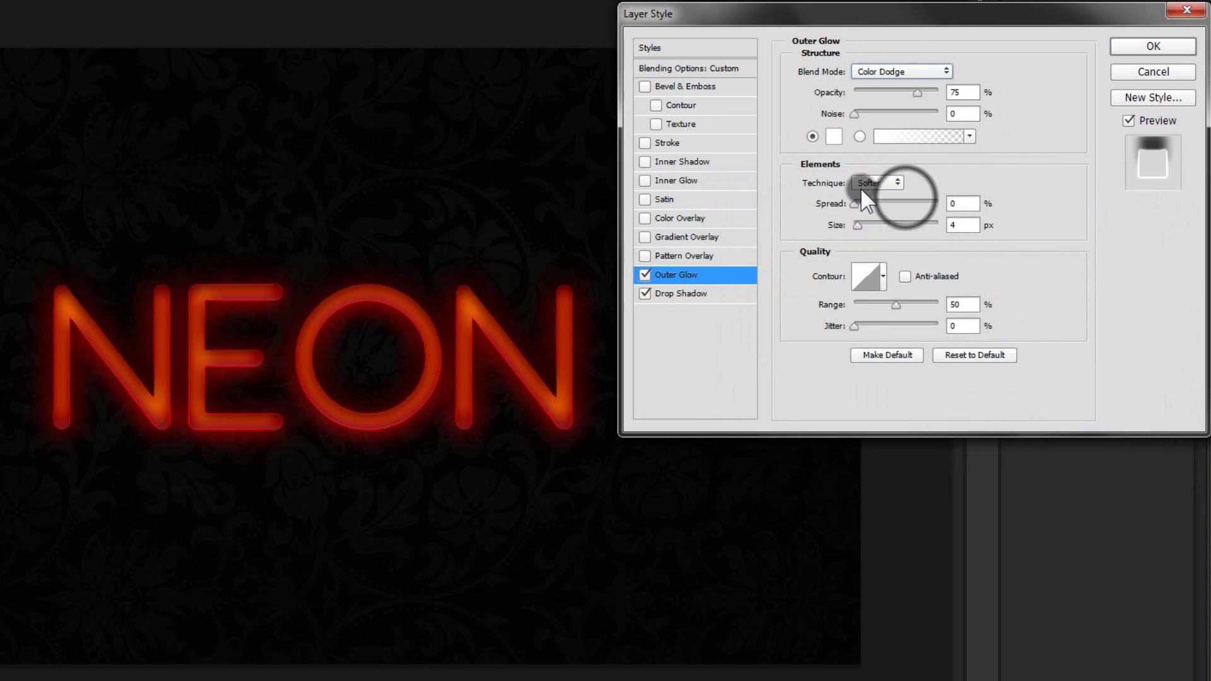
drag(857, 224, 993, 226)
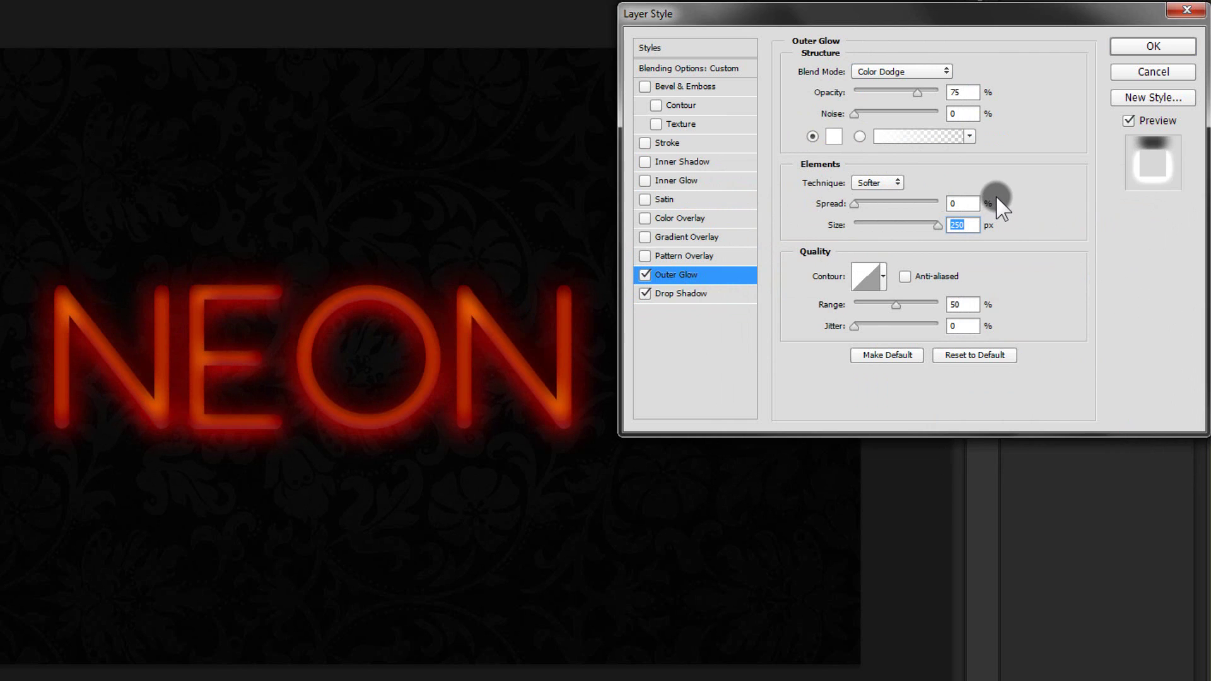
Add a color overlay to NEON copy 2 with 12% opacity and Linear Dodge (Add) blending.
click(645, 217)
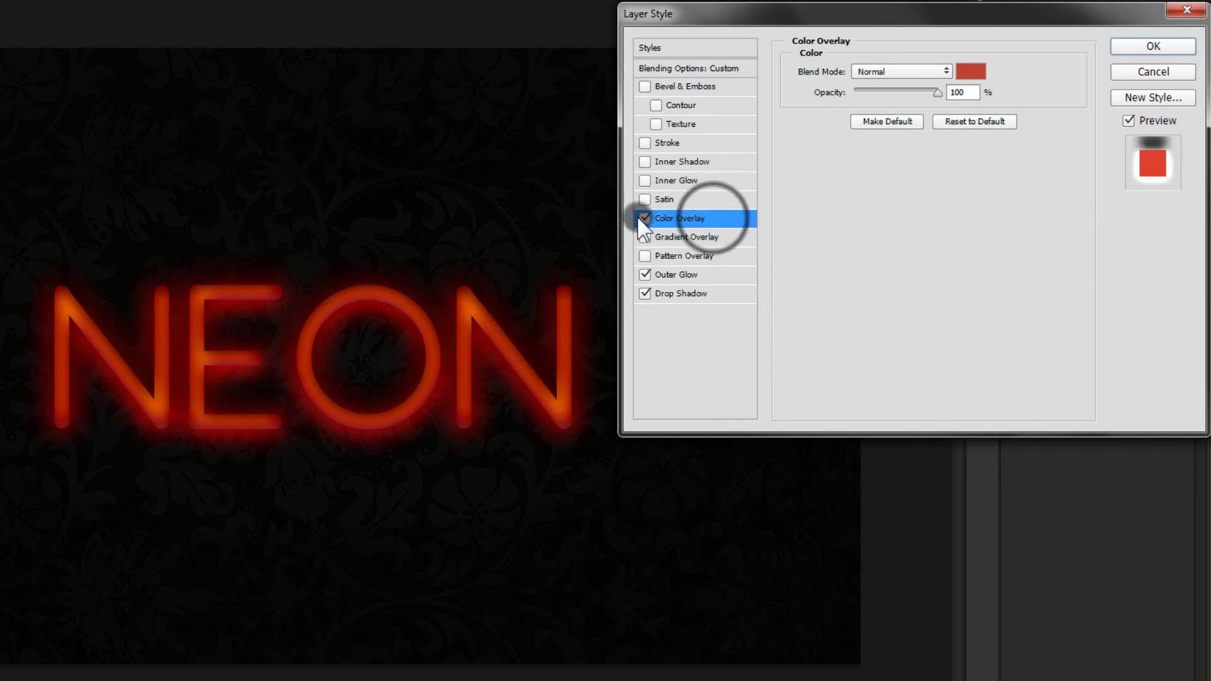
click(938, 91)
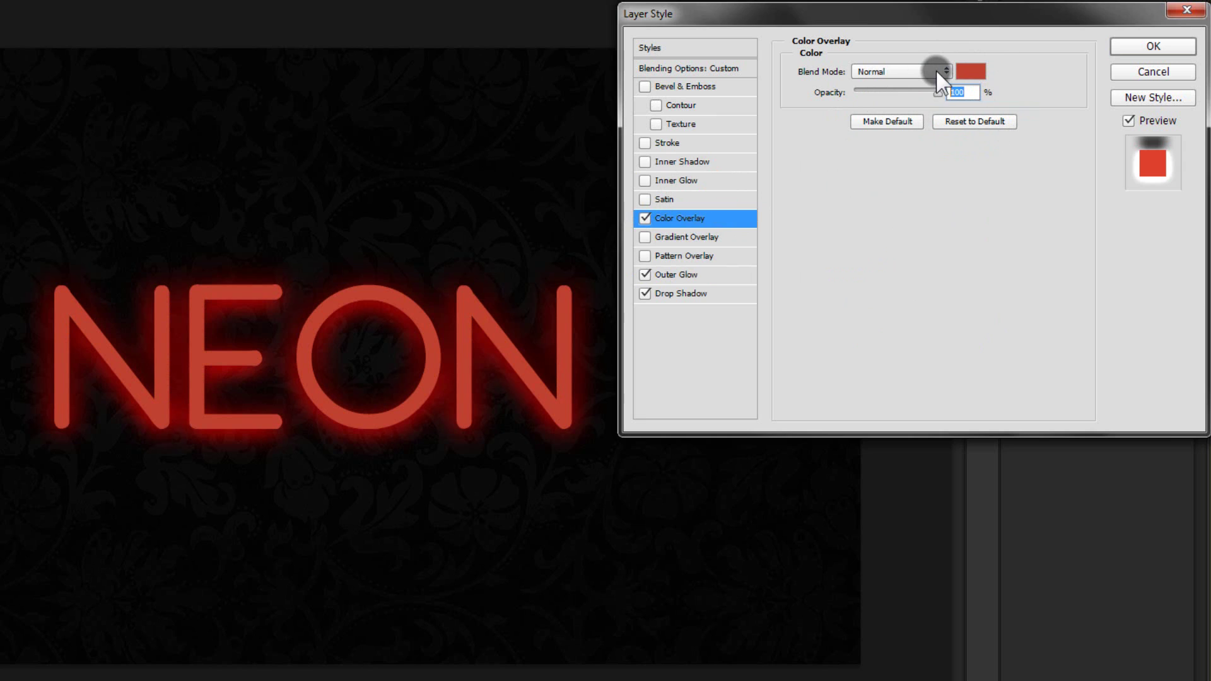
text(12)
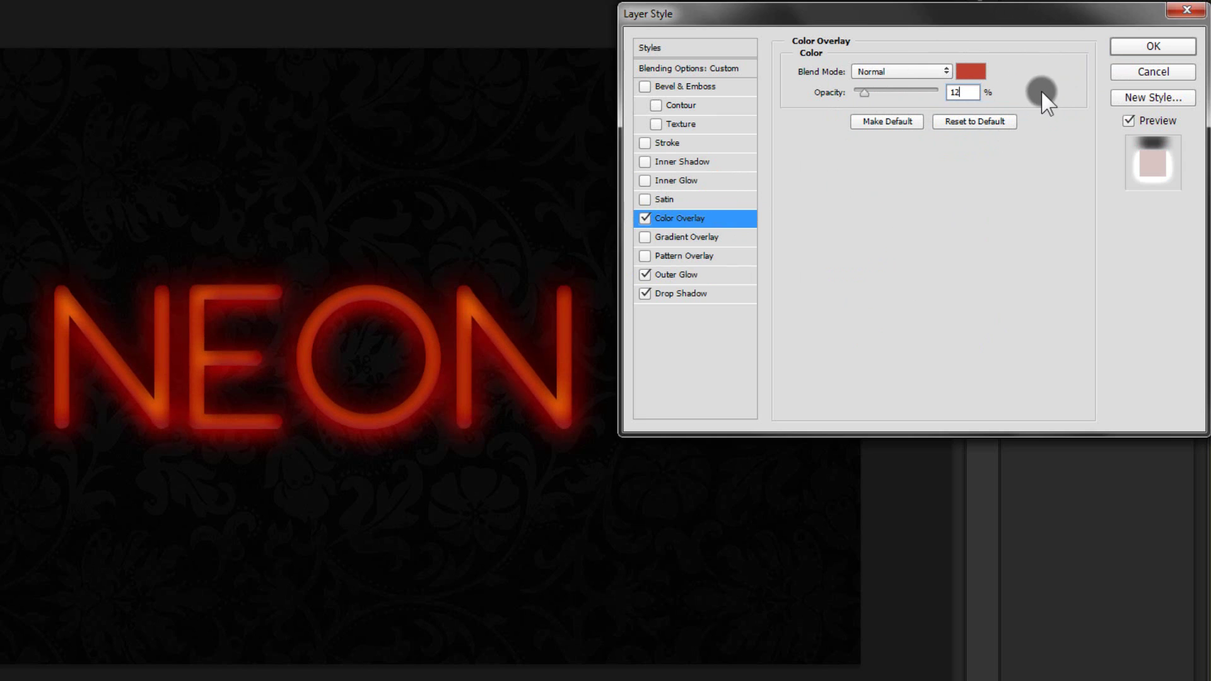
click(911, 70)
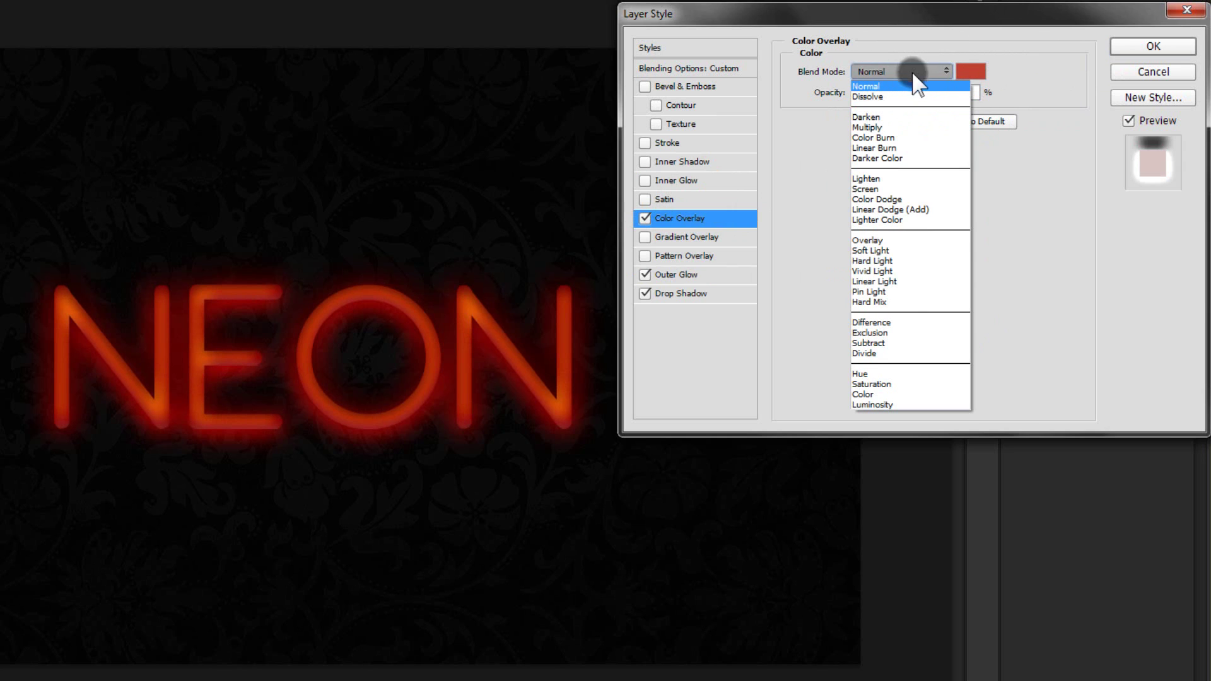
click(908, 209)
Change the color overlay's colour to bright orange, ff8b1a.
click(971, 71)
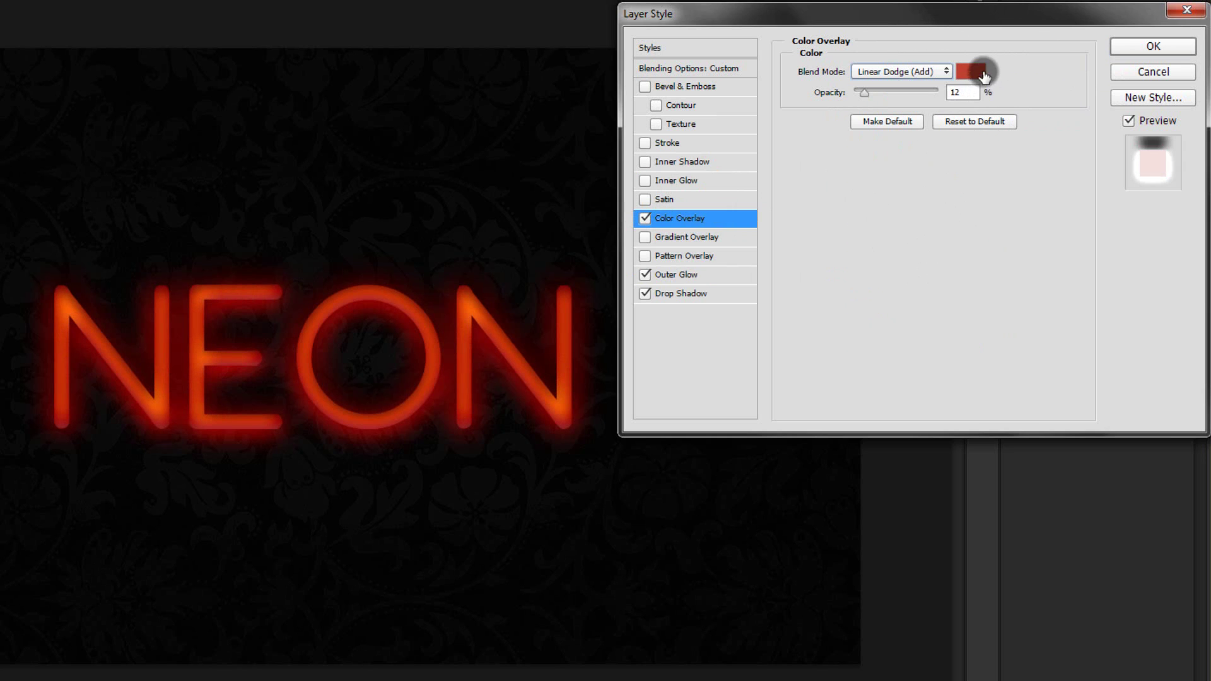
click(971, 425)
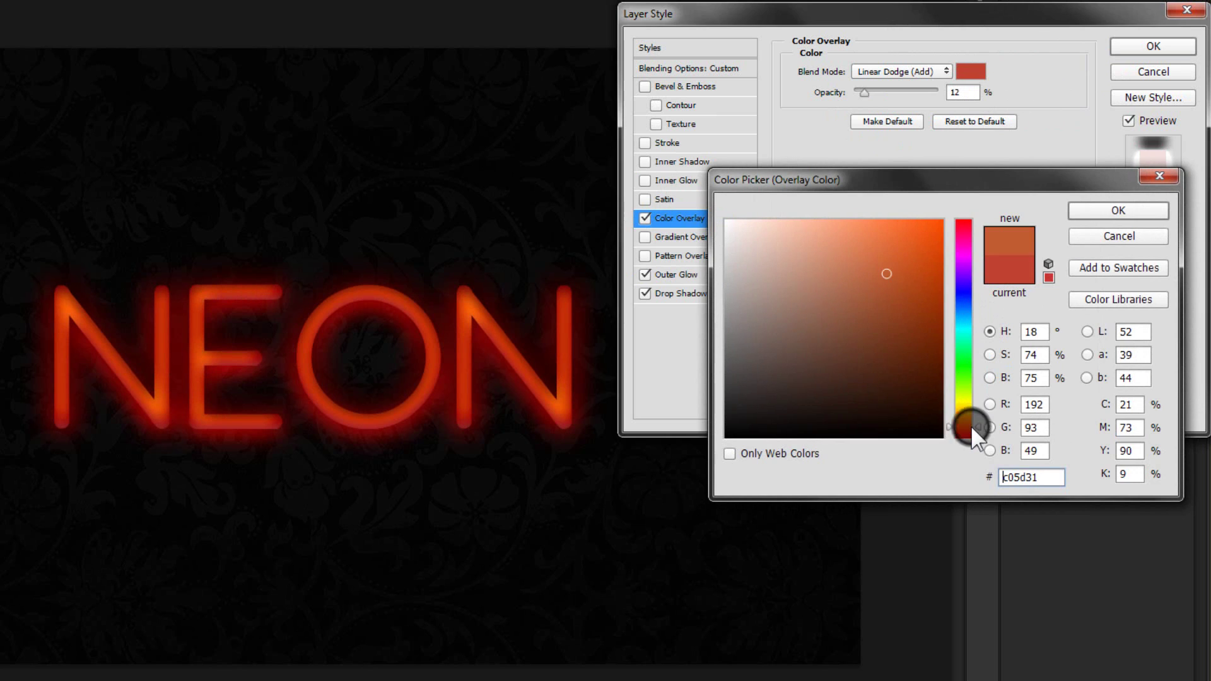
mouse_move(932, 246)
mouse_down()
mouse_move(936, 203)
mouse_move(910, 227)
mouse_move(917, 244)
mouse_move(920, 221)
mouse_up()
click(975, 419)
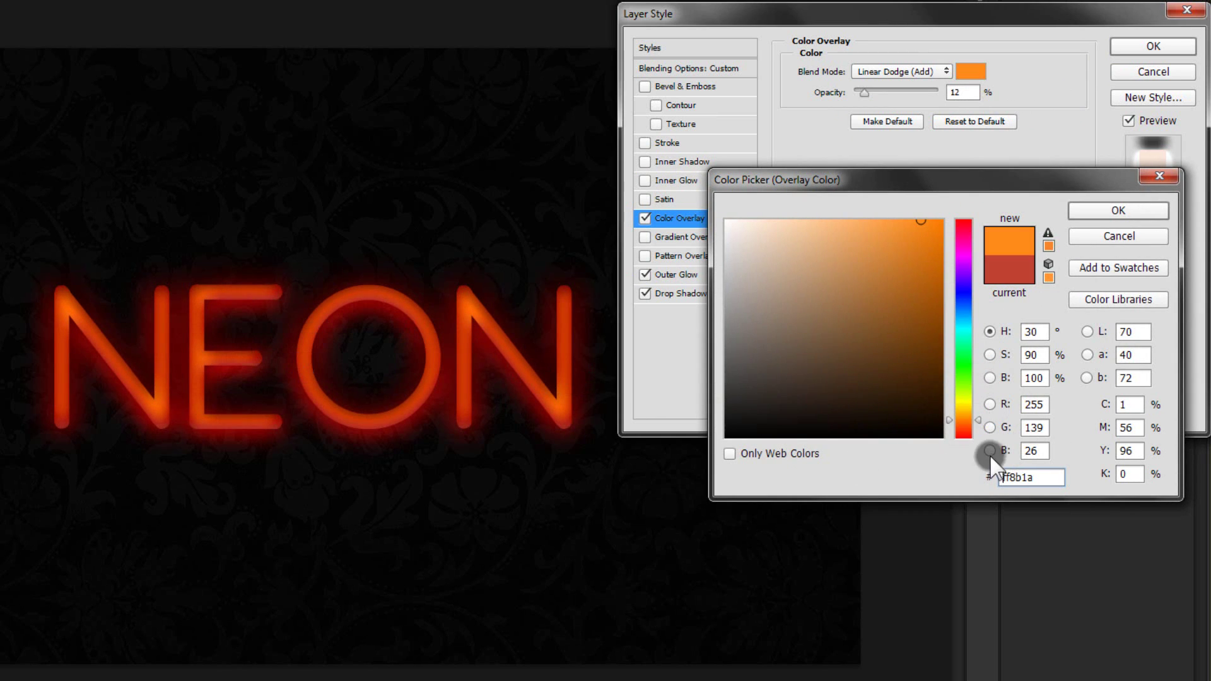
click(1101, 214)
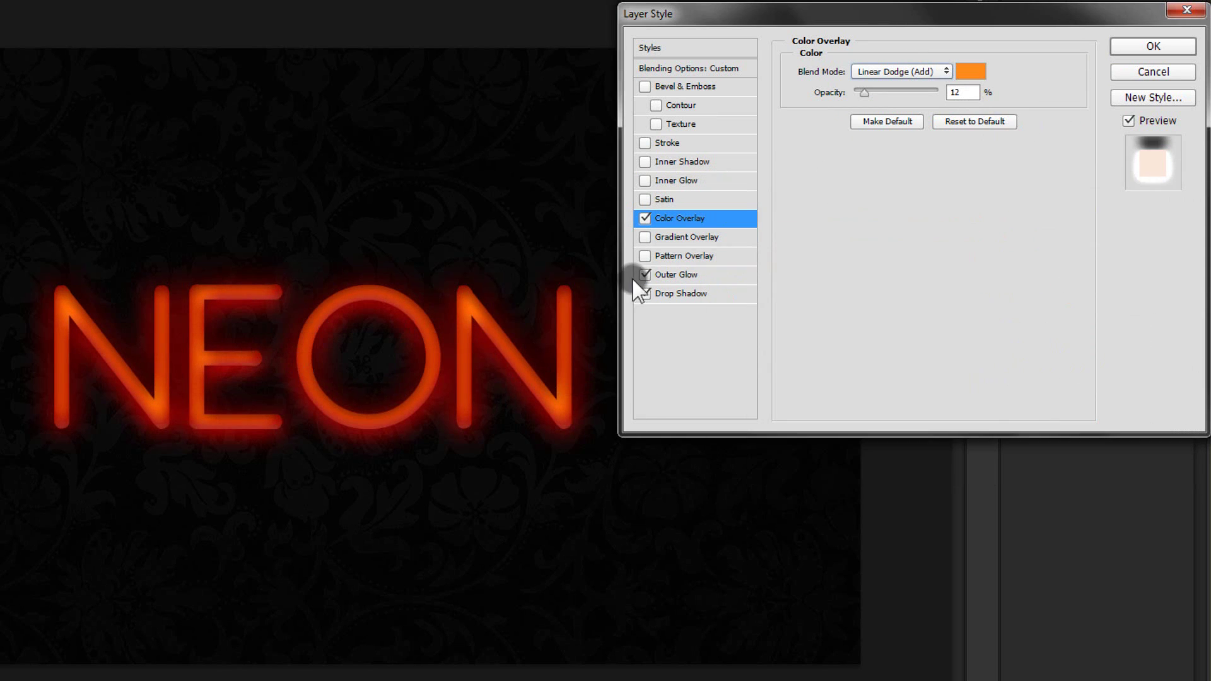
Compare the text with the color overlay off and on, and apply the styles to NEON copy 2 with the overlay enabled.
click(644, 218)
click(644, 218)
click(645, 218)
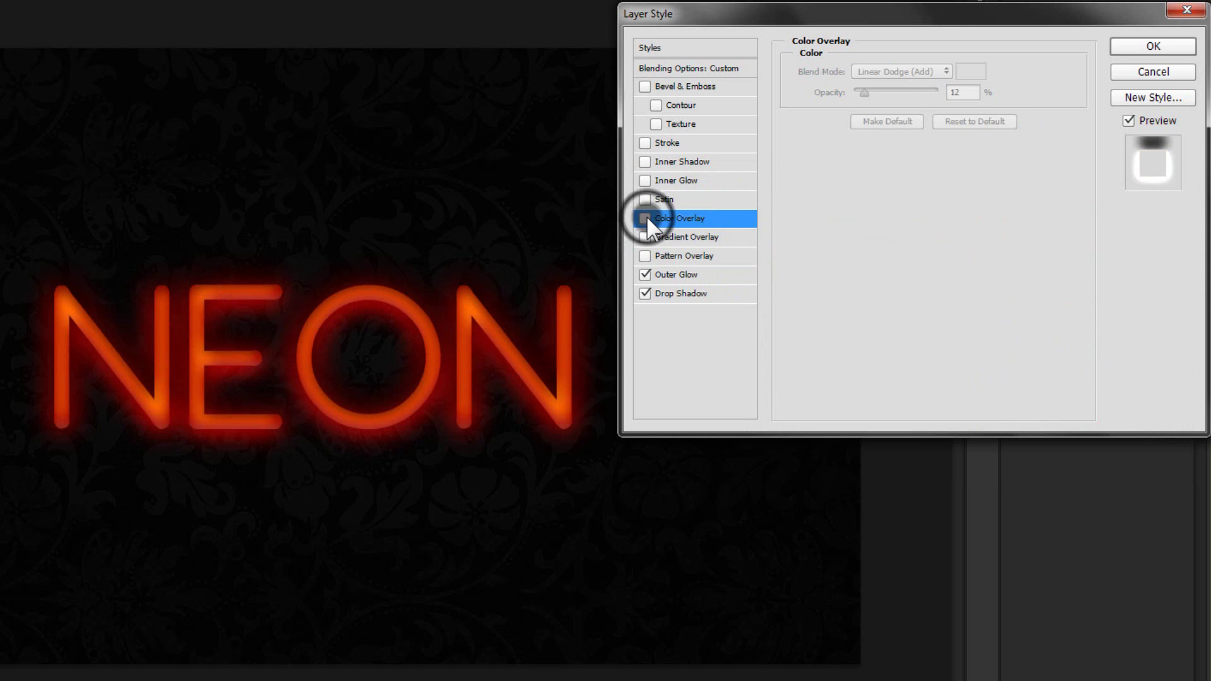
click(644, 218)
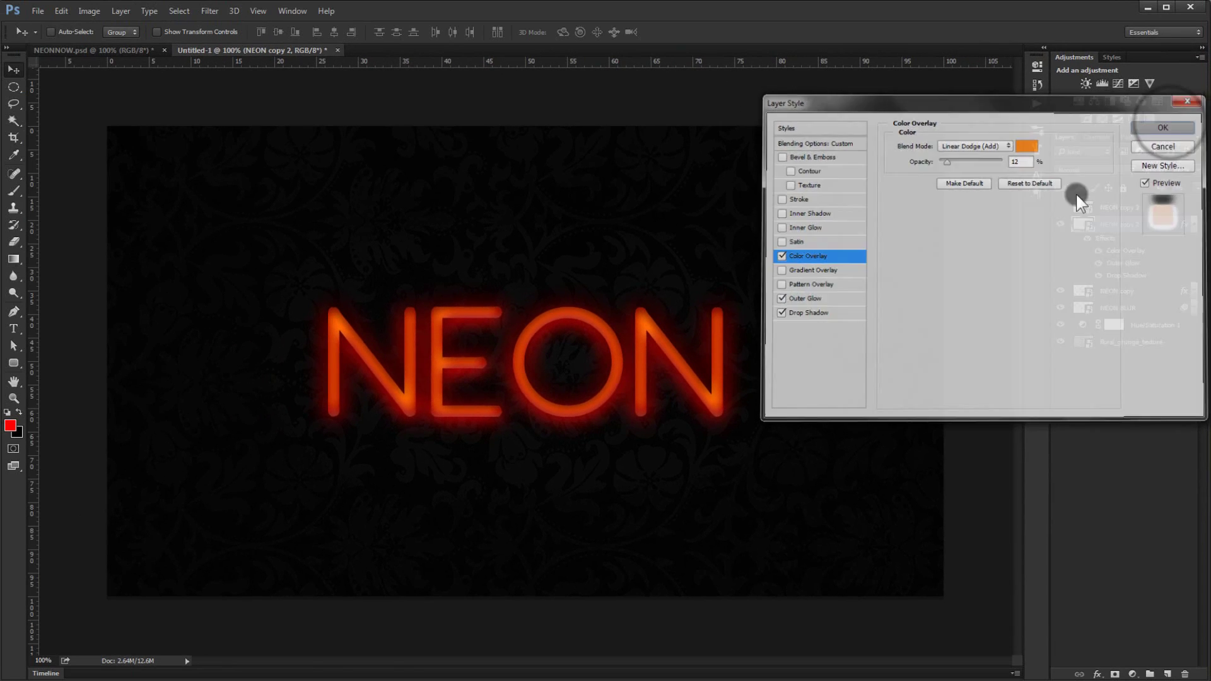
key(Return)
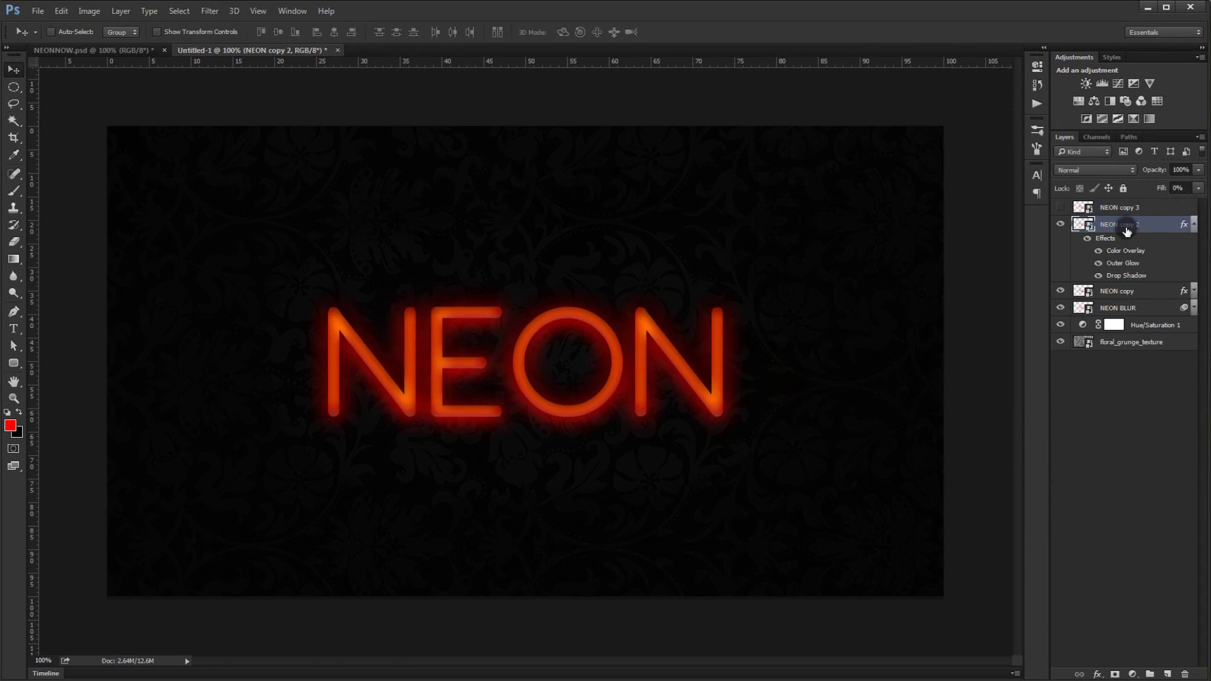
click(1194, 225)
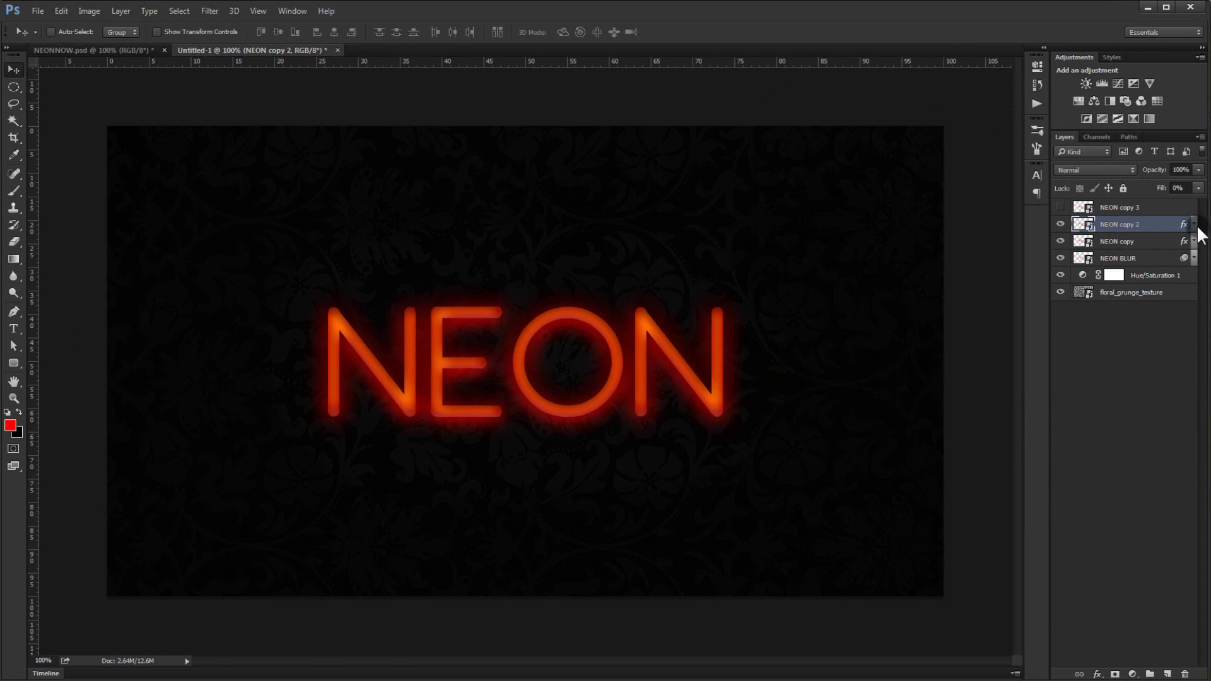
Show the NEON copy 3 layer and rename it NEON BLUR 2.
click(1135, 207)
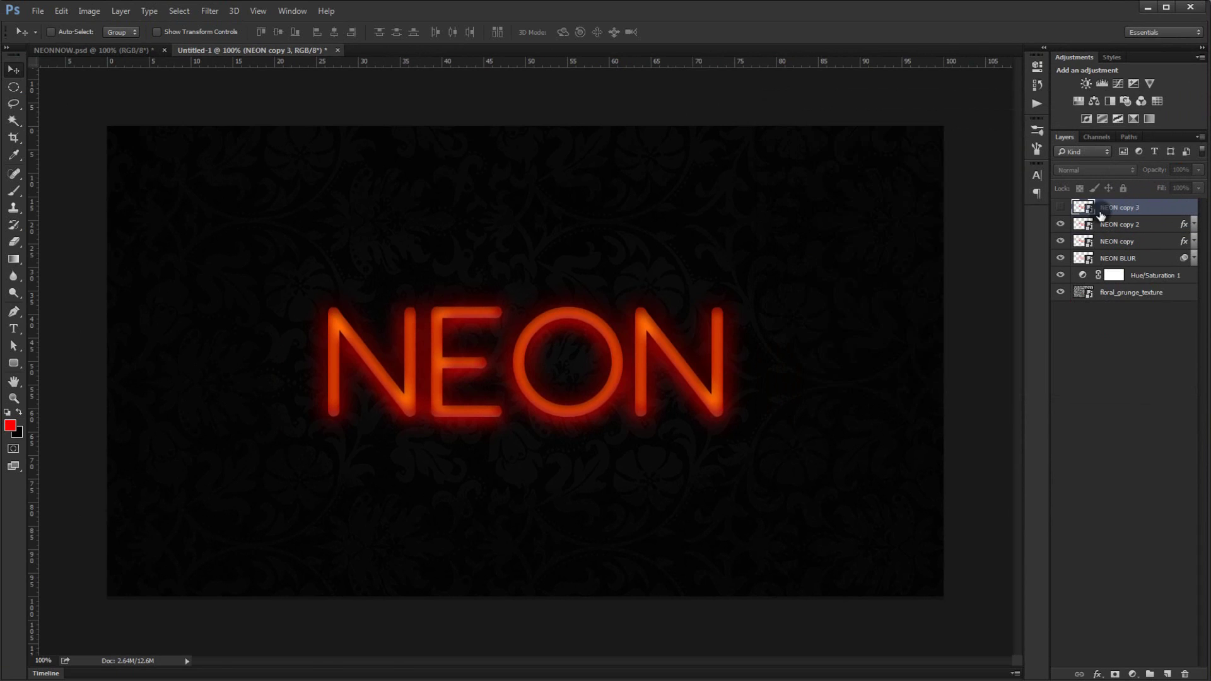
click(1060, 207)
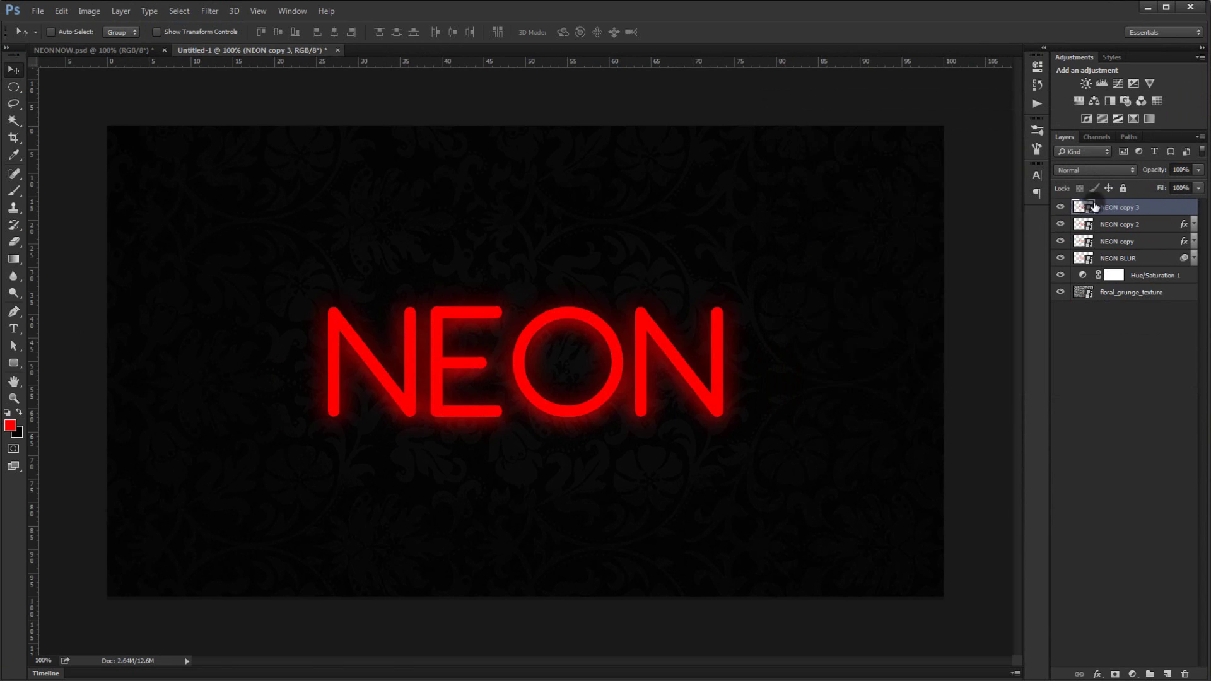
double_click(1128, 206)
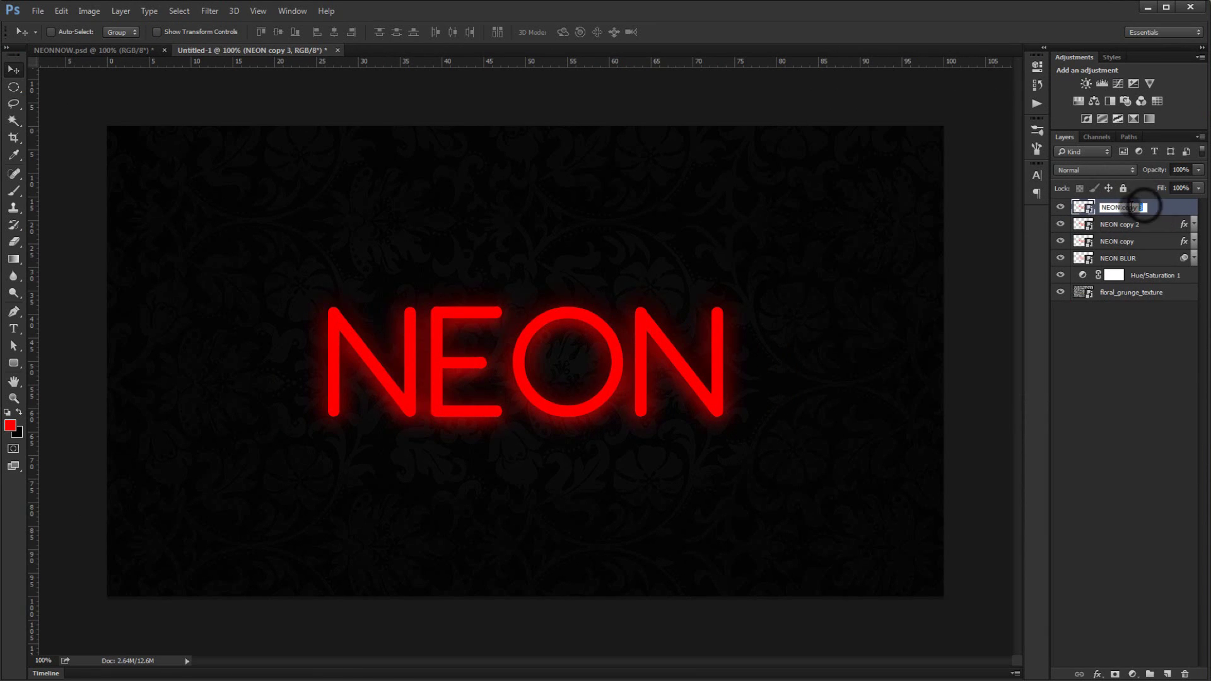
drag(1142, 208, 1123, 207)
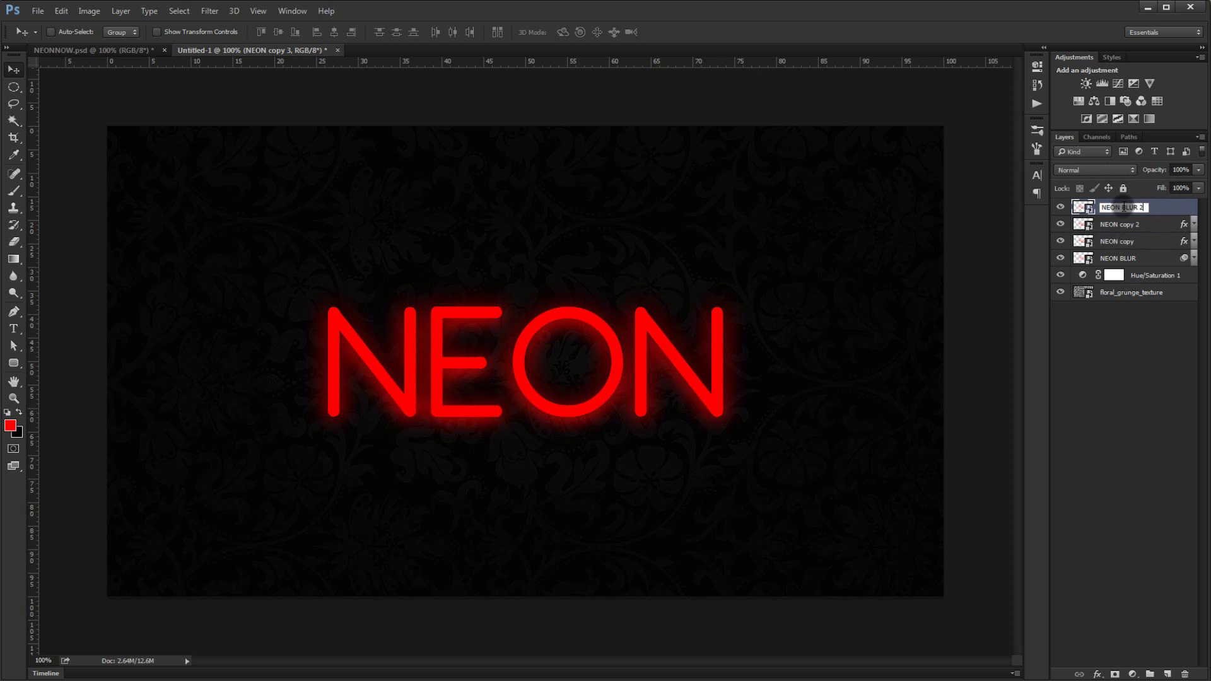
key(Return)
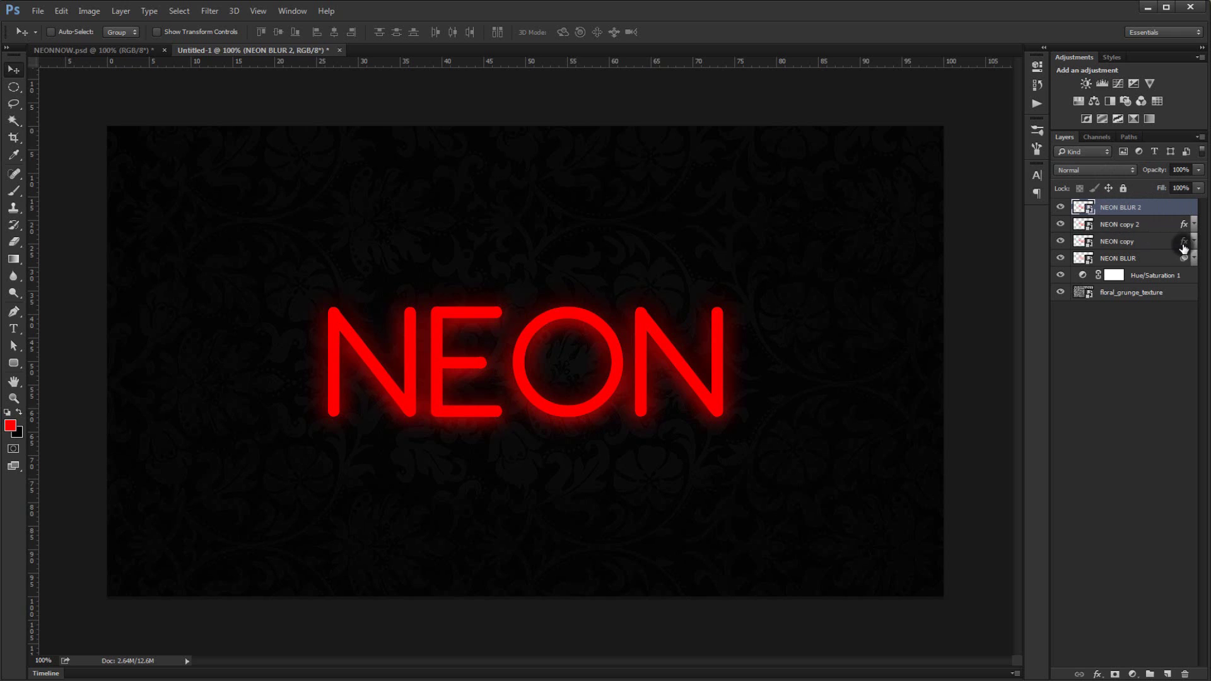
Apply a Gaussian Blur with an 80-pixel radius to the NEON BLUR 2 layer.
click(213, 6)
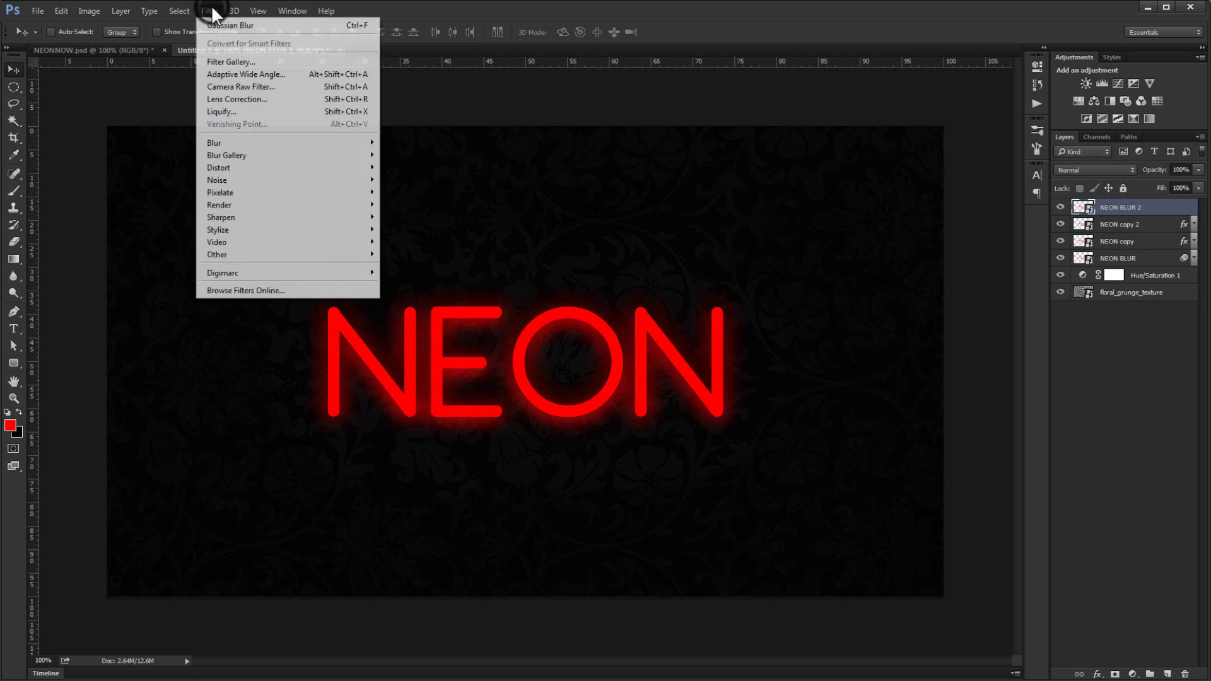
mouse_move(274, 146)
click(426, 192)
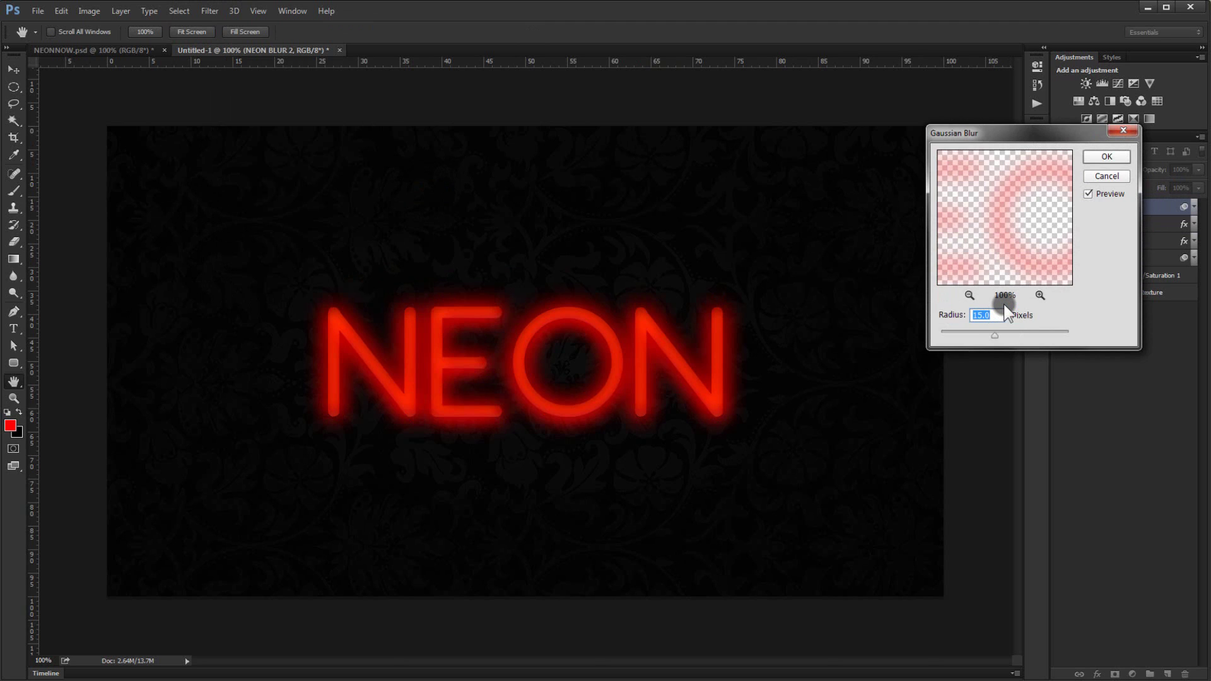
text(80)
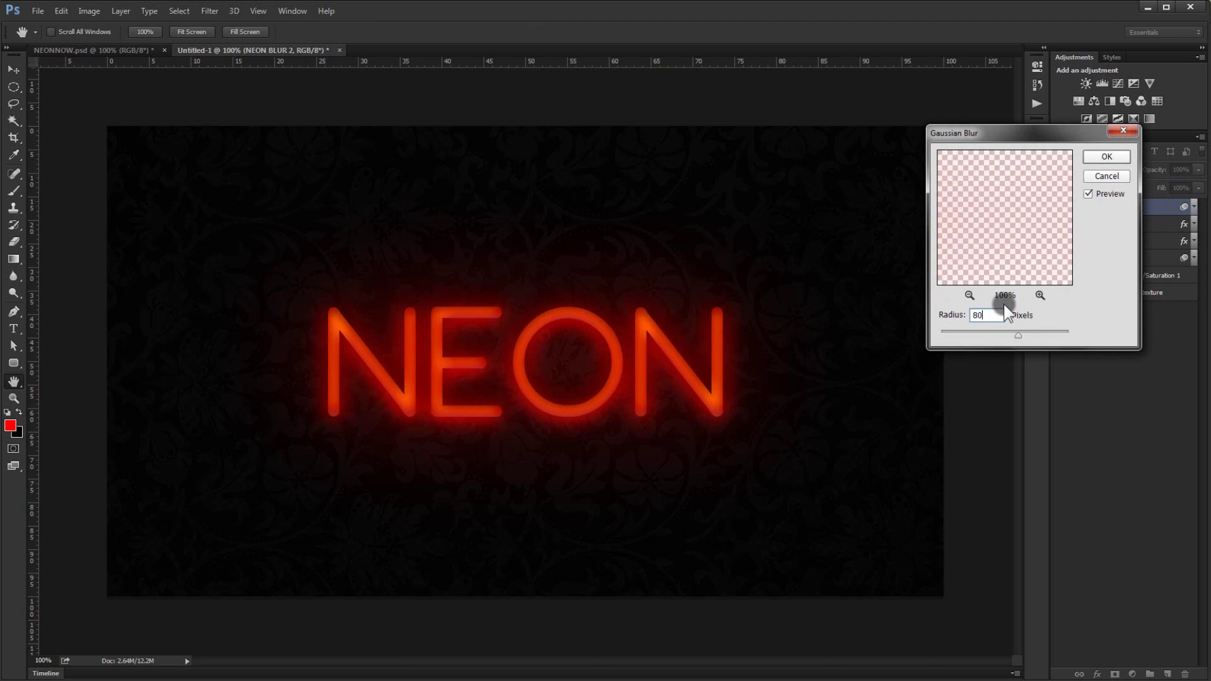
click(1102, 157)
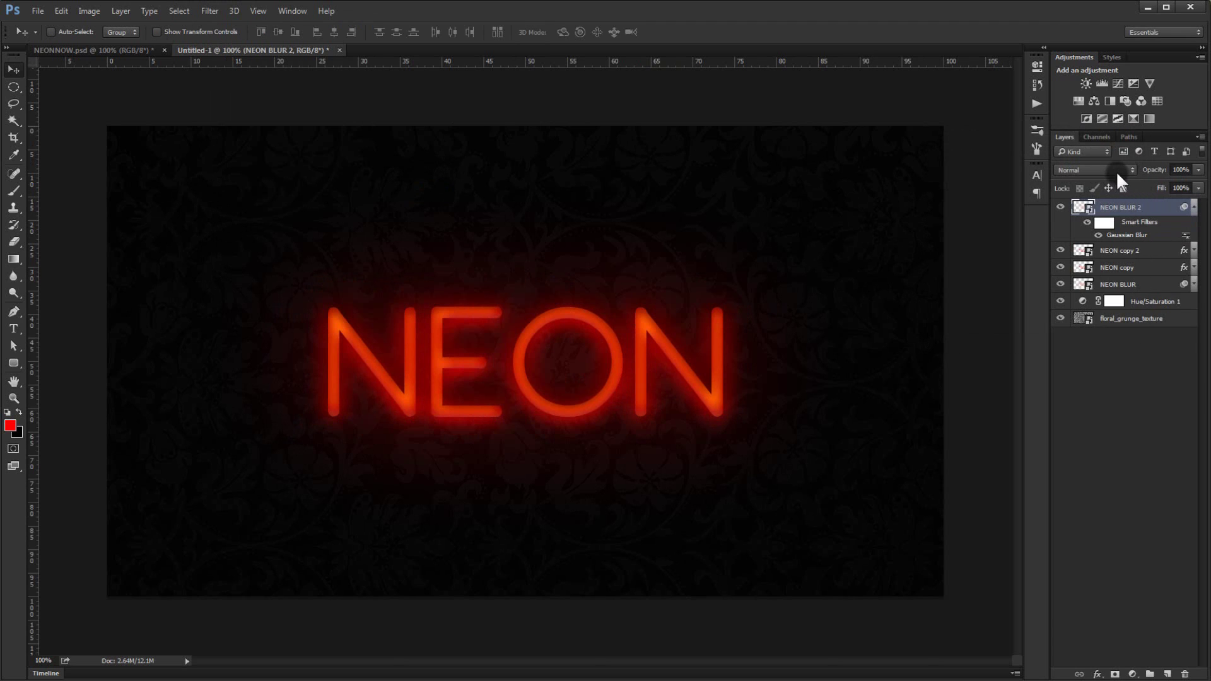
Set the blending mode of NEON BLUR 2 to Color Dodge and collapse its smart filter list.
click(1106, 169)
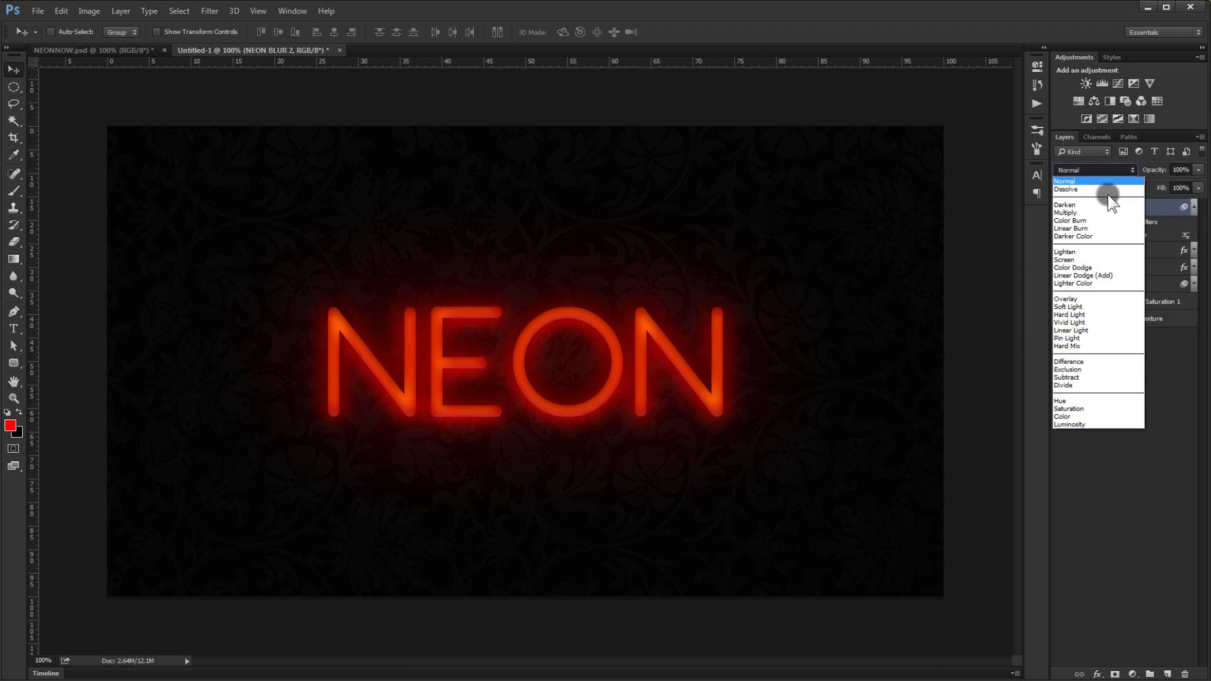
click(1106, 267)
click(1193, 207)
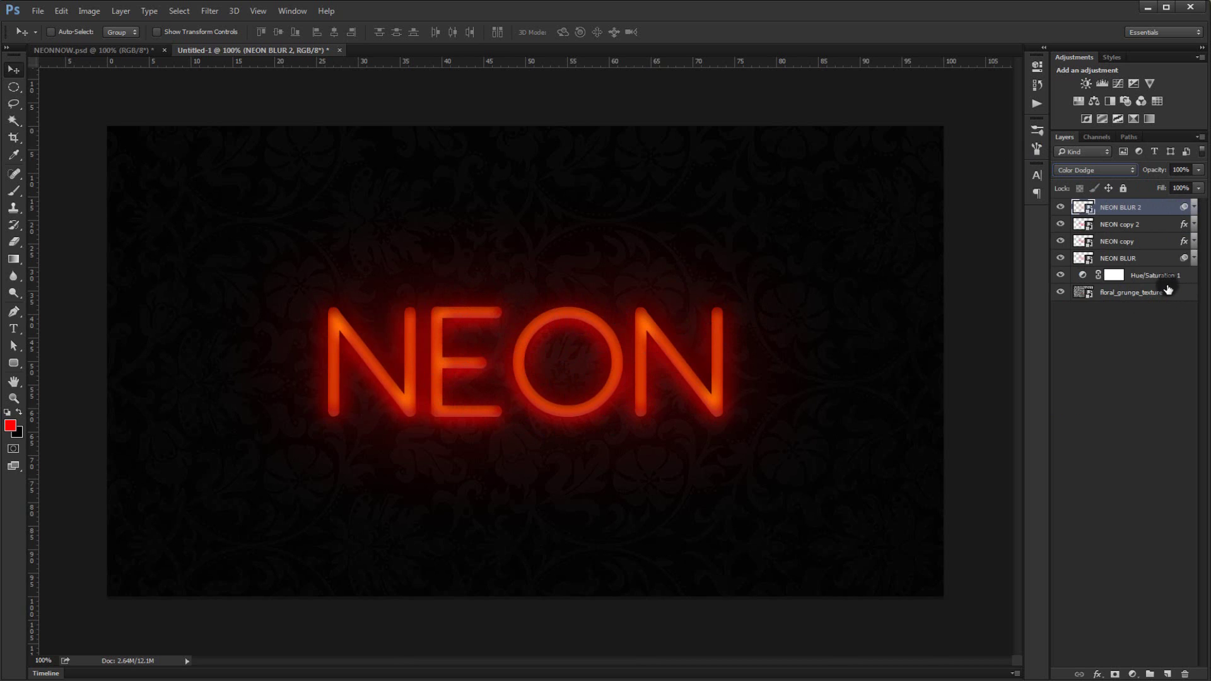
Paint black on the Hue/Saturation 1 mask with a soft brush at 10% opacity to reveal the texture around the NEON text.
click(1117, 276)
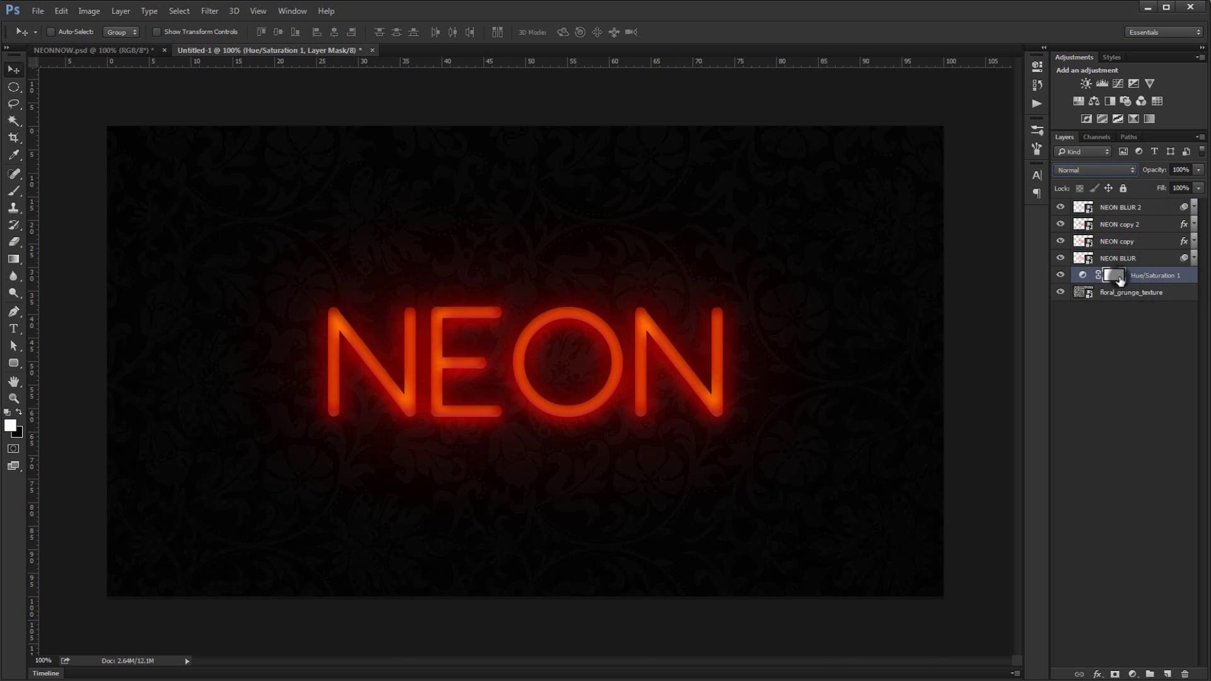
click(14, 190)
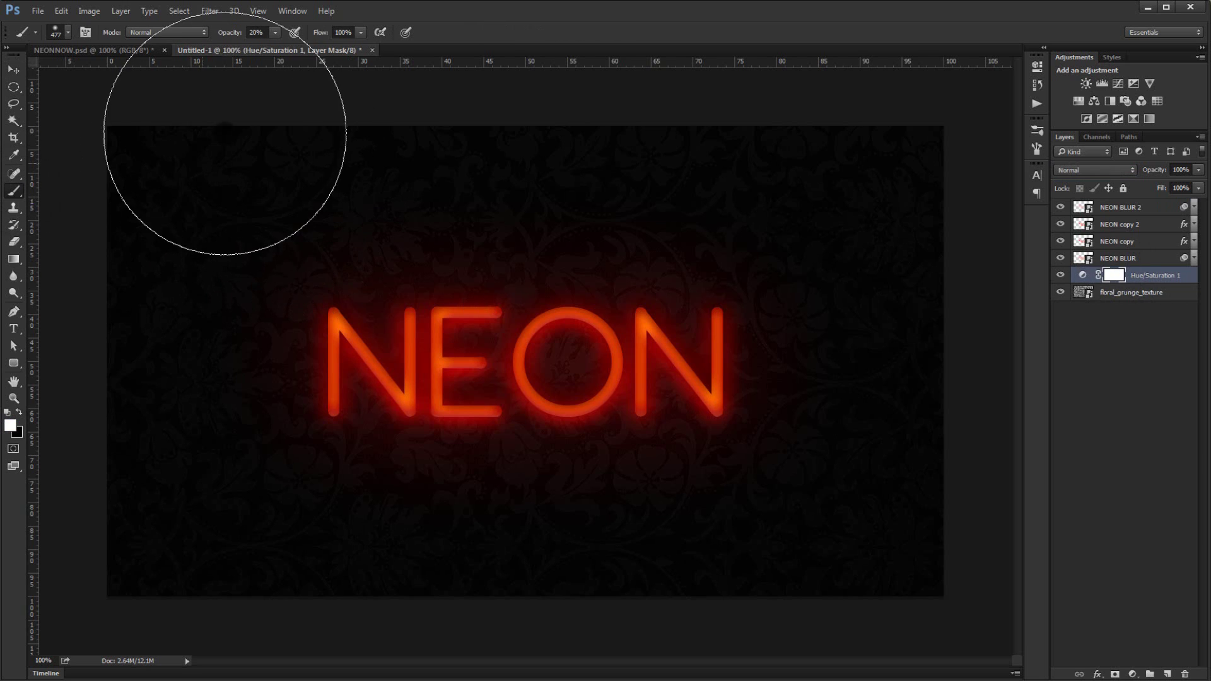
click(257, 32)
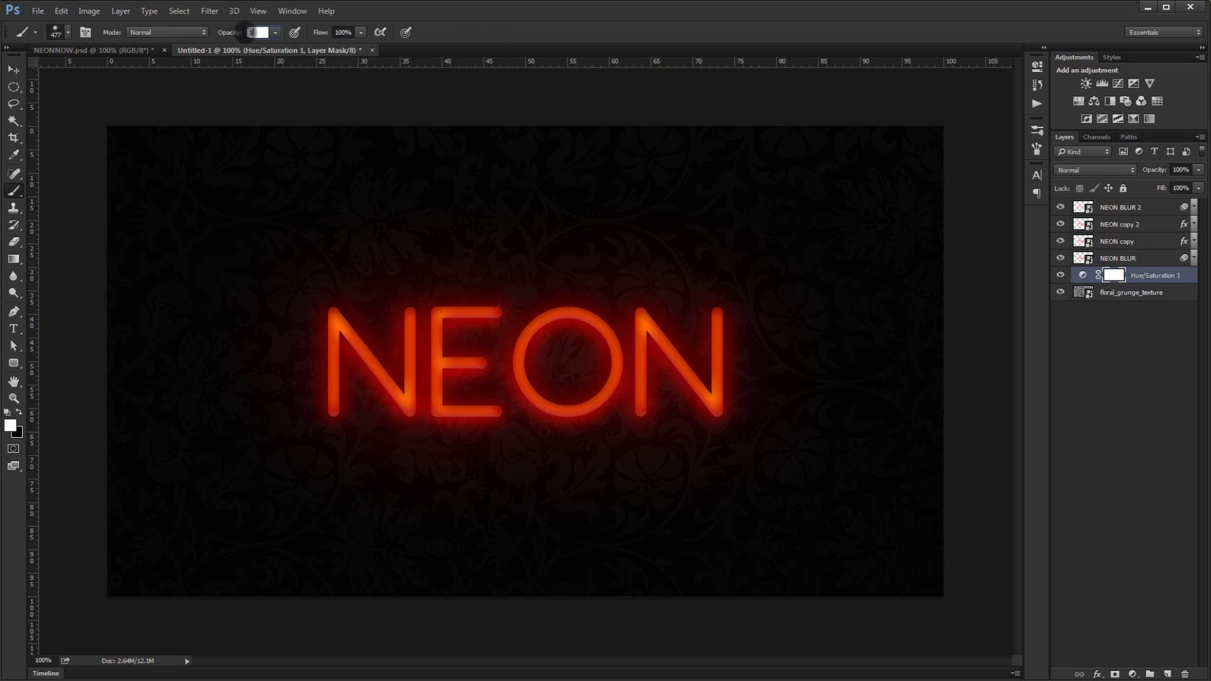
key(Return)
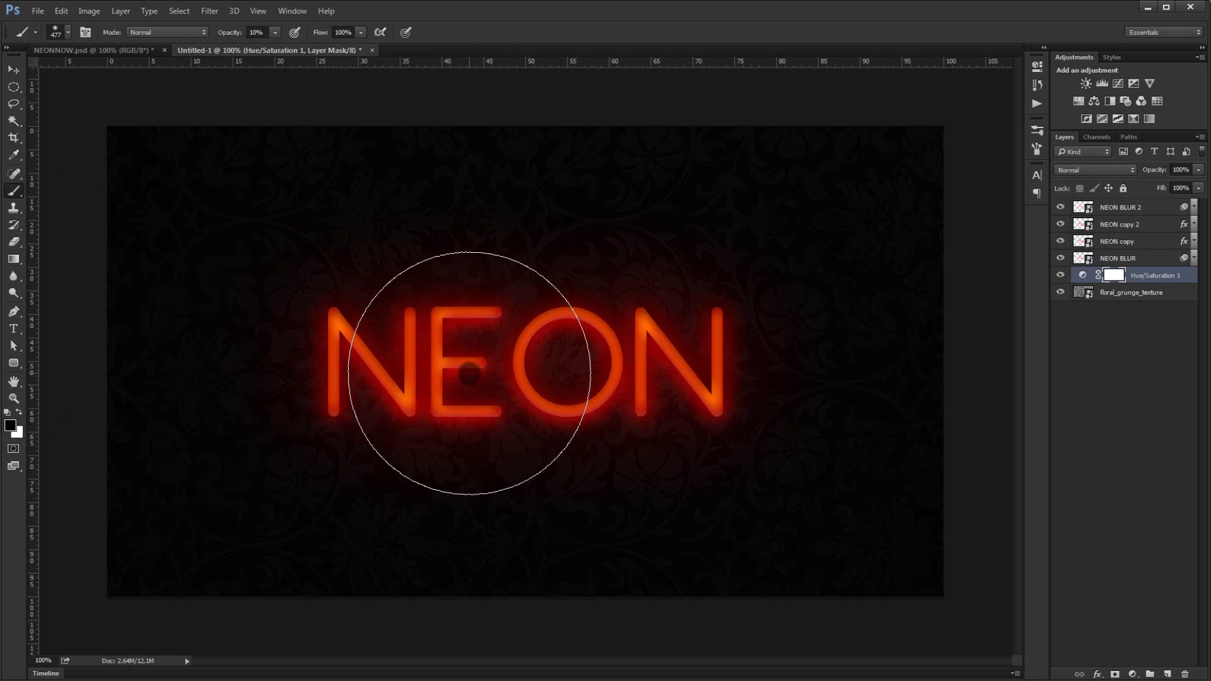
drag(466, 371, 429, 372)
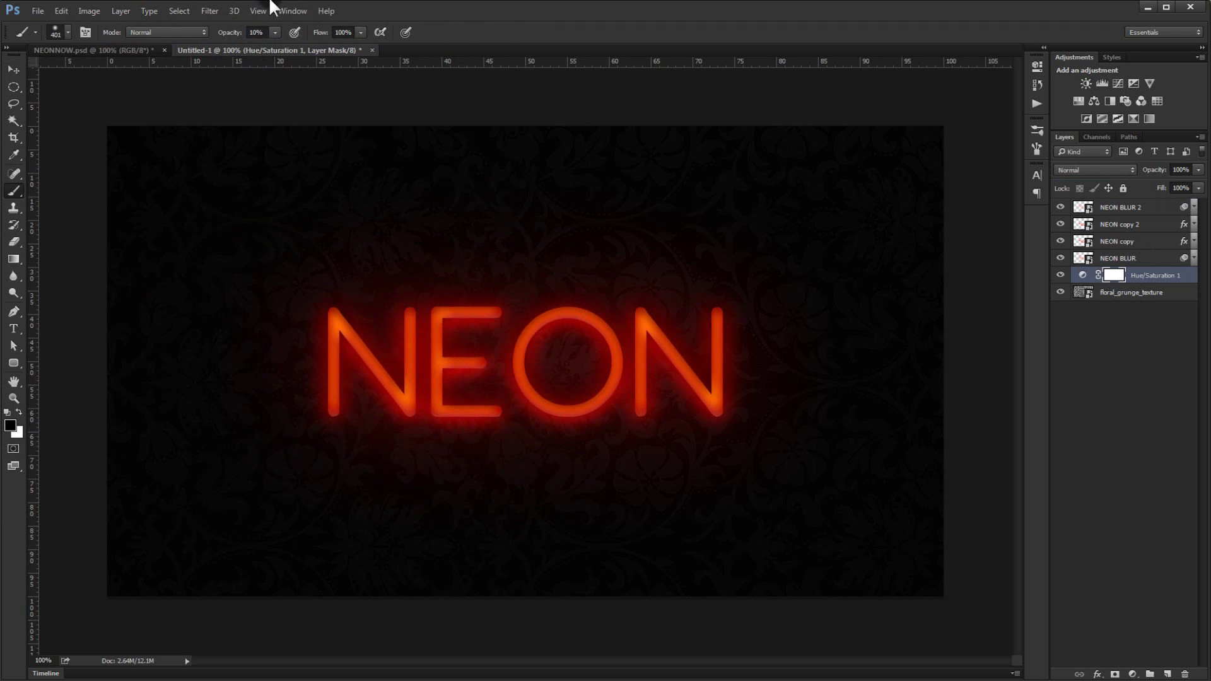
mouse_move(343, 373)
mouse_down()
mouse_move(386, 372)
mouse_move(335, 395)
mouse_move(335, 378)
mouse_move(434, 373)
mouse_move(400, 351)
mouse_move(335, 351)
mouse_move(392, 378)
mouse_move(496, 367)
mouse_move(589, 378)
mouse_move(675, 370)
mouse_move(722, 384)
mouse_move(587, 387)
mouse_move(595, 394)
mouse_move(589, 349)
mouse_move(400, 339)
mouse_move(622, 351)
mouse_move(519, 319)
mouse_move(654, 452)
mouse_move(570, 479)
mouse_move(450, 397)
mouse_up()
alt+right_click(450, 398)
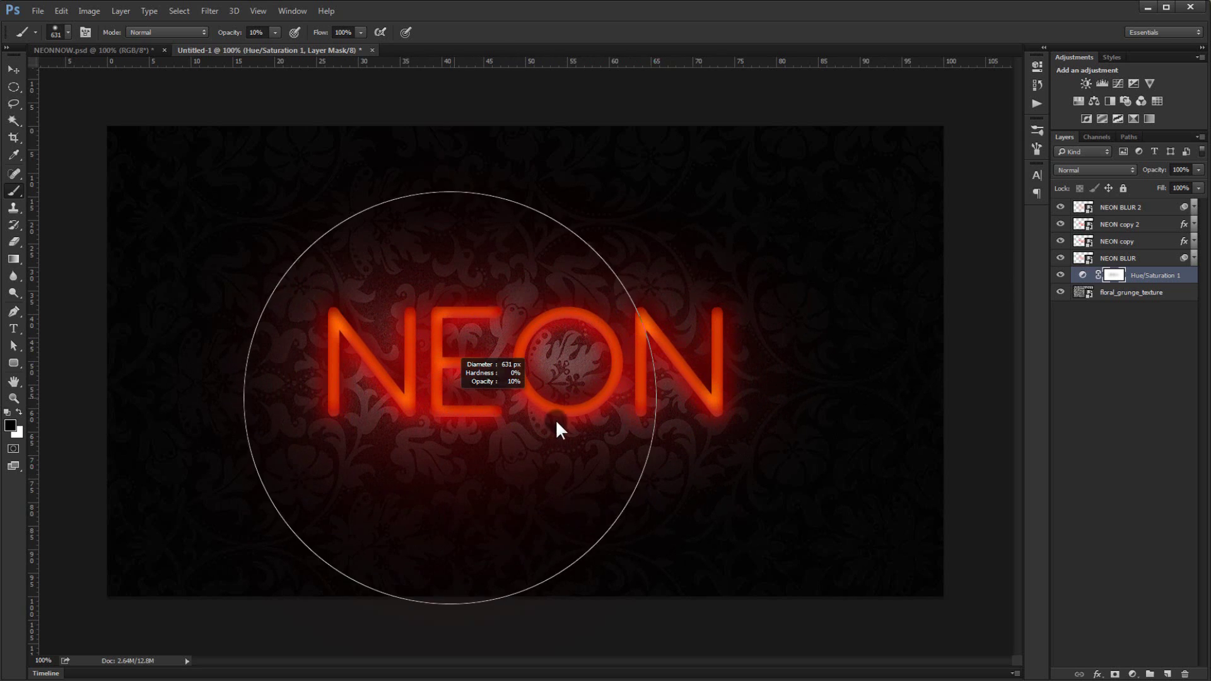
mouse_move(555, 419)
mouse_down()
mouse_move(541, 338)
mouse_move(530, 365)
mouse_move(450, 383)
mouse_up()
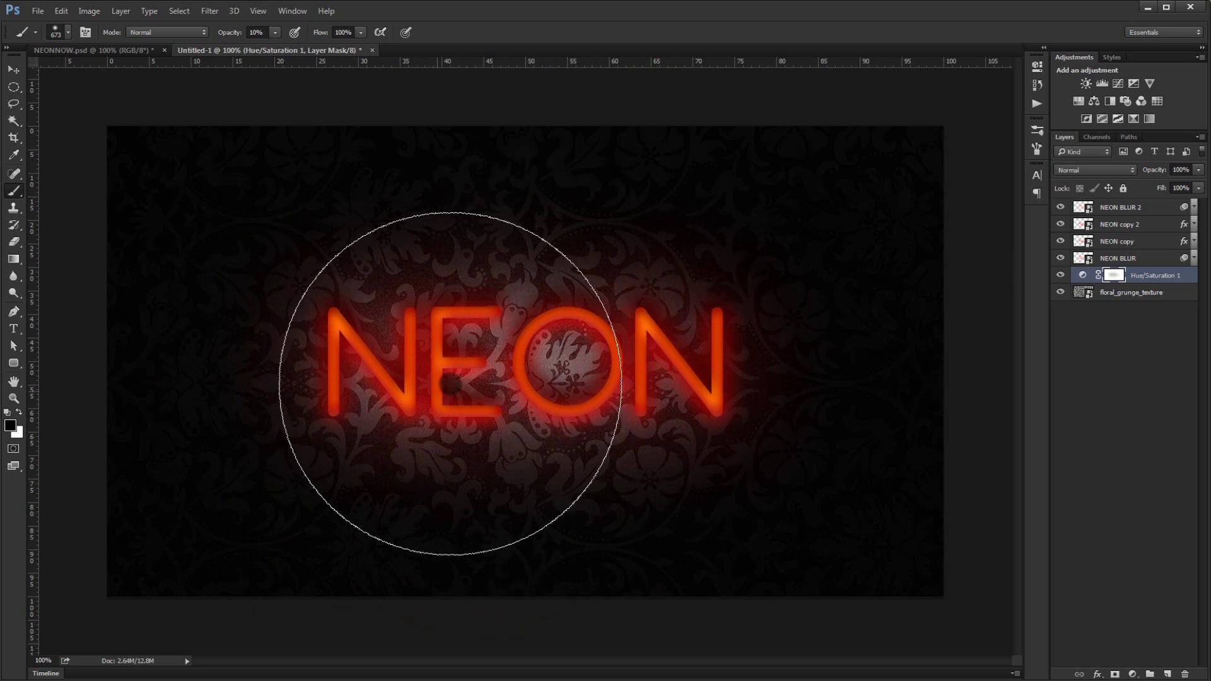
Refine the revealed texture on the Hue/Saturation 1 mask with faint black strokes from a 499 px brush at 1% opacity.
alt+right_click(466, 380)
alt+right_click(434, 381)
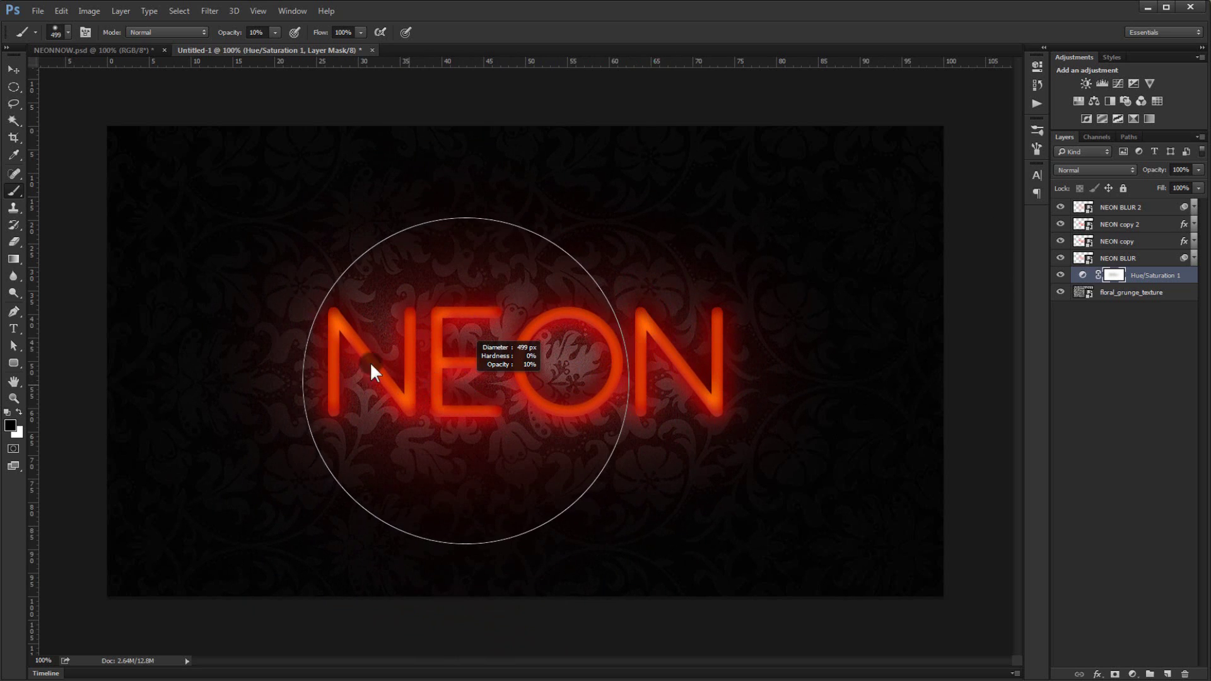
drag(235, 33, 229, 35)
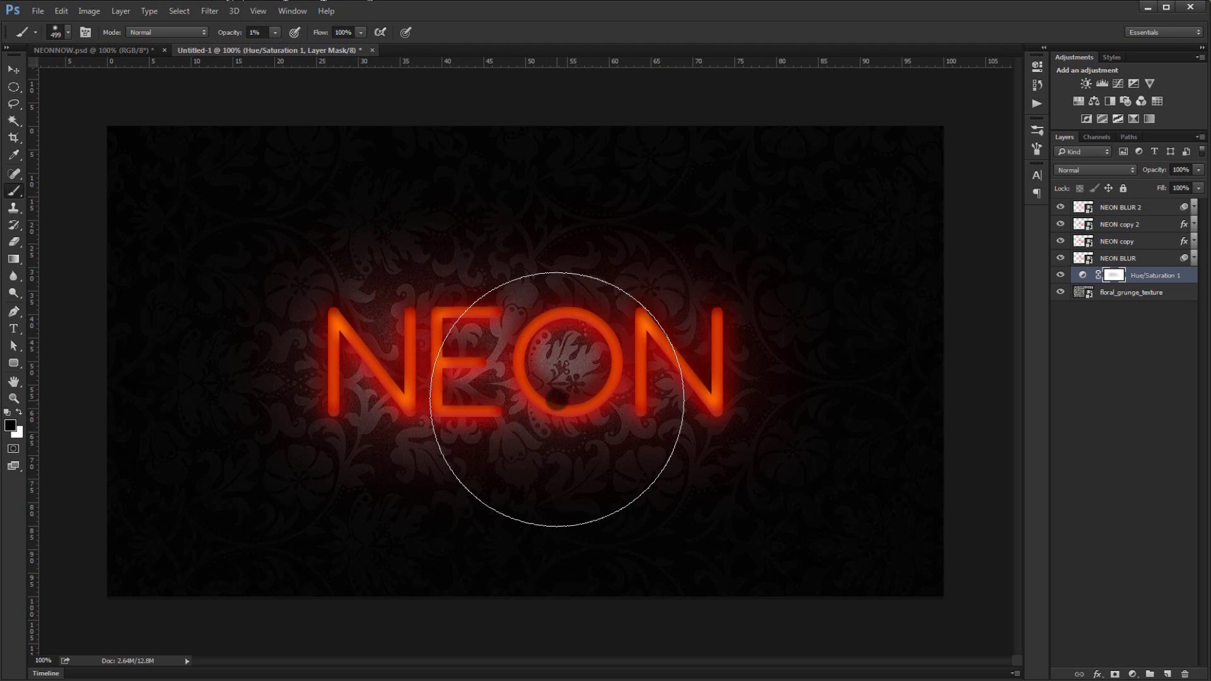
drag(430, 419, 462, 422)
scroll(462, 421, down, 5)
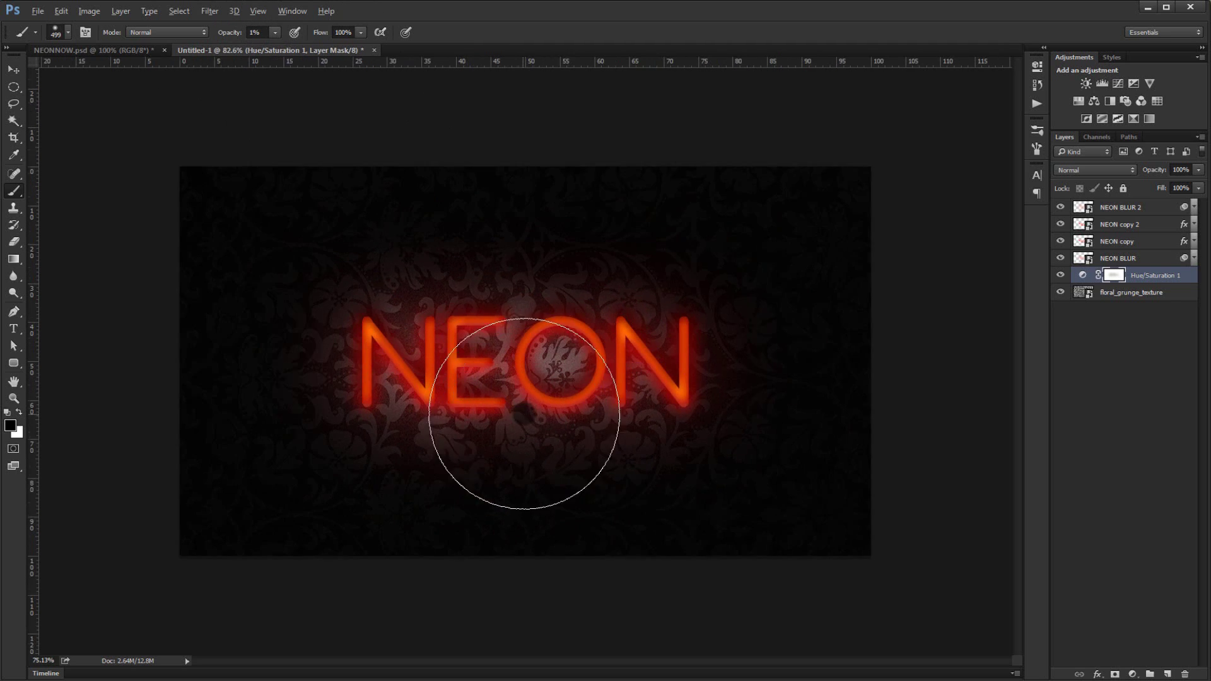
scroll(966, 367, up, 5)
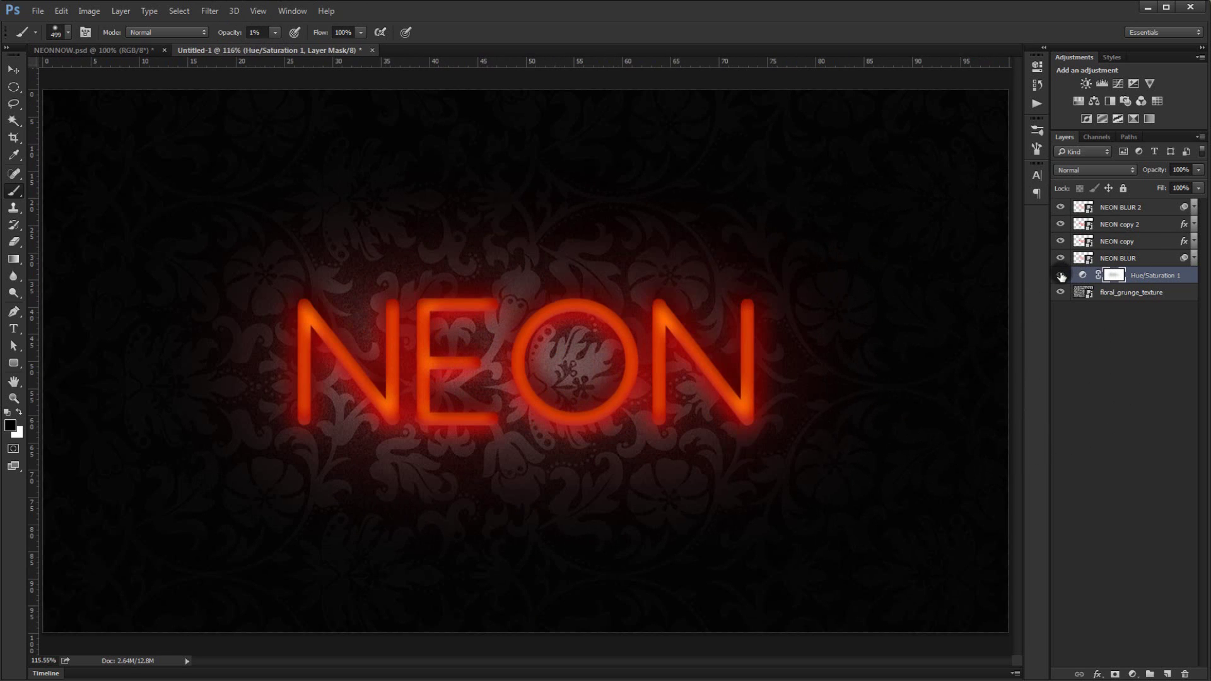
mouse_move(748, 386)
mouse_down()
mouse_move(711, 367)
mouse_move(725, 365)
mouse_move(575, 346)
mouse_move(276, 381)
mouse_move(638, 373)
mouse_up()
Compare the artwork with NEON BLUR 2 hidden and shown, leaving the layer on.
click(1060, 207)
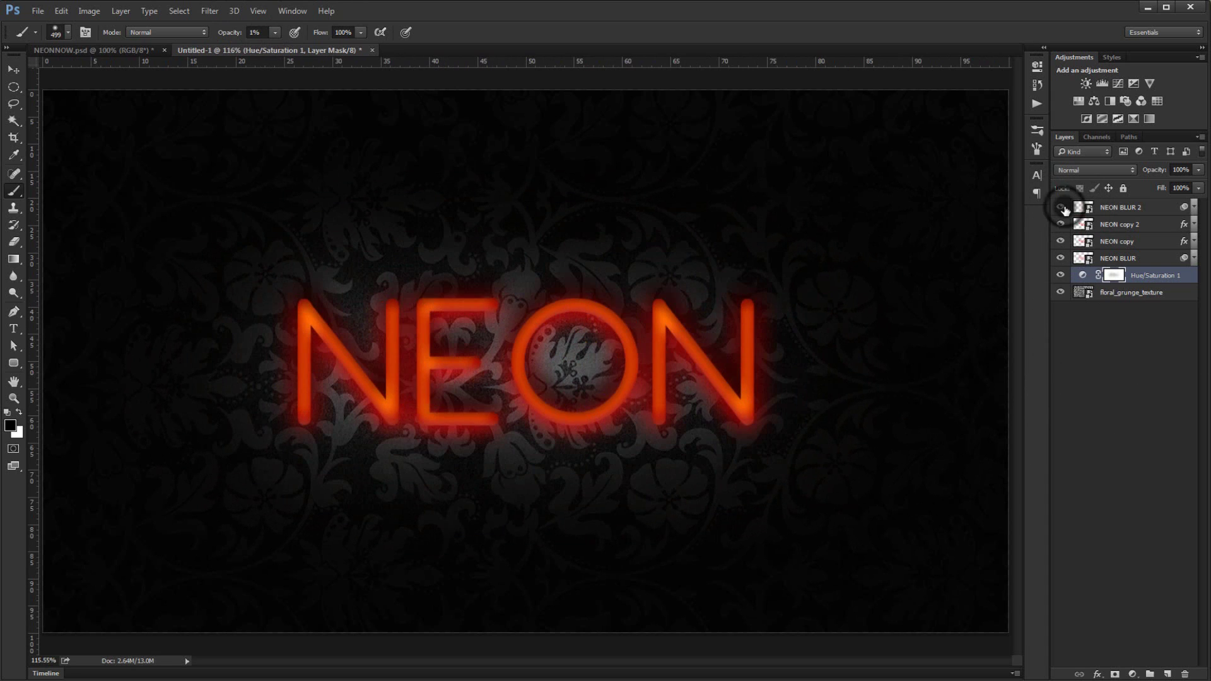
click(1060, 207)
scroll(540, 303, down, 3)
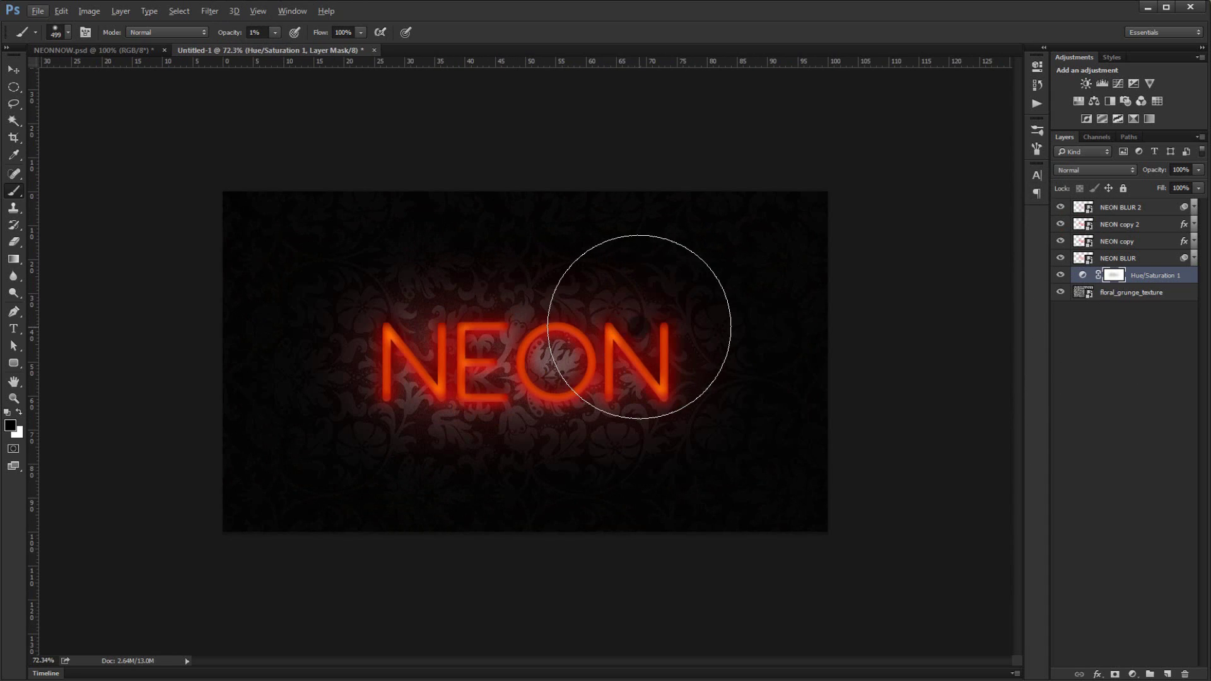
scroll(639, 326, up, 3)
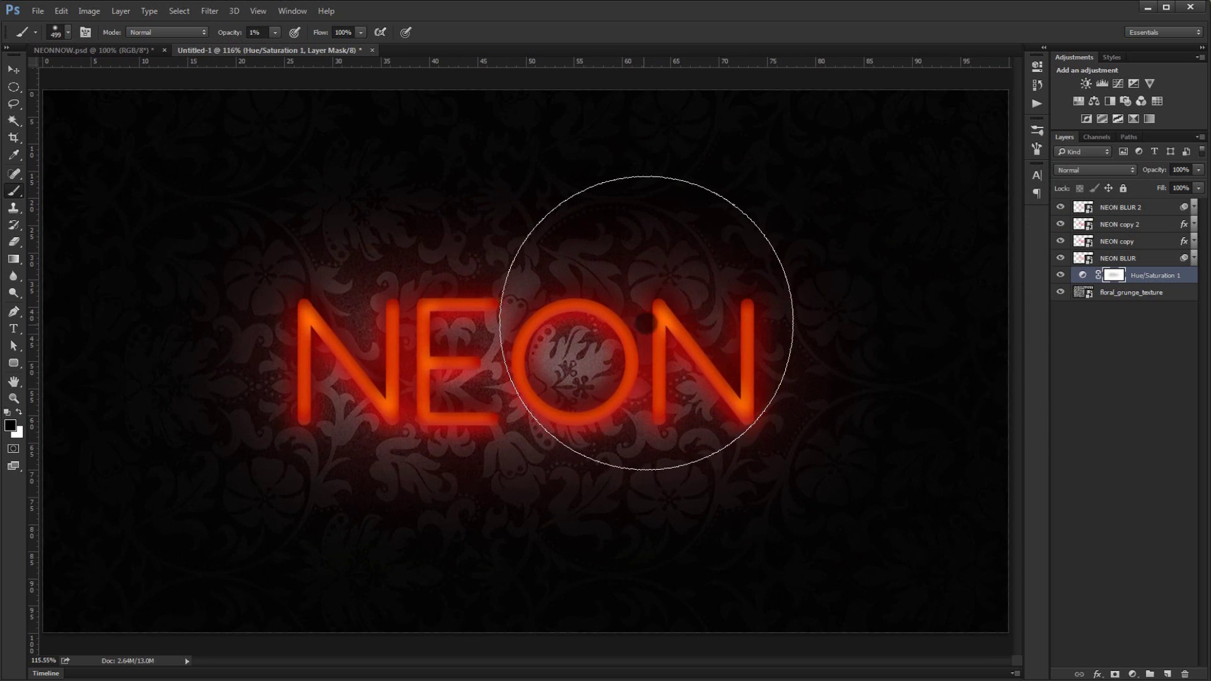
Add a new layer above NEON BLUR 2 and paint a red glow around the text with a 423 px brush at 20% opacity.
click(1142, 209)
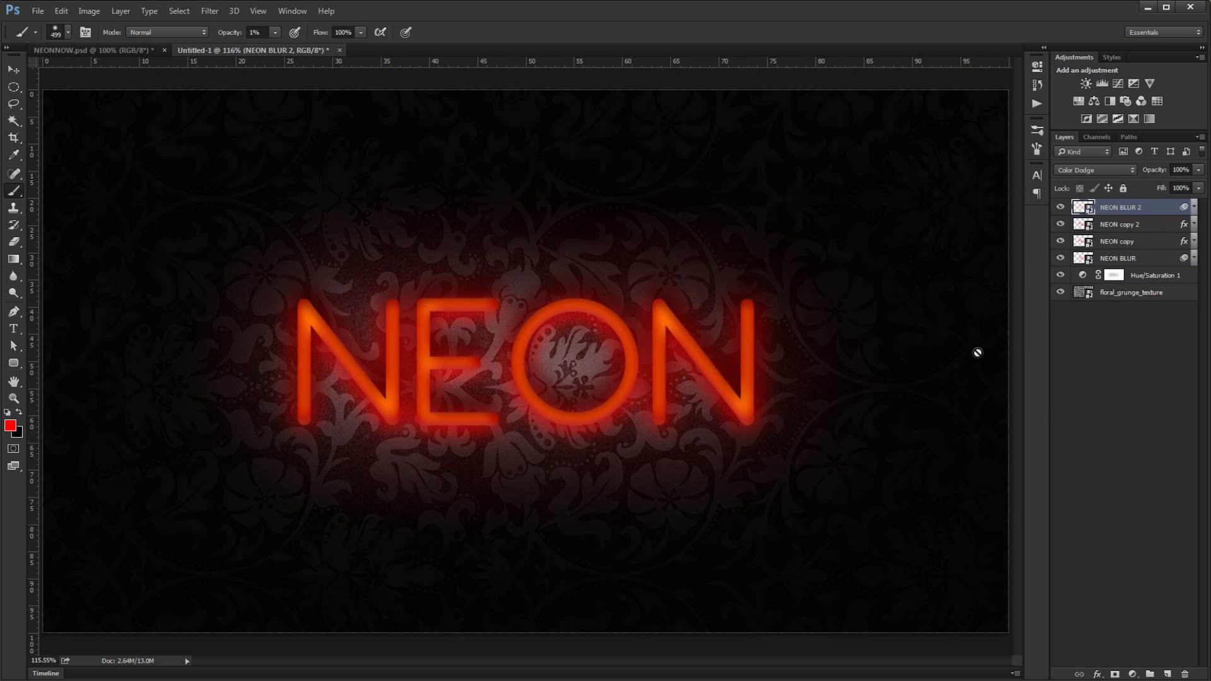
click(1168, 674)
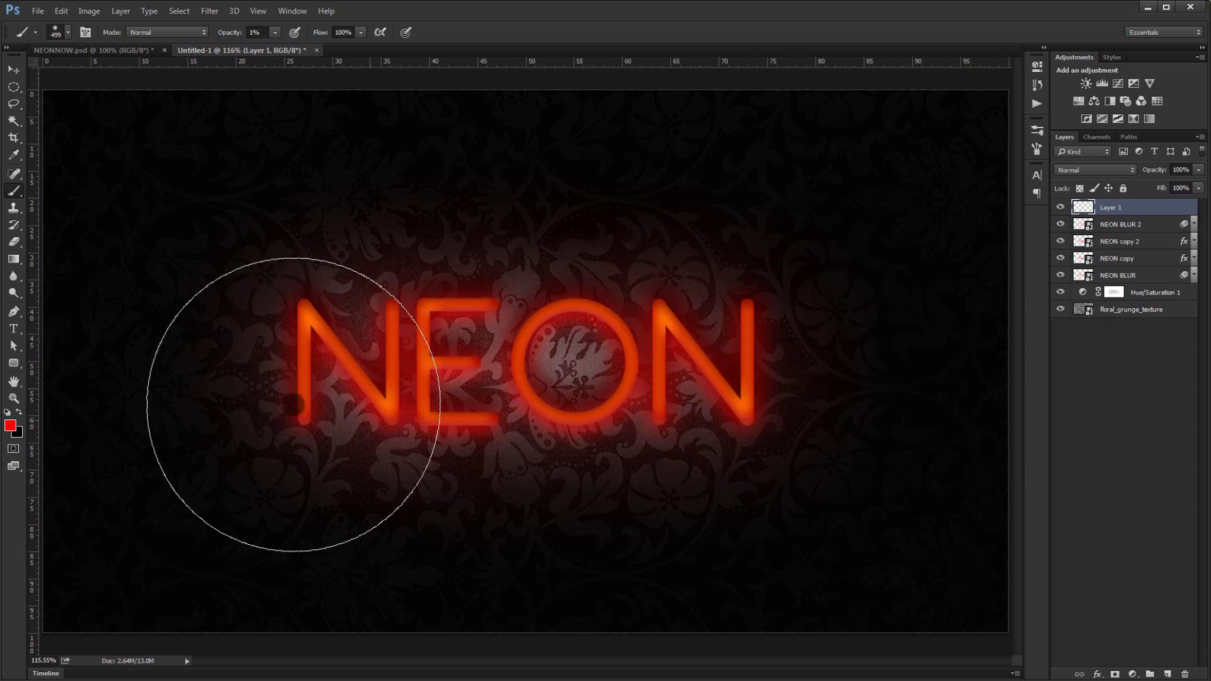
click(229, 33)
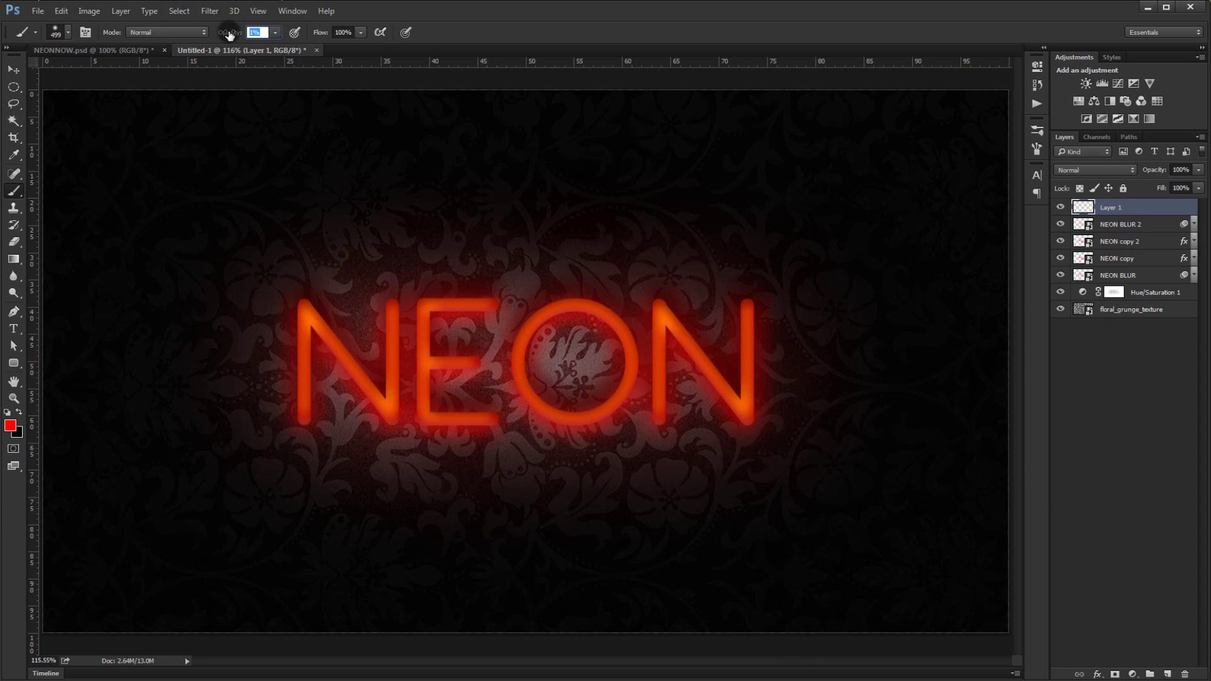
text(20)
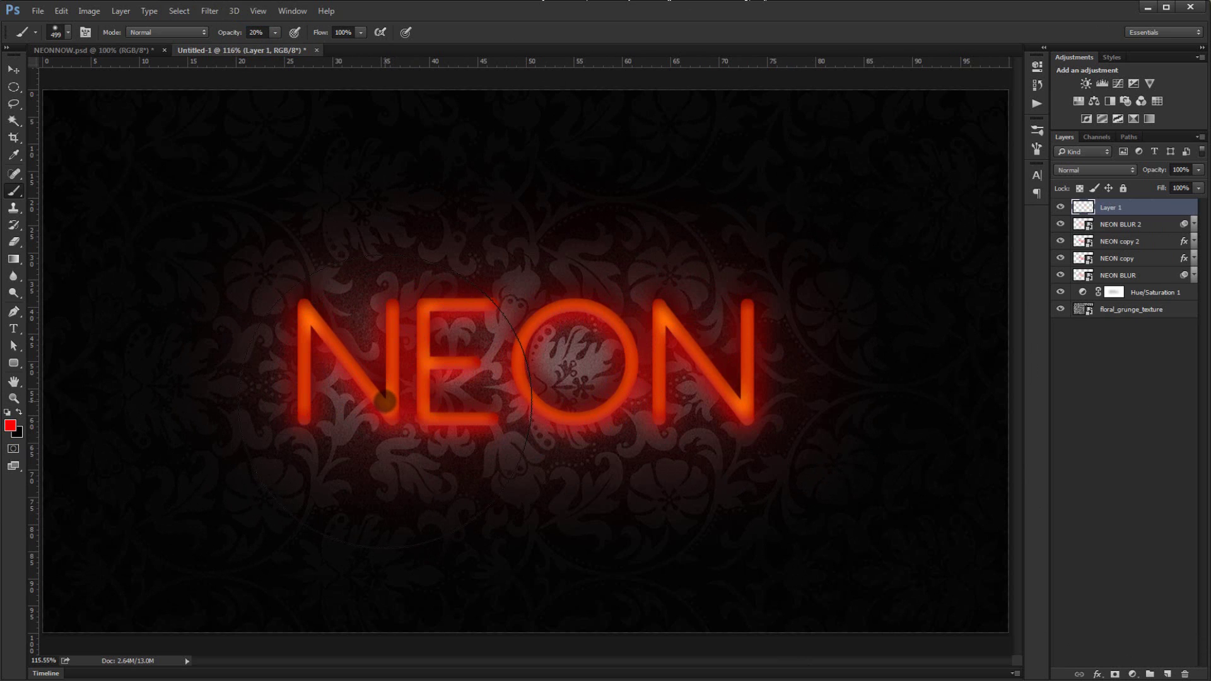
alt+right_click(401, 381)
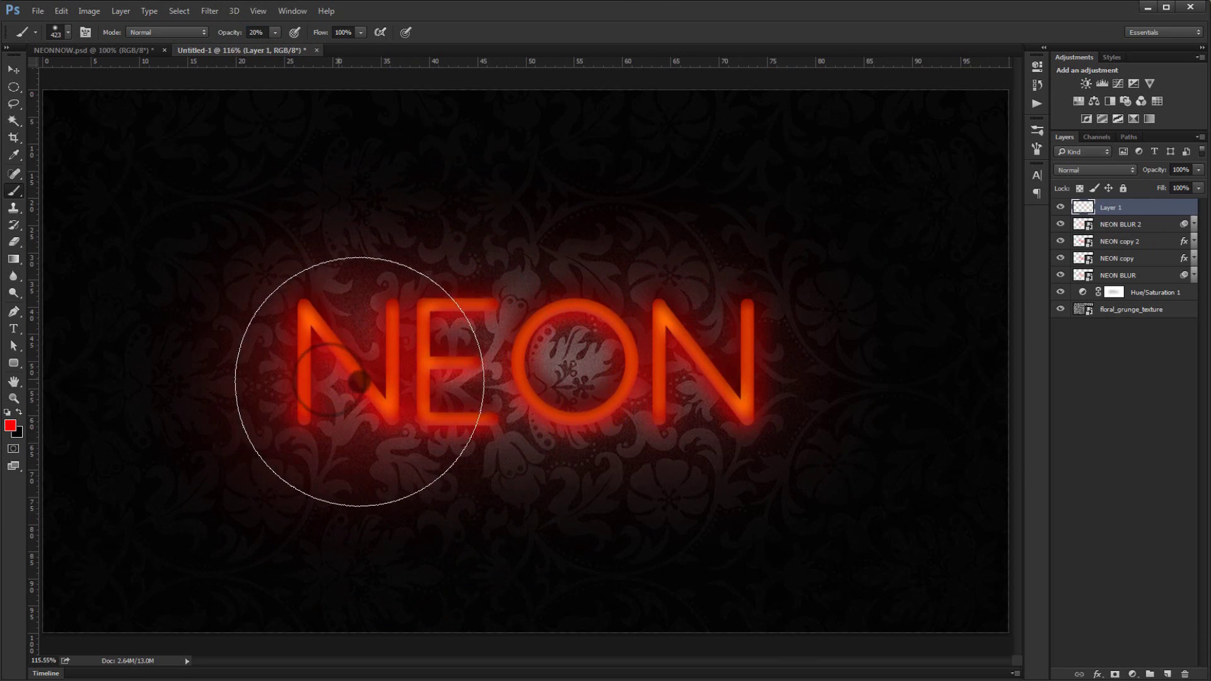
mouse_move(474, 379)
mouse_down()
mouse_move(740, 367)
mouse_move(353, 325)
mouse_move(304, 347)
mouse_move(316, 355)
mouse_move(299, 371)
mouse_move(433, 384)
mouse_move(774, 383)
mouse_move(718, 332)
mouse_move(664, 396)
mouse_move(361, 391)
mouse_move(326, 364)
mouse_up()
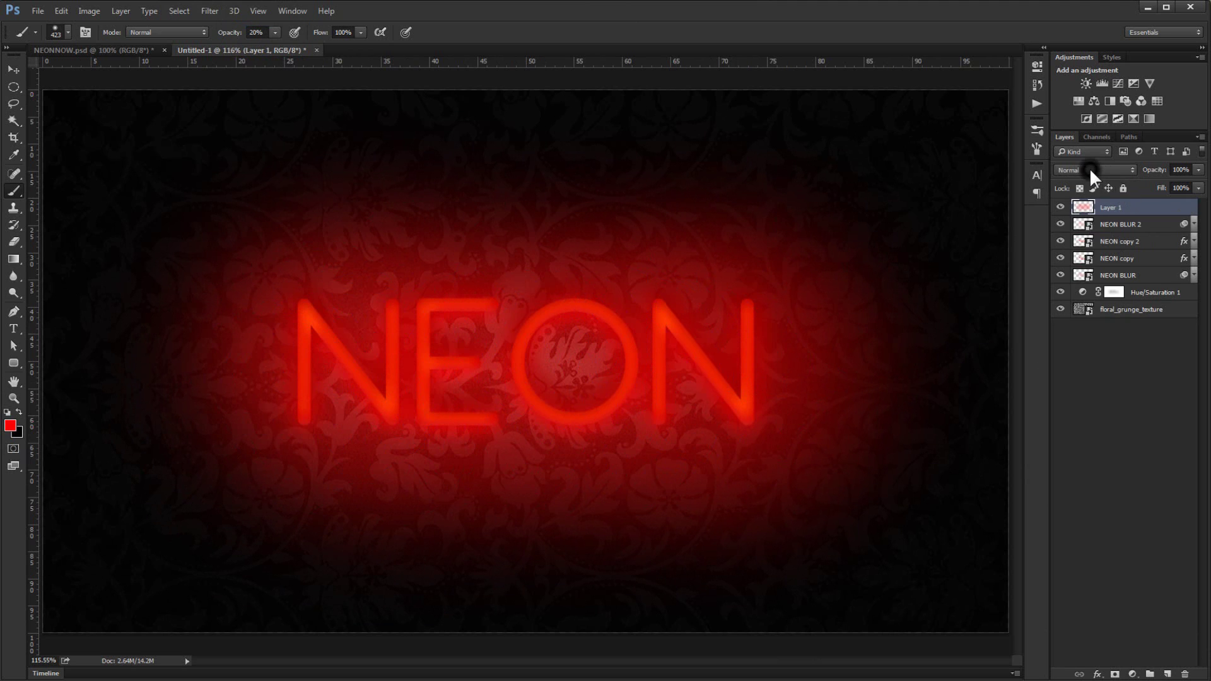
Set the red glow layer's blending mode to Lighter Color and its opacity to 30%.
click(1090, 170)
click(1074, 284)
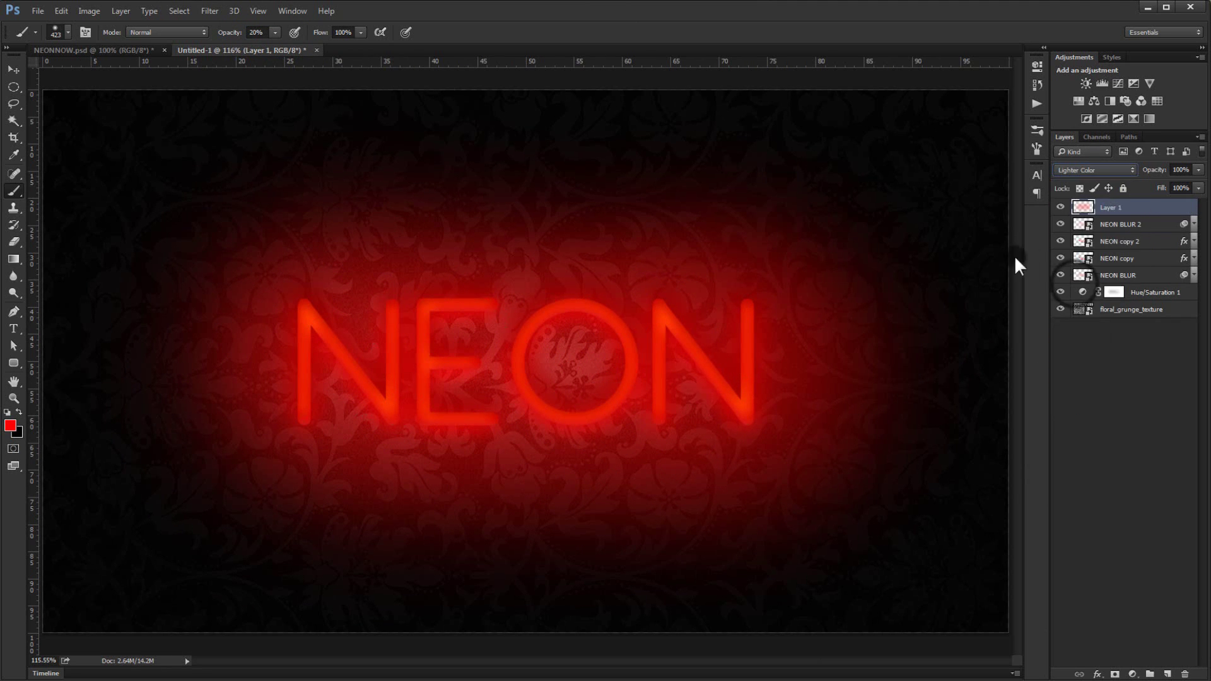
drag(1163, 172, 1142, 174)
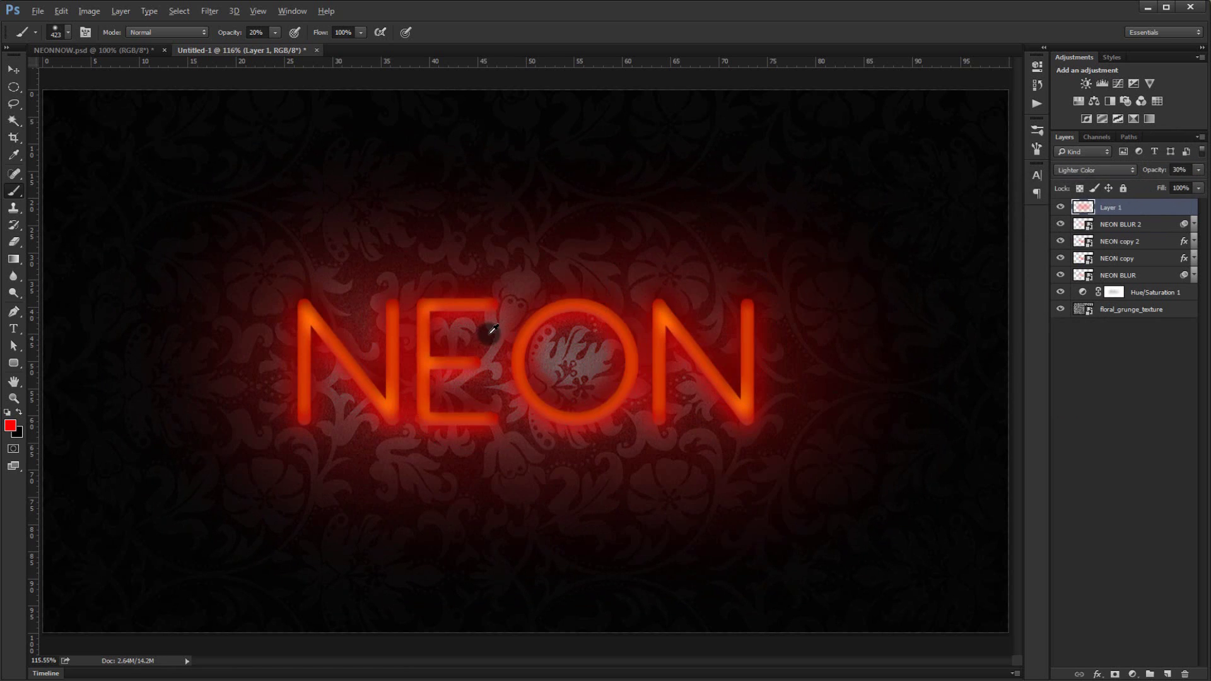
scroll(519, 328, down, 1)
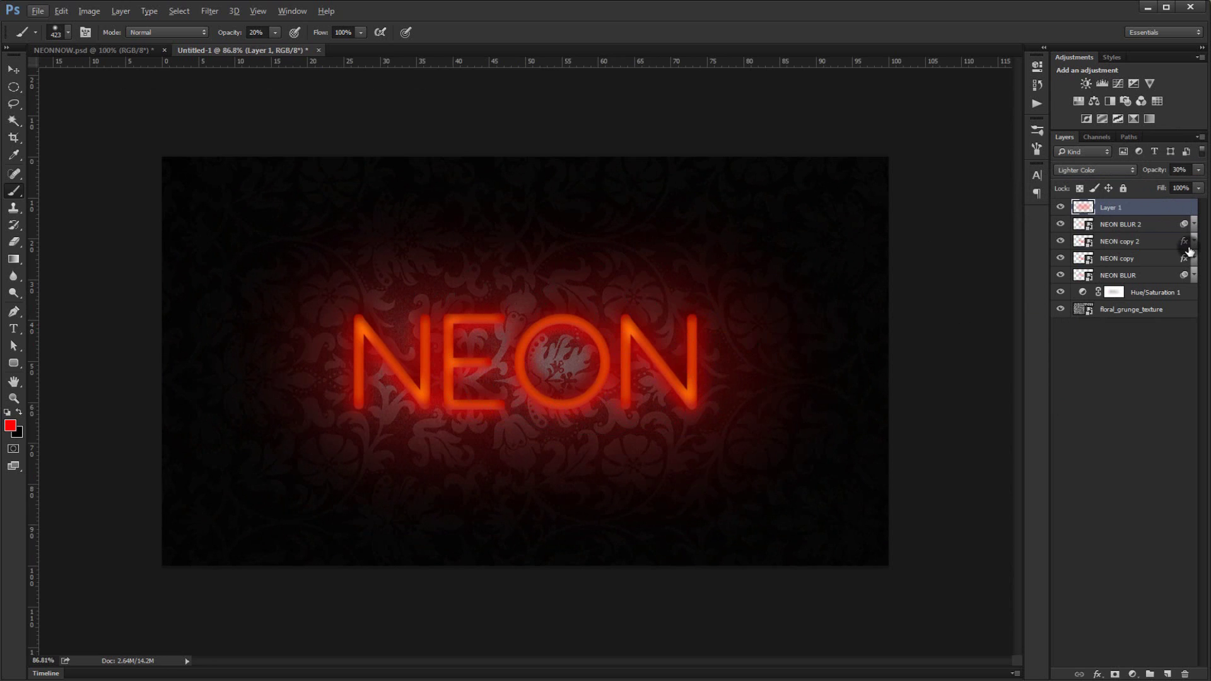
key(ctrl+0)
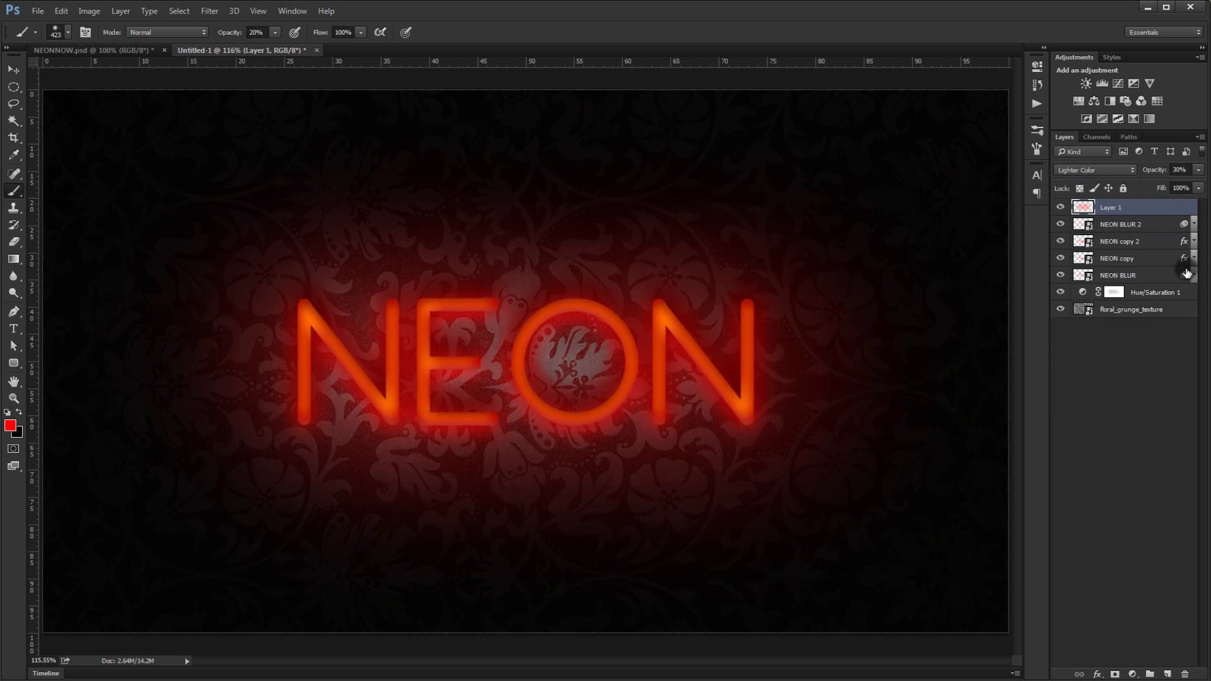
Open the smart object of NEON BLUR 2, change its text to FREE, then save and close it.
click(1101, 231)
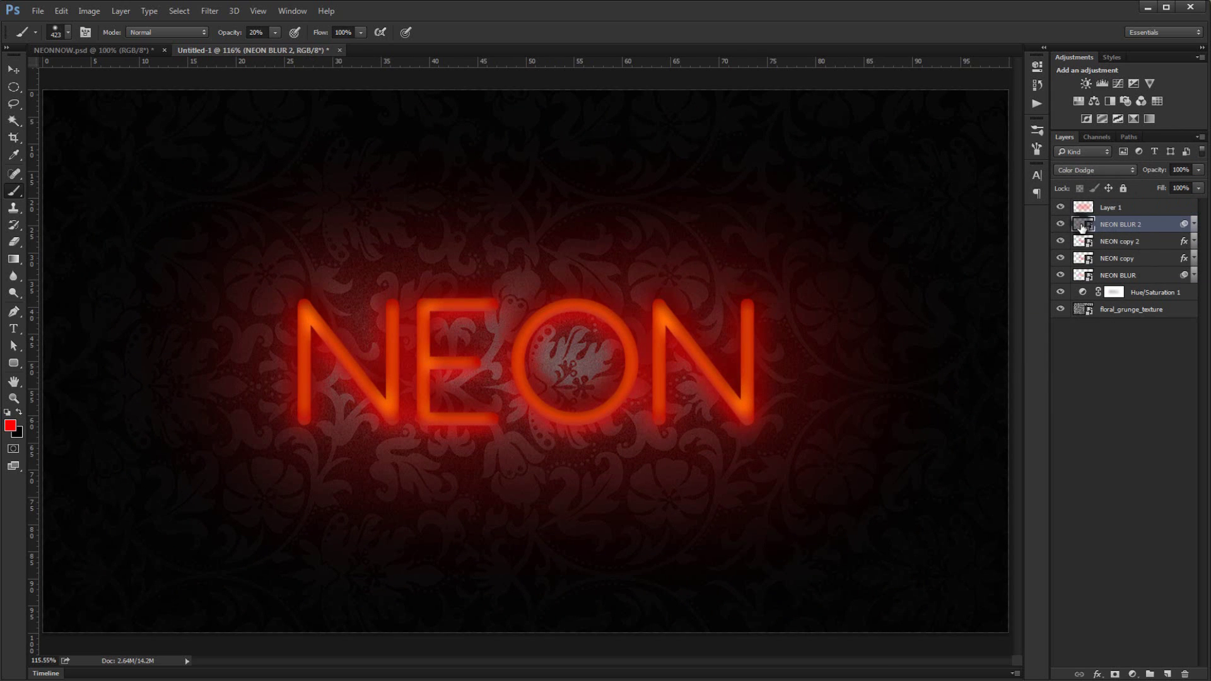
double_click(1082, 226)
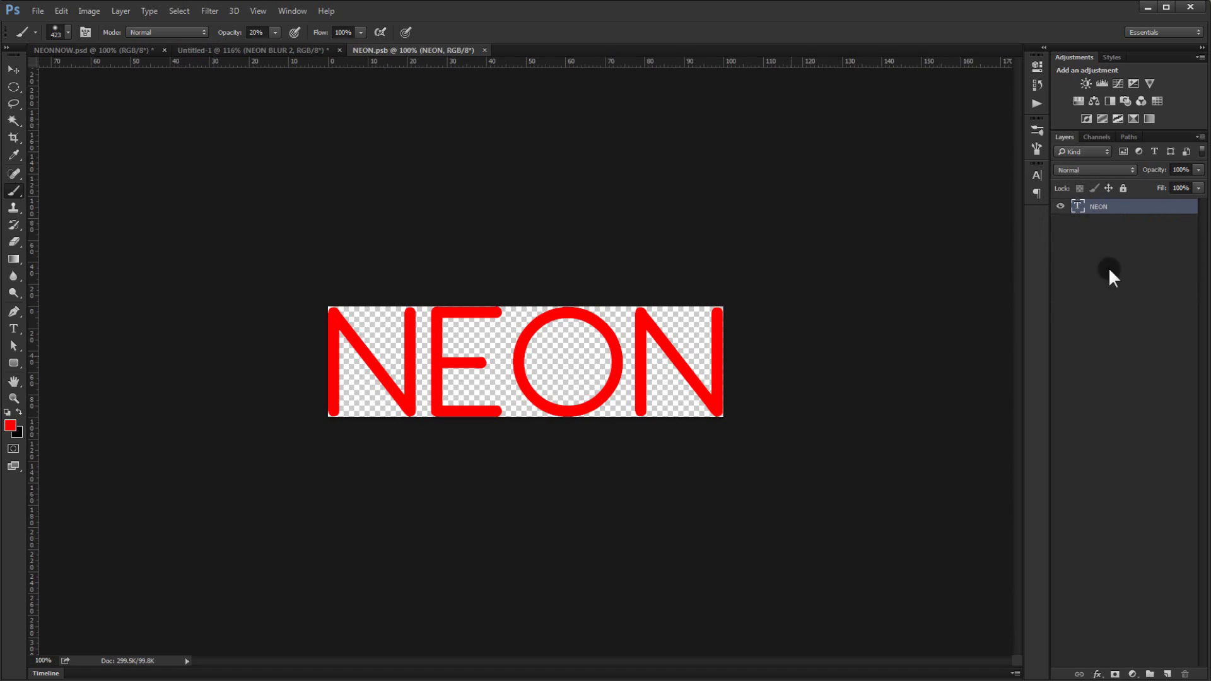
double_click(1078, 207)
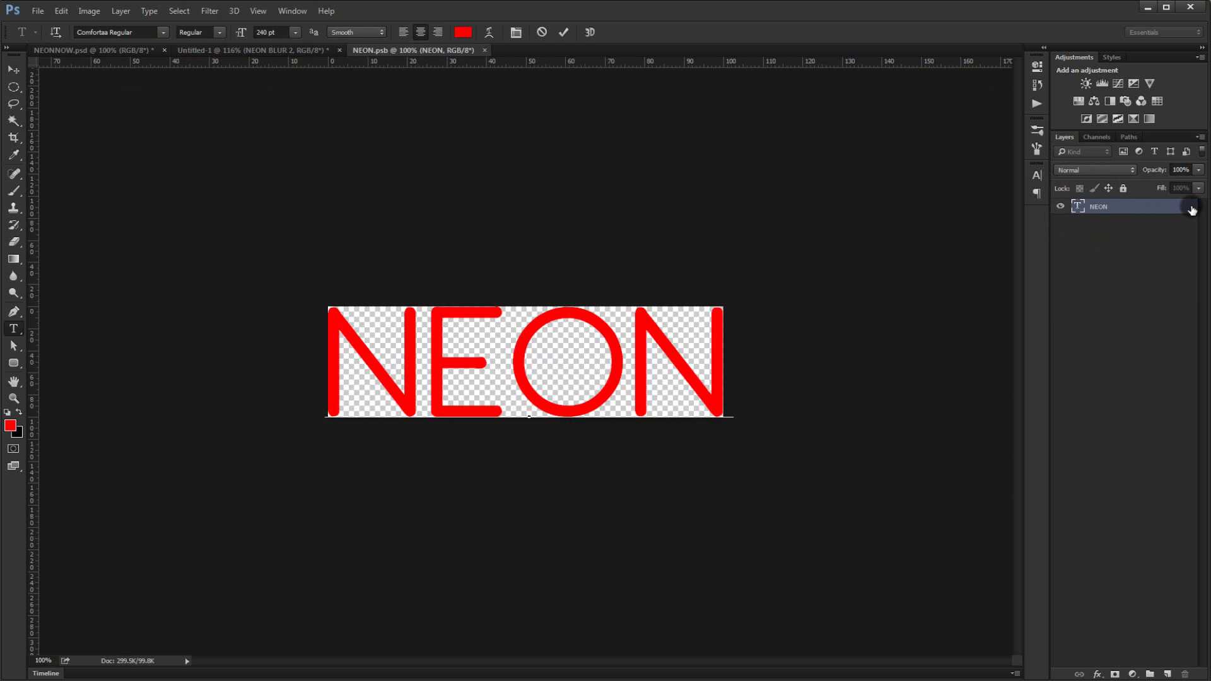
text(FREE)
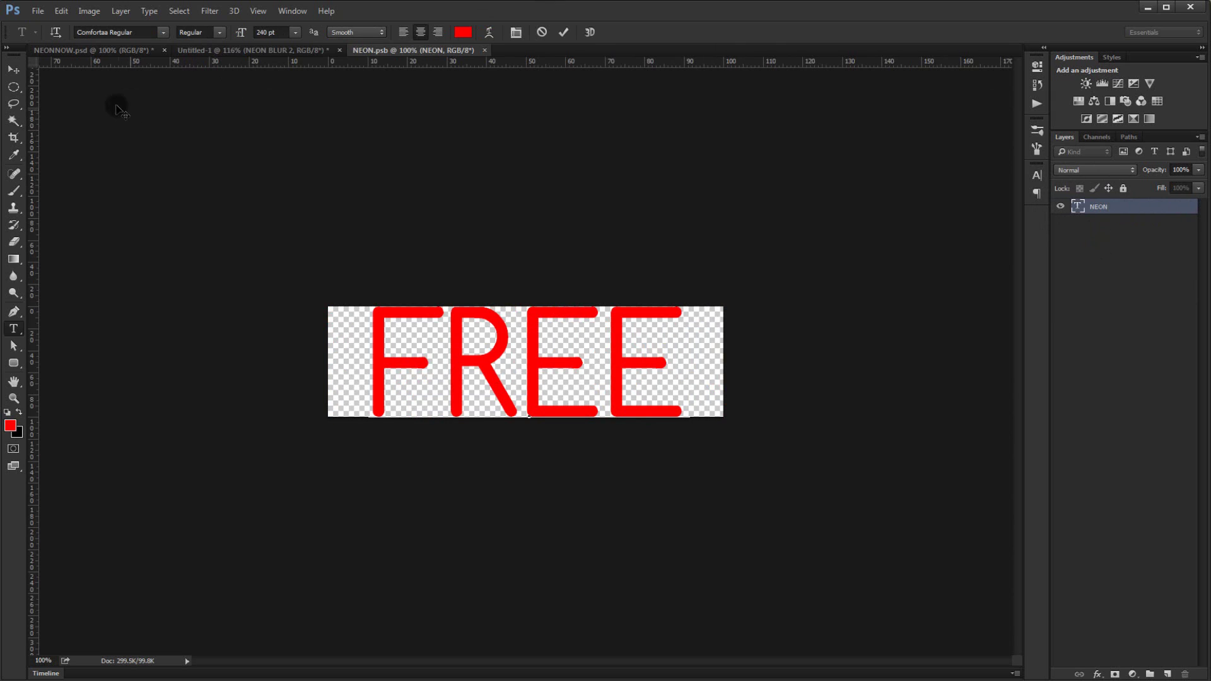
click(13, 69)
key(ctrl+s)
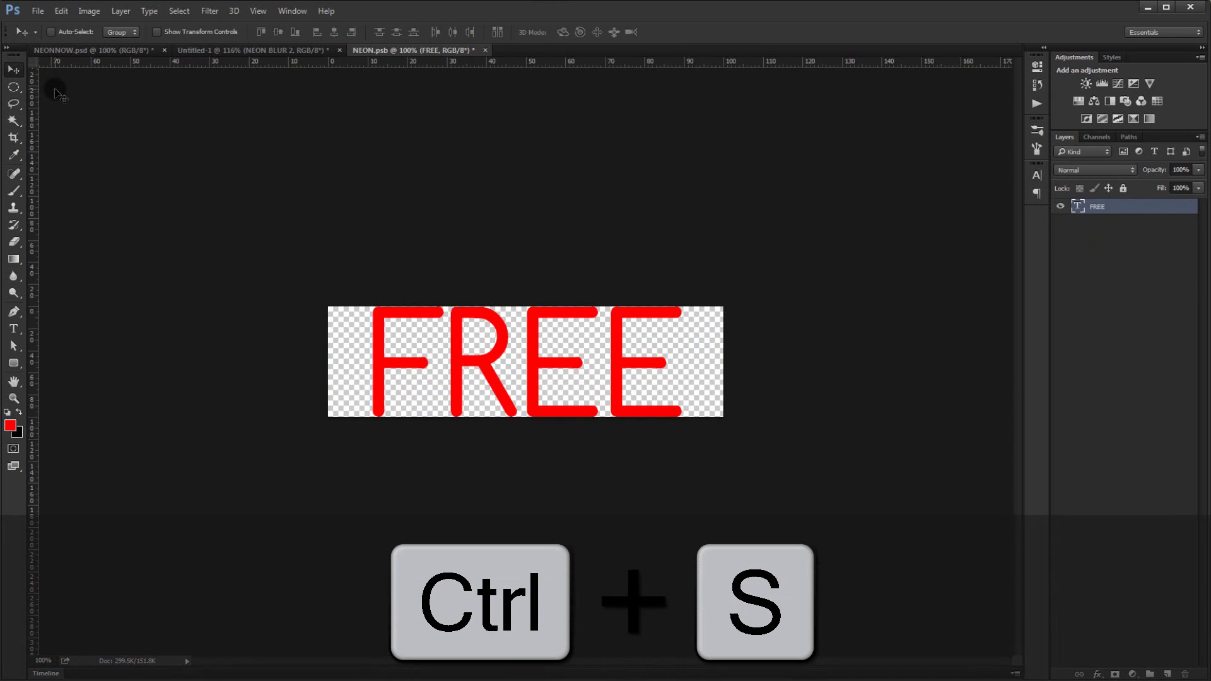
click(479, 49)
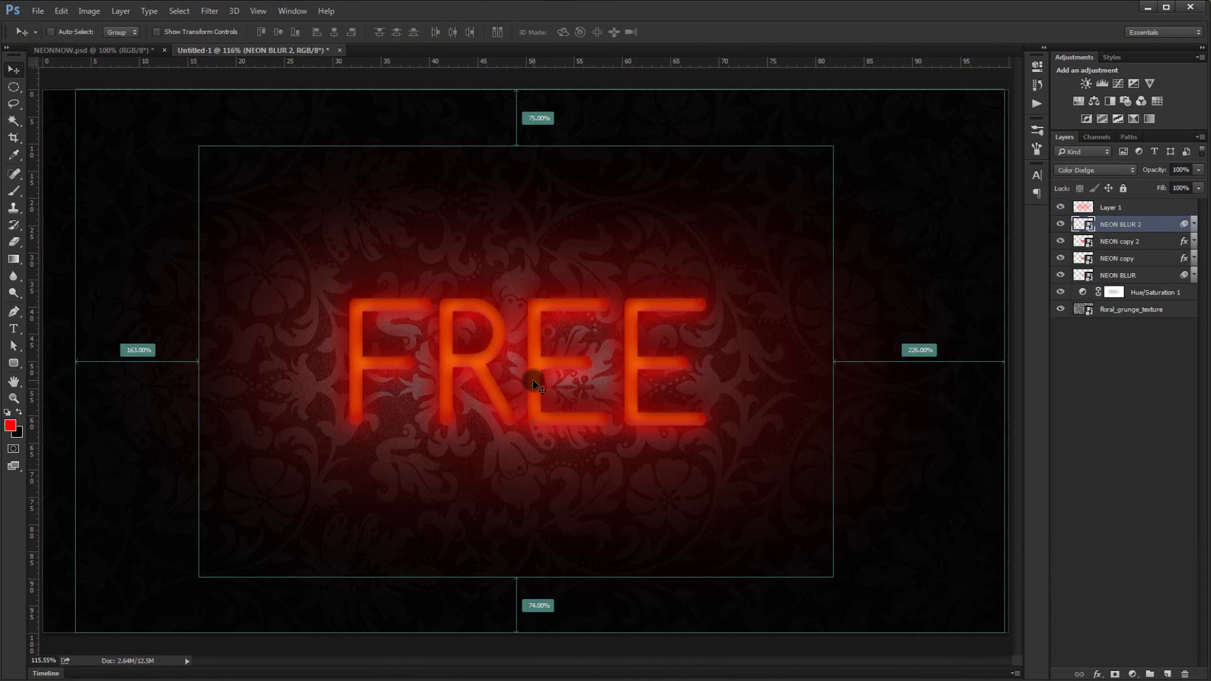
Examine the updated FREE artwork fitted to the screen with the interface panels hidden.
scroll(500, 378, down, 3)
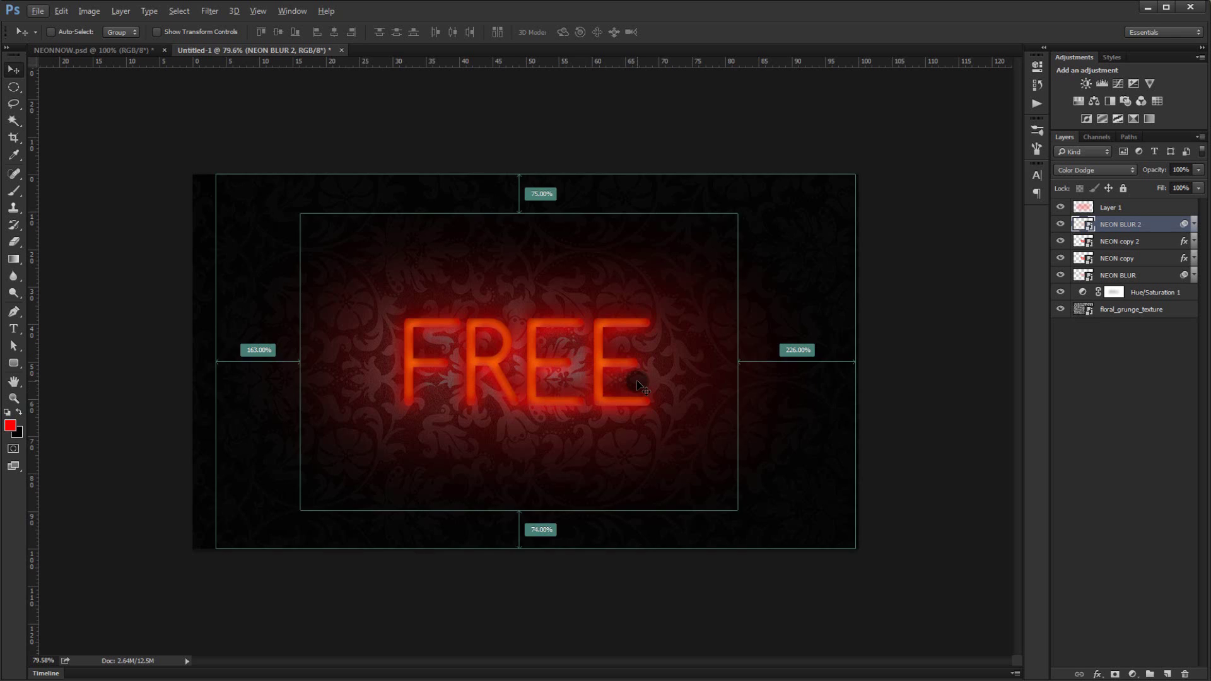
key(ctrl+0)
key(Tab)
key(ctrl+0)
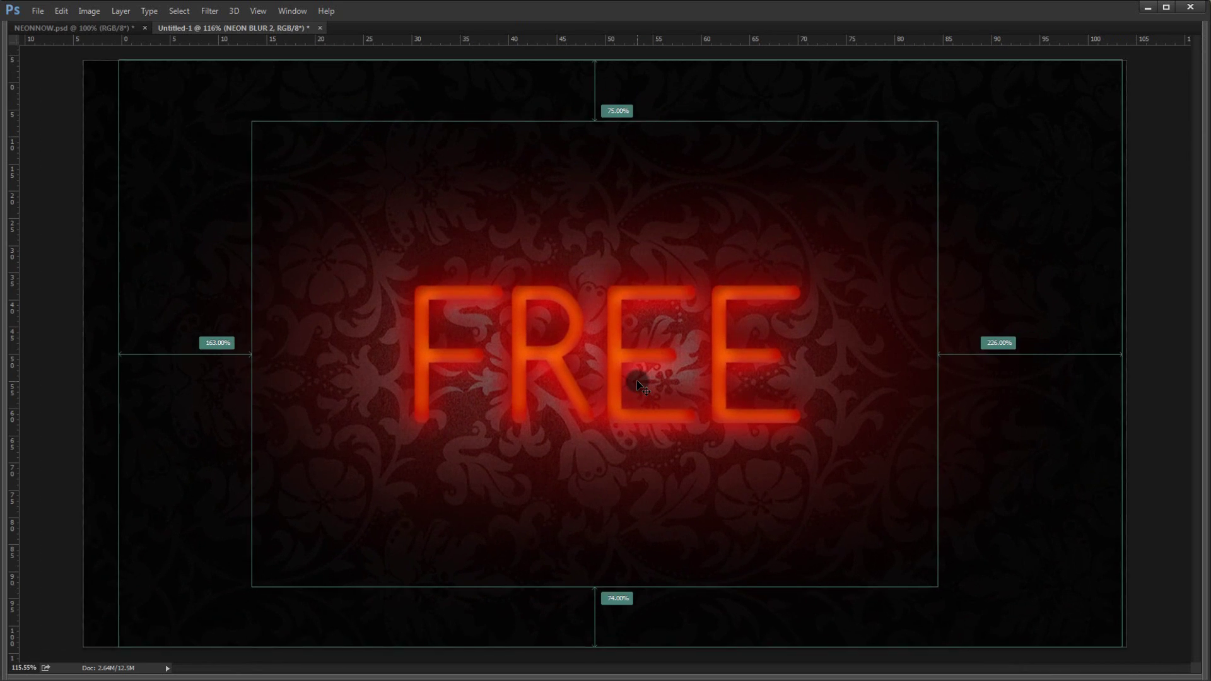